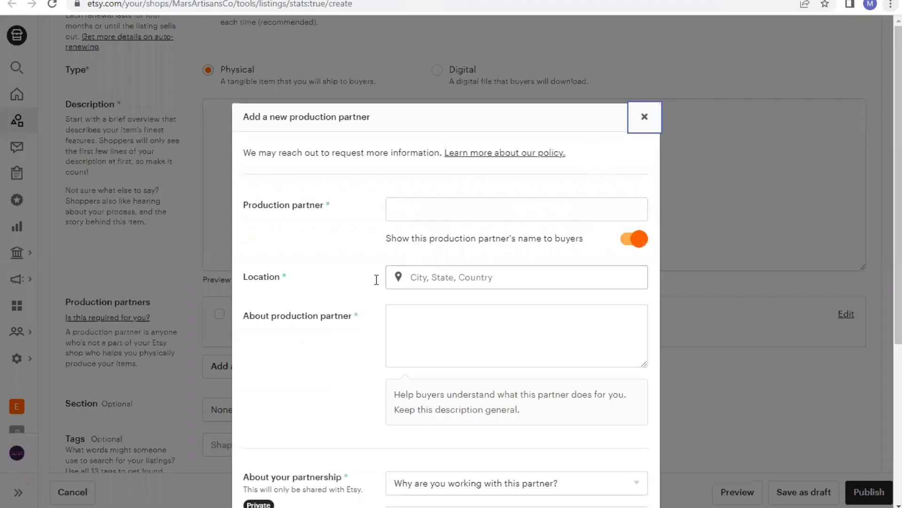
In the new production partner dialog, set the partner to Global and the location to United States Of America
click(439, 208)
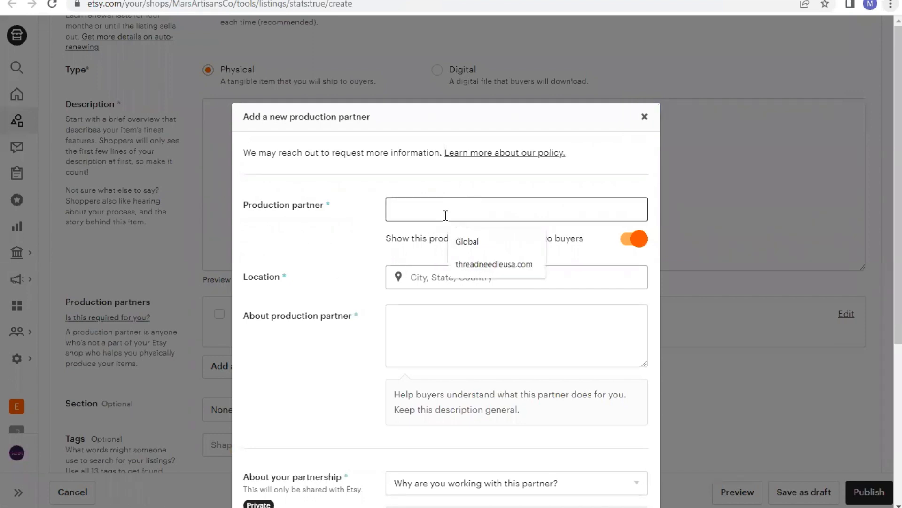
click(472, 242)
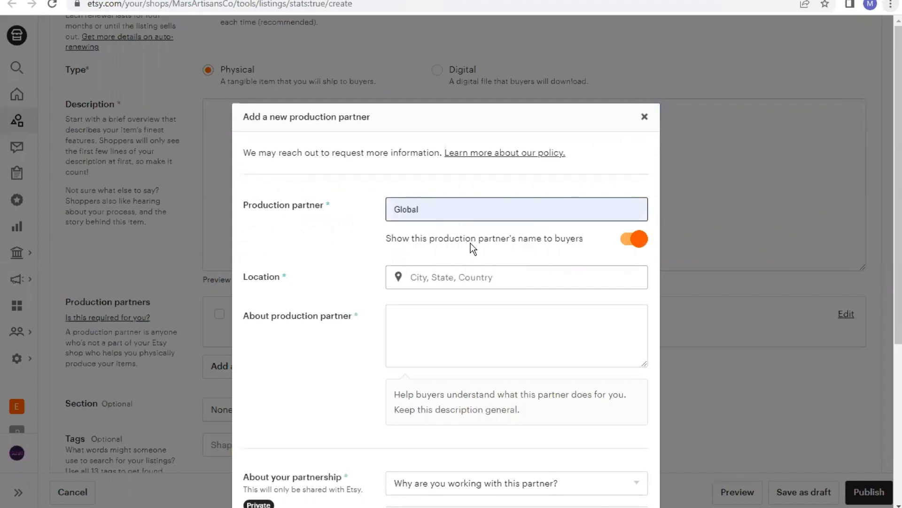
click(523, 271)
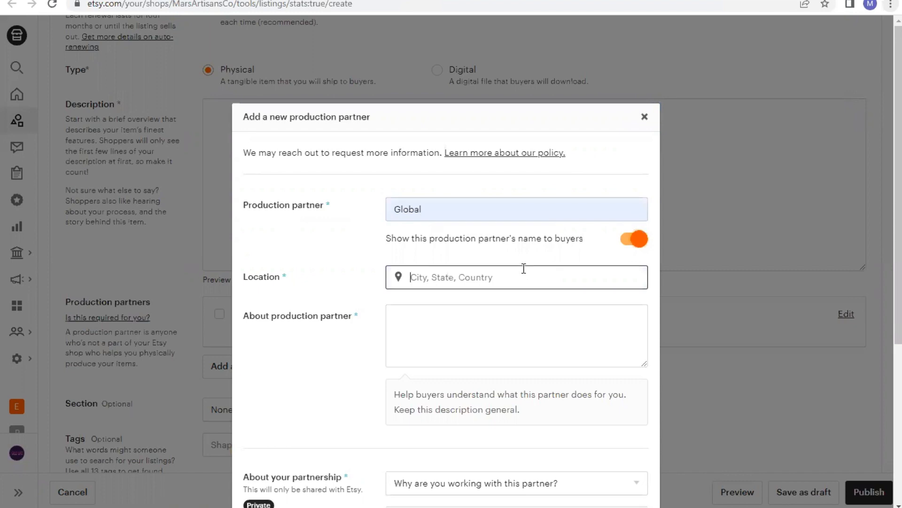
text(unit)
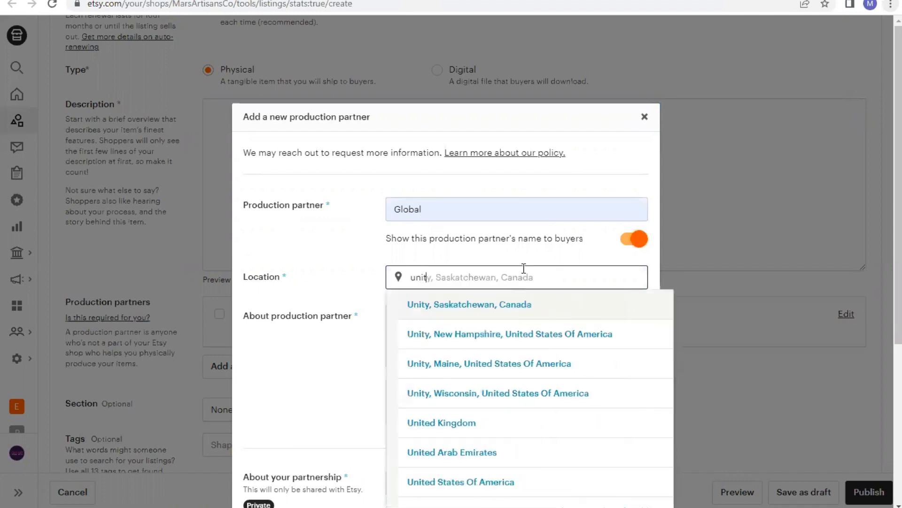
text(es)
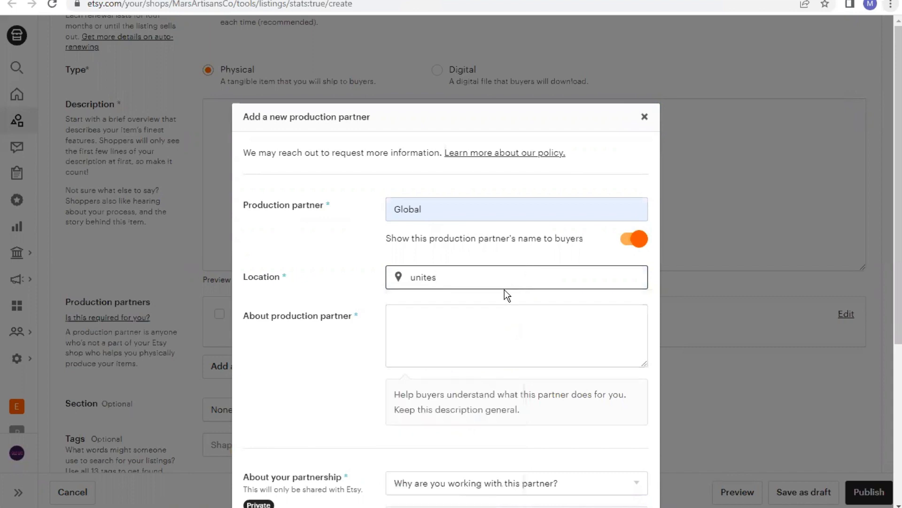
key(BackSpace)
text(d)
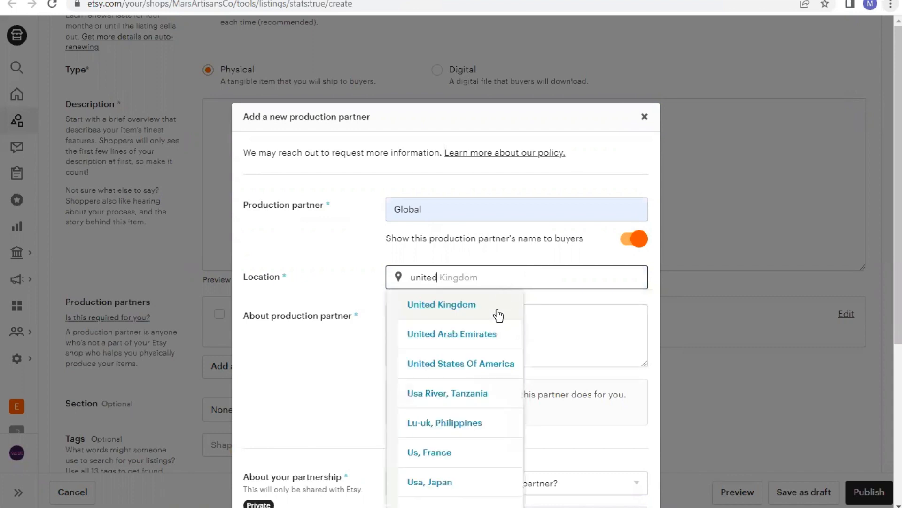
click(486, 364)
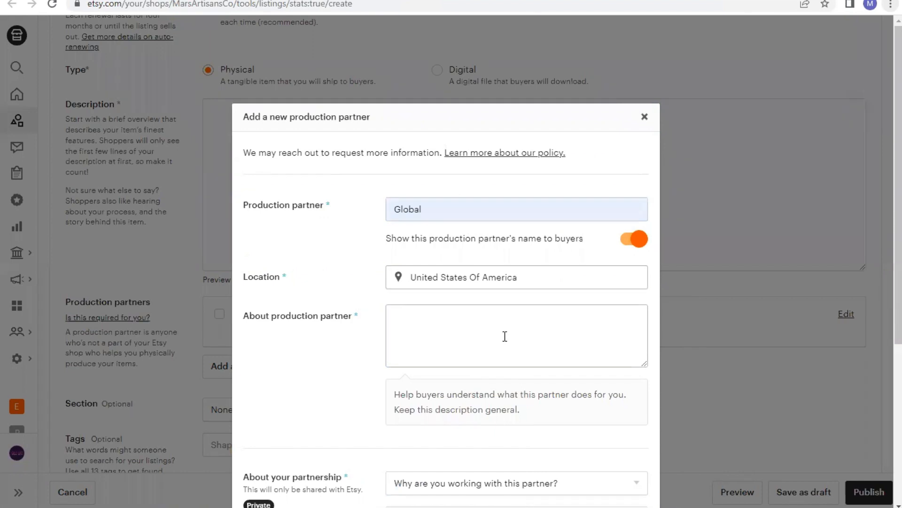
Answer why you work with this partner: I don't have the technical ability or equipment to make it entirely by myself
click(504, 337)
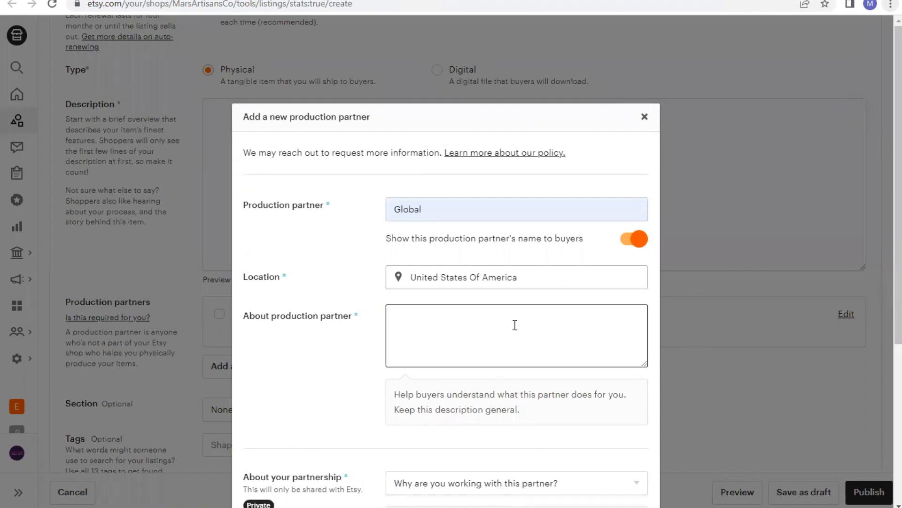
scroll(513, 325, down, 3)
scroll(514, 325, down, 1)
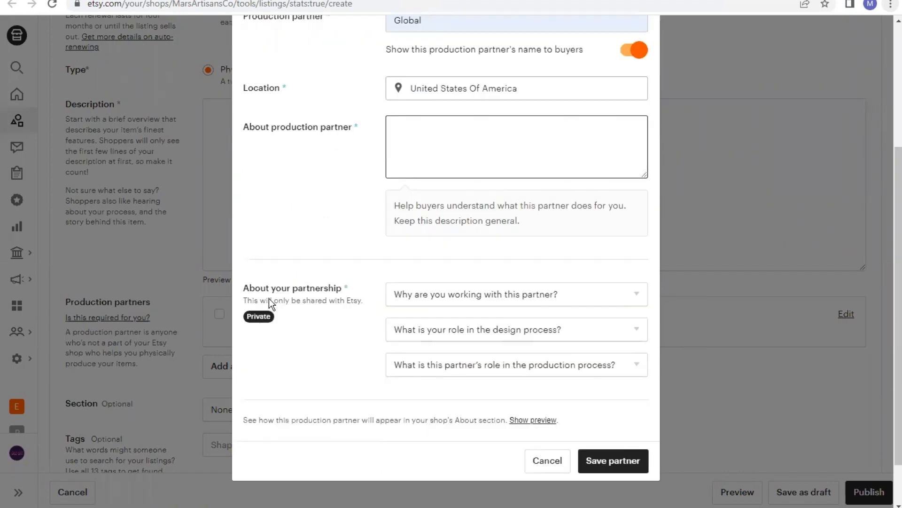
click(470, 301)
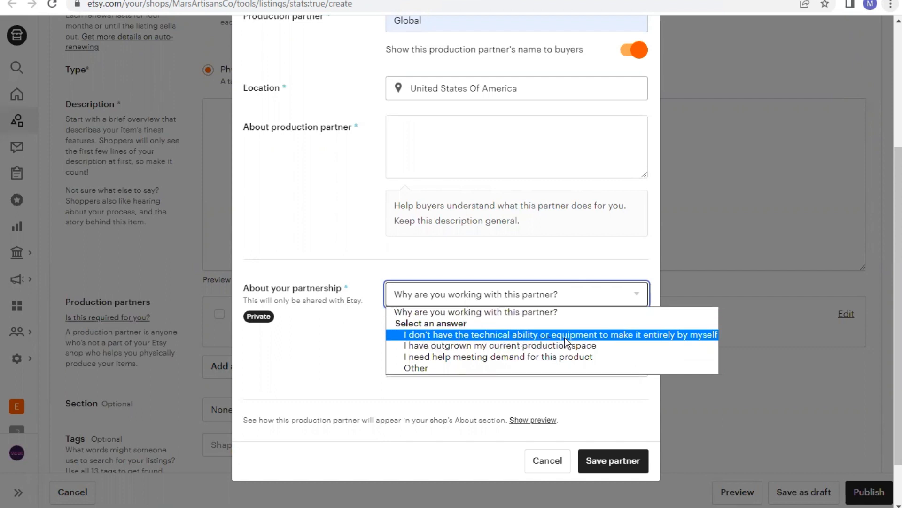
click(629, 334)
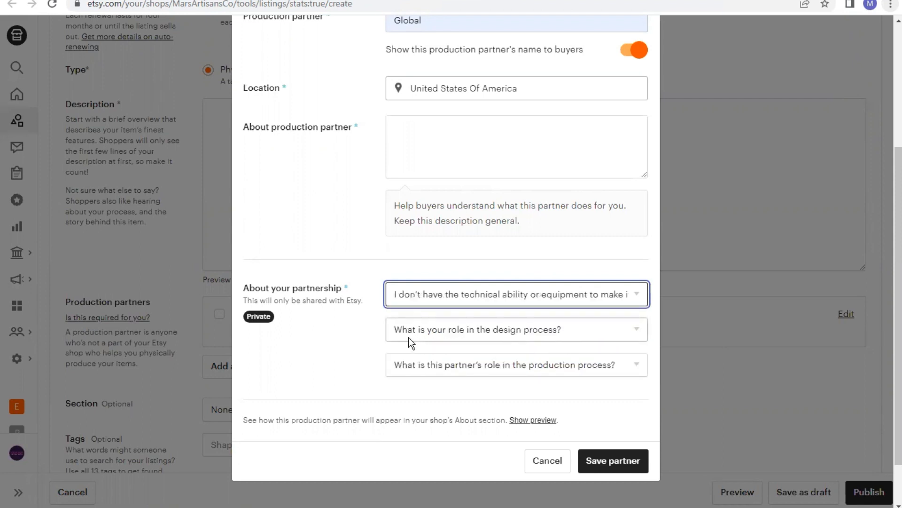
Set your design role to I design everything myself and the partner's role to They create a finished product, then I add branding and packaging
click(482, 333)
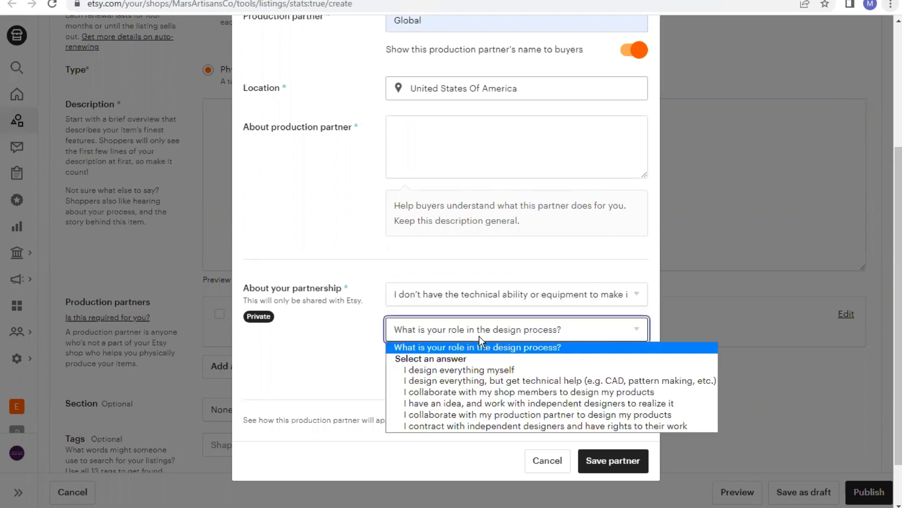
click(474, 371)
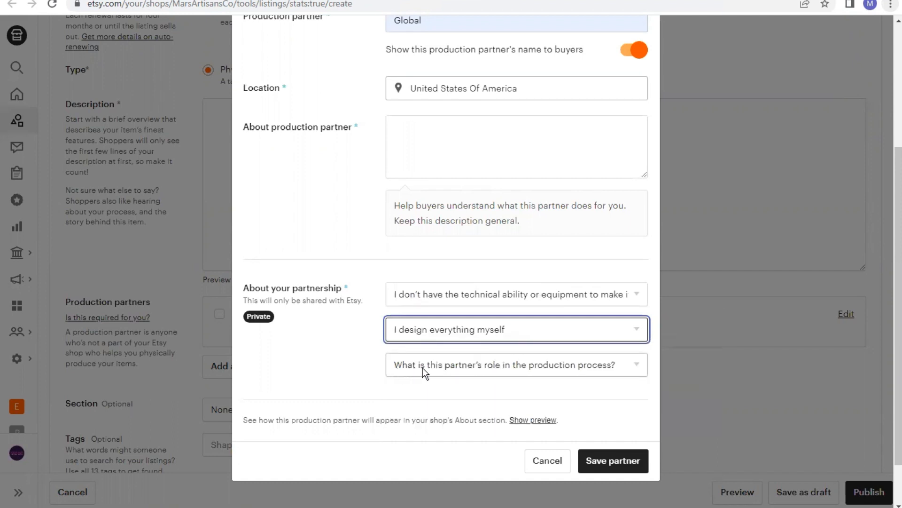
click(480, 370)
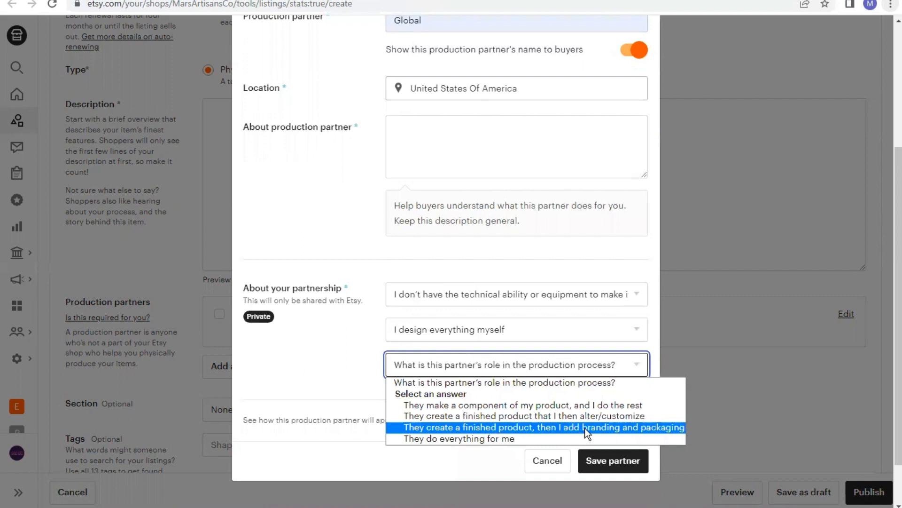
click(617, 428)
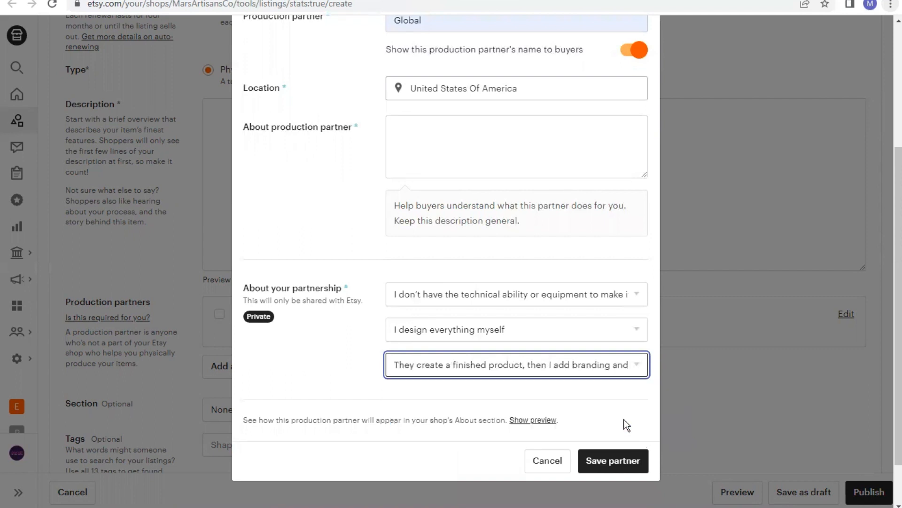
Close the production partner dialog without saving
scroll(627, 425, down, 1)
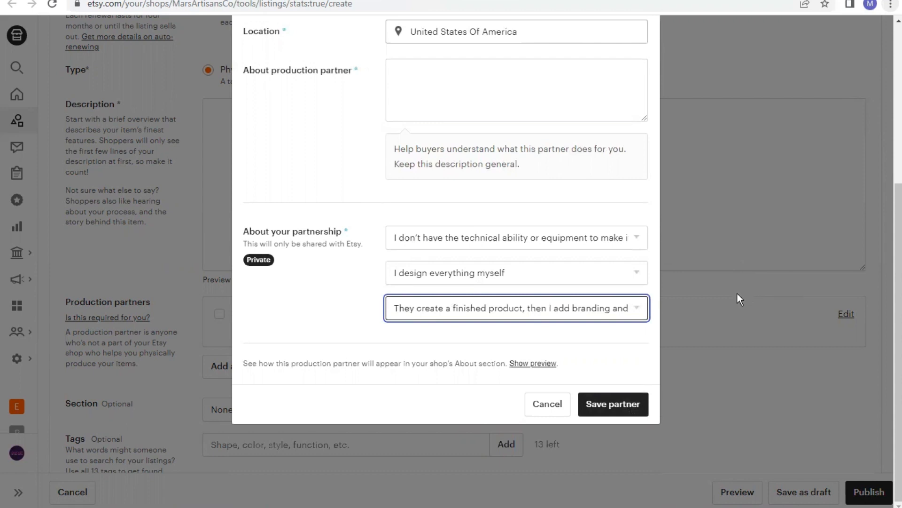
scroll(737, 294, up, 3)
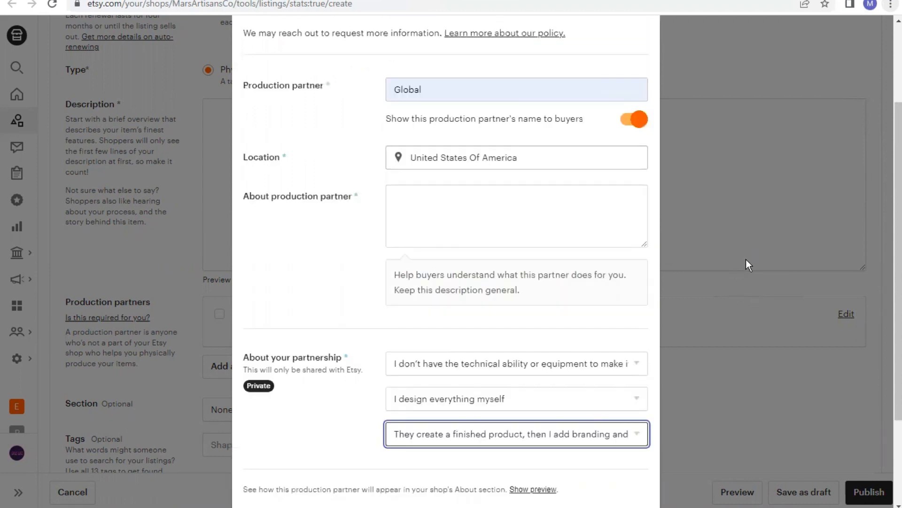
scroll(743, 263, up, 1)
scroll(743, 263, up, 1)
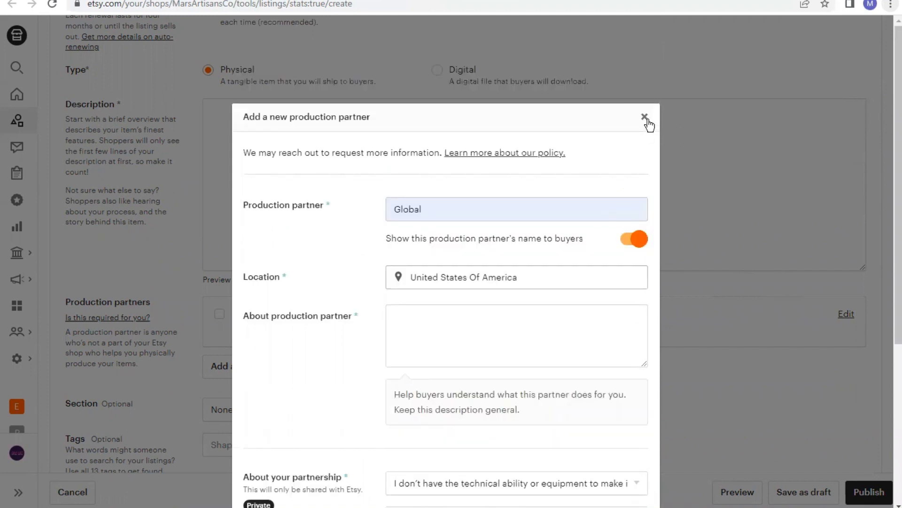
click(687, 190)
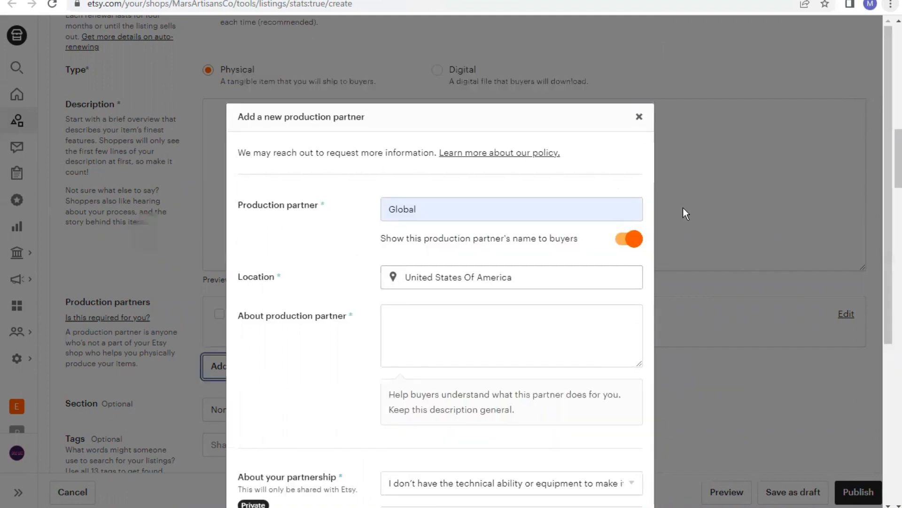
scroll(413, 224, up, 4)
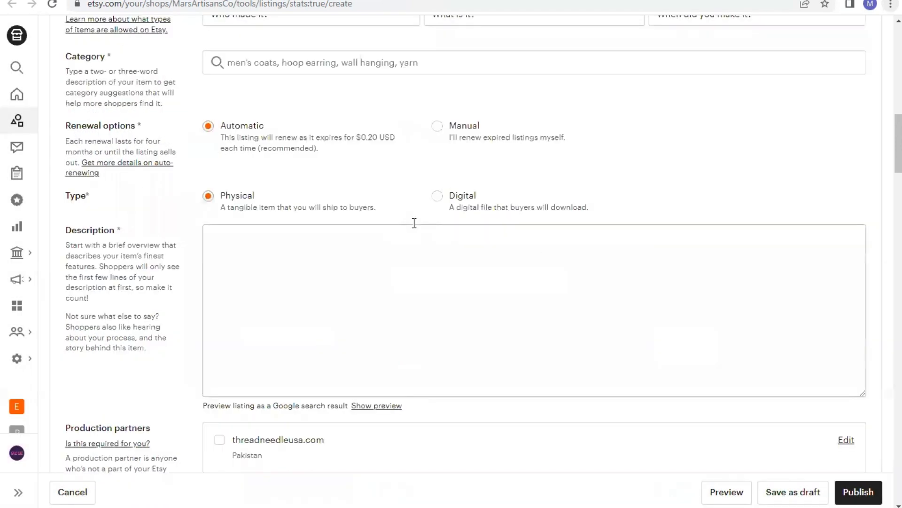
scroll(414, 223, up, 3)
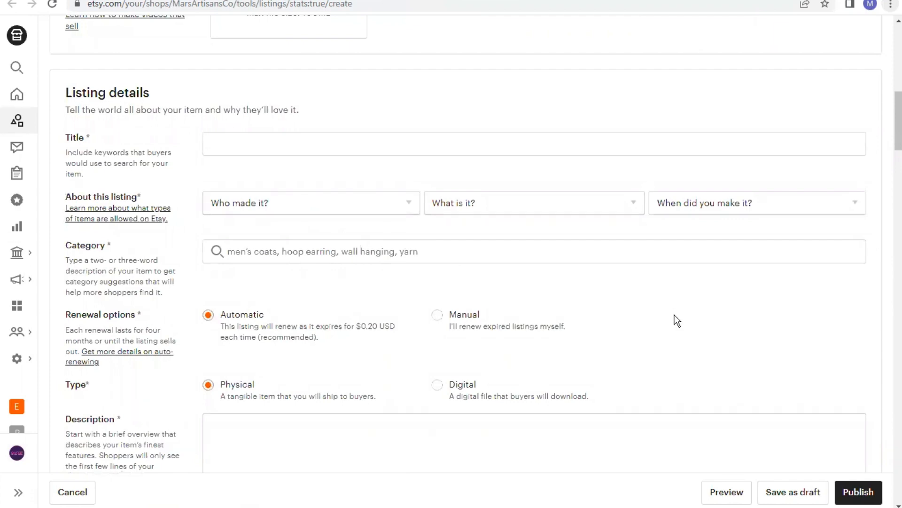
scroll(676, 310, down, 3)
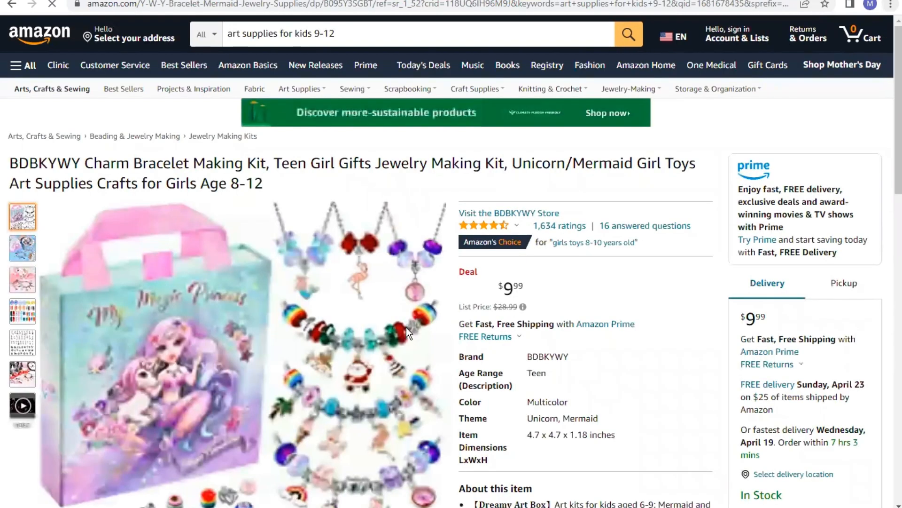
Examine the Amazon charm bracelet kit product page's details, ratings and images, then return to the Etsy new listing form
scroll(376, 343, down, 20)
scroll(529, 255, up, 4)
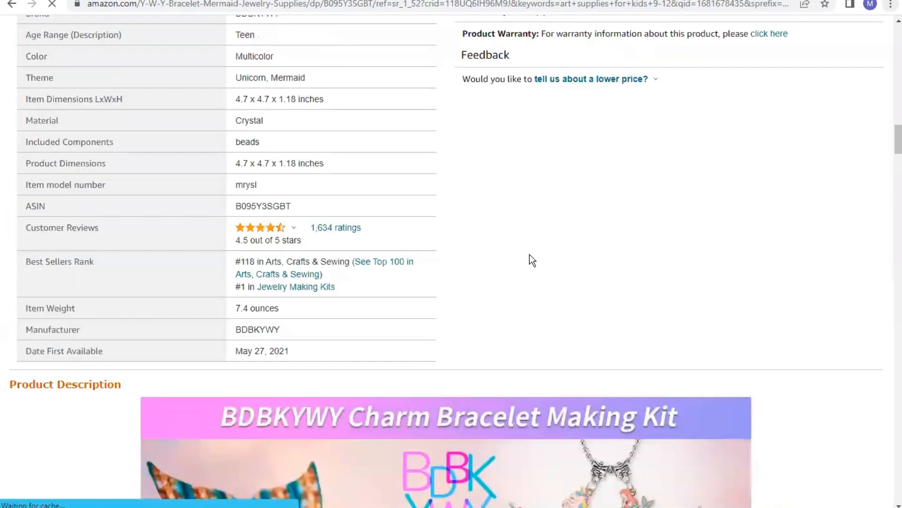
scroll(534, 276, up, 5)
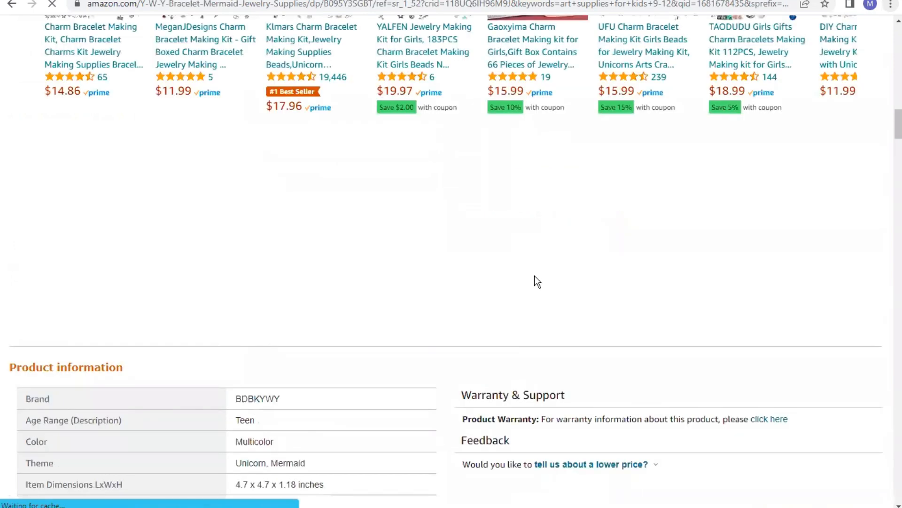
scroll(534, 281, up, 8)
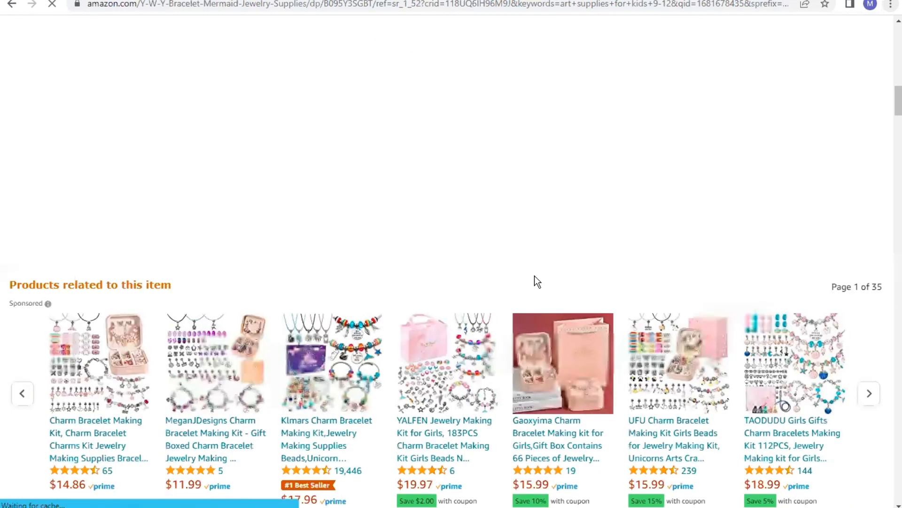
scroll(534, 276, up, 10)
scroll(535, 276, up, 5)
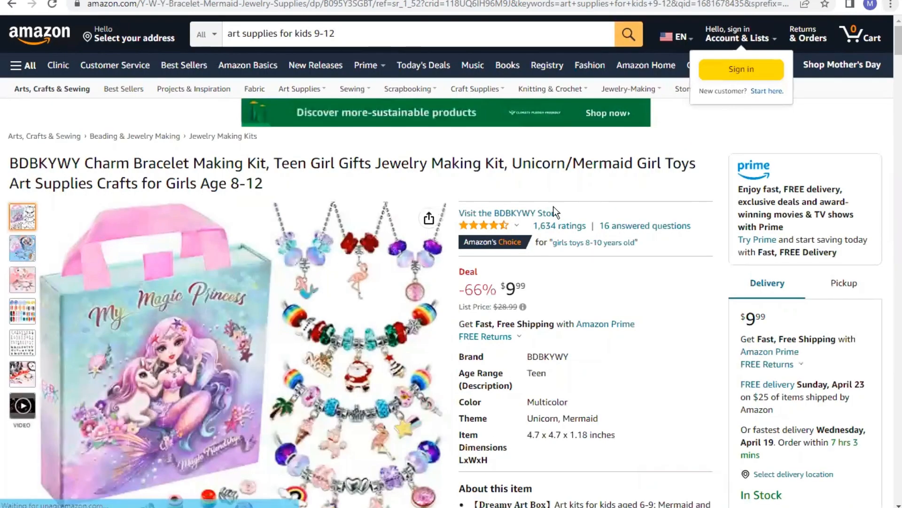
mouse_move(489, 230)
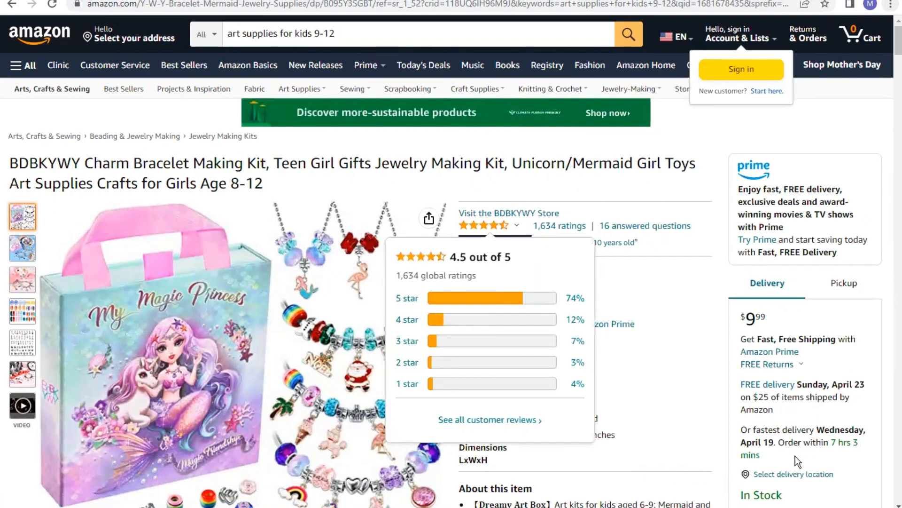
scroll(818, 482, down, 2)
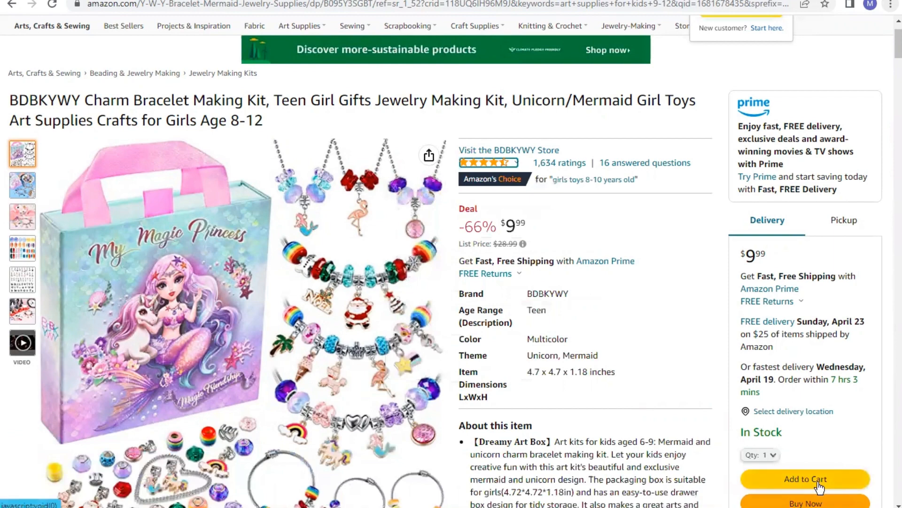
scroll(818, 482, down, 2)
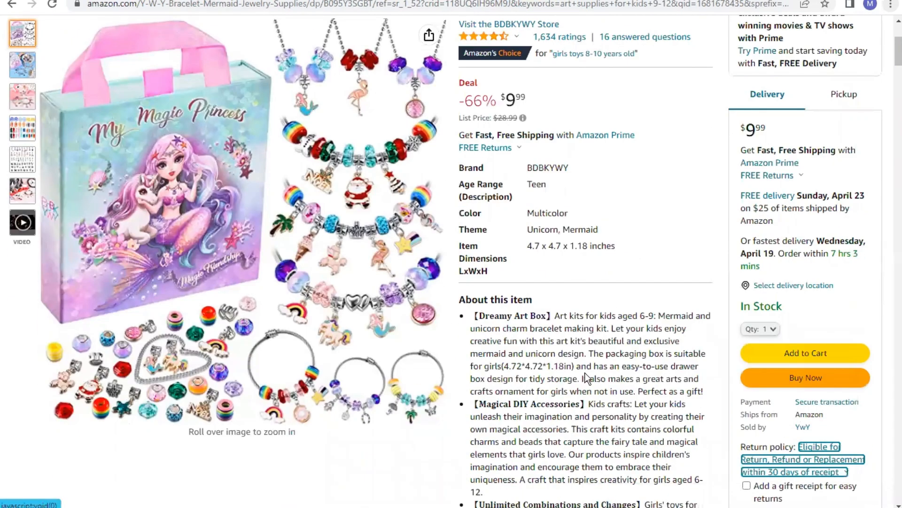
mouse_move(294, 297)
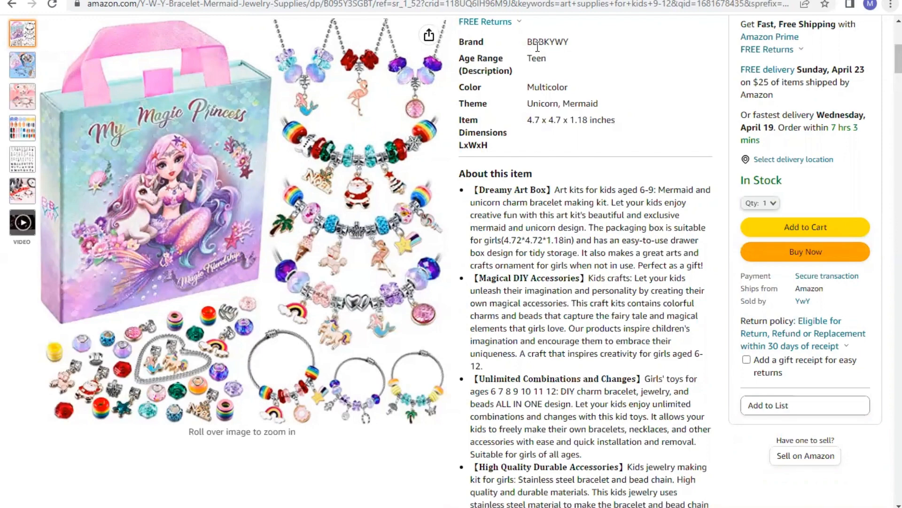
scroll(536, 46, up, 1)
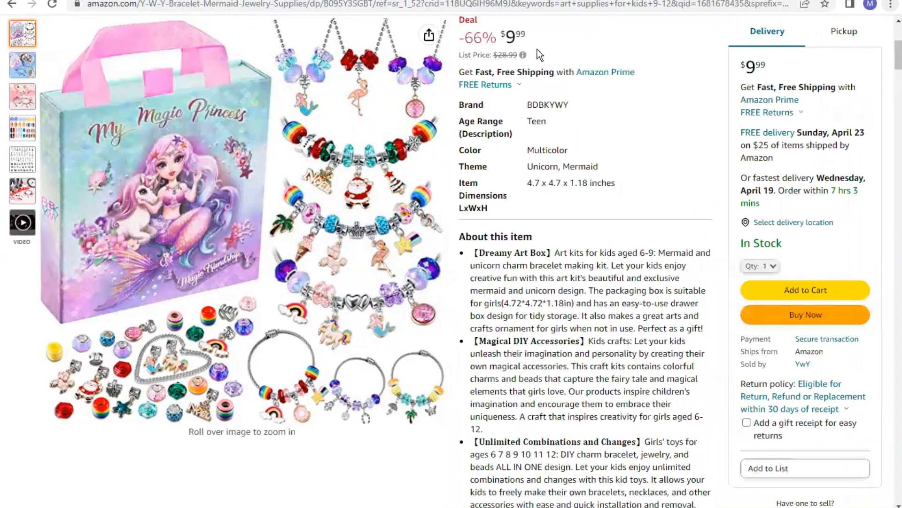
scroll(652, 116, up, 1)
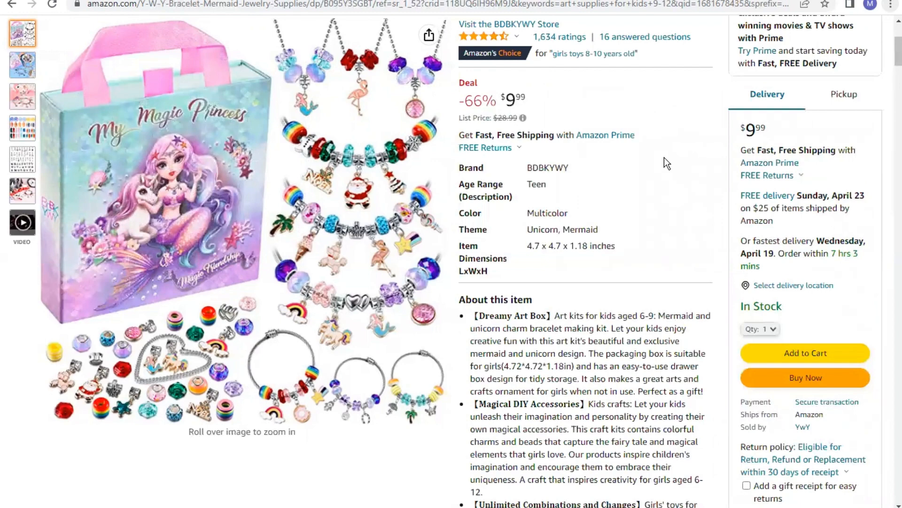
mouse_move(266, 164)
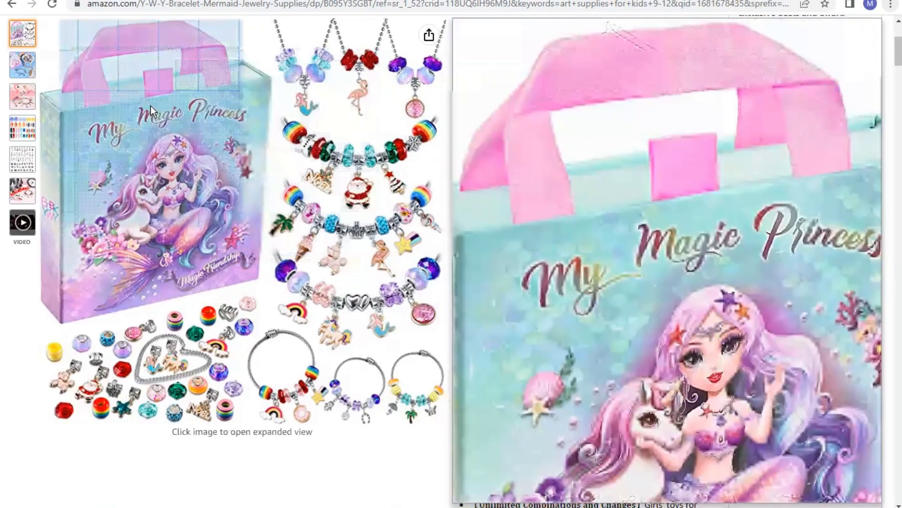
click(150, 105)
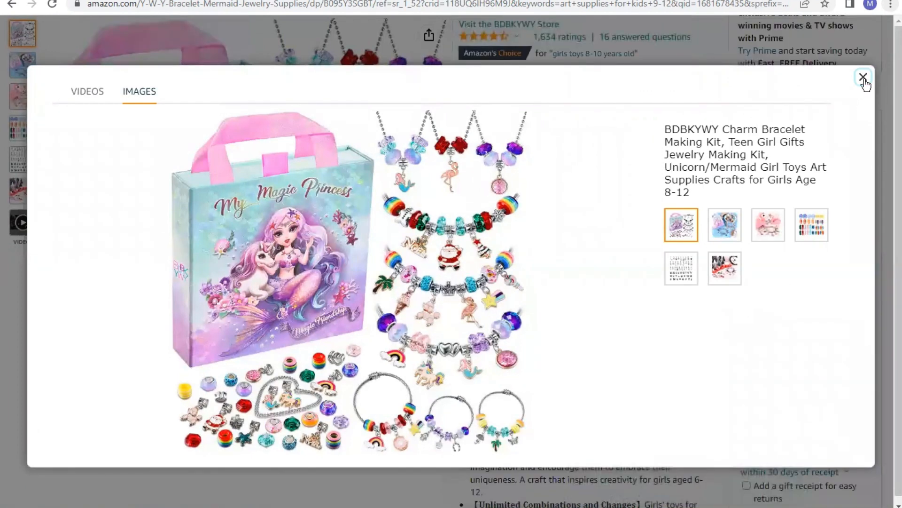
click(287, 35)
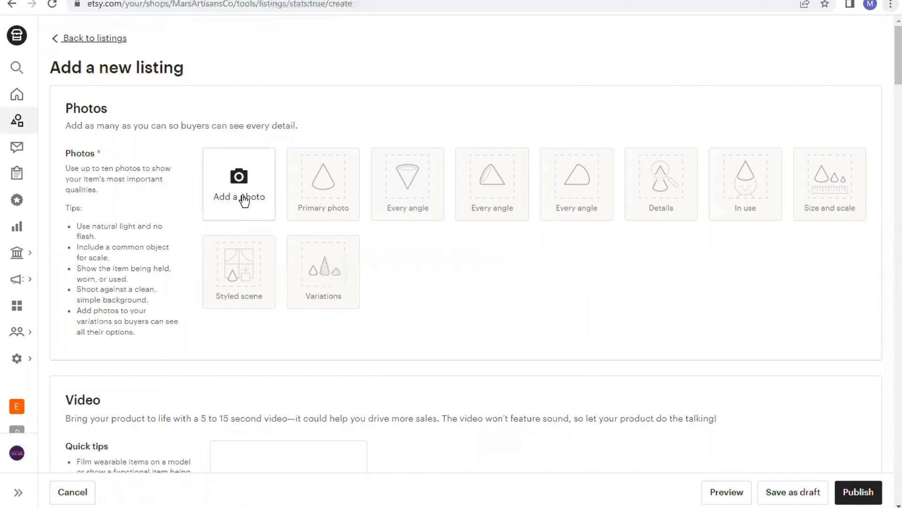
Upload the New Project JPEG images from the Desktop as the listing's photos, showing all file types
click(244, 200)
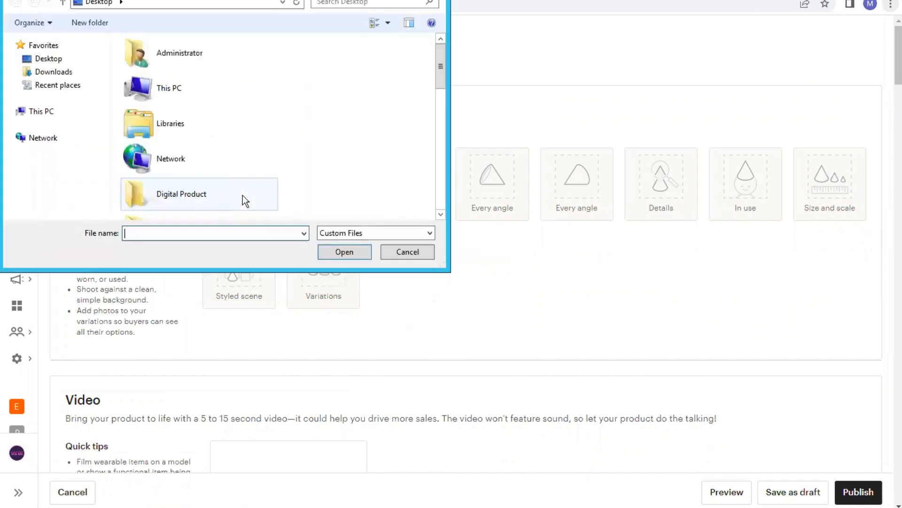
click(365, 234)
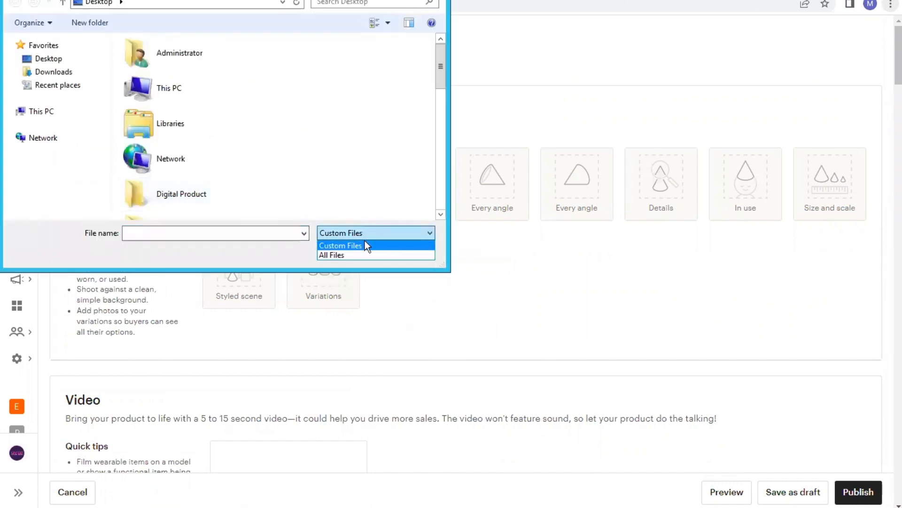
click(365, 254)
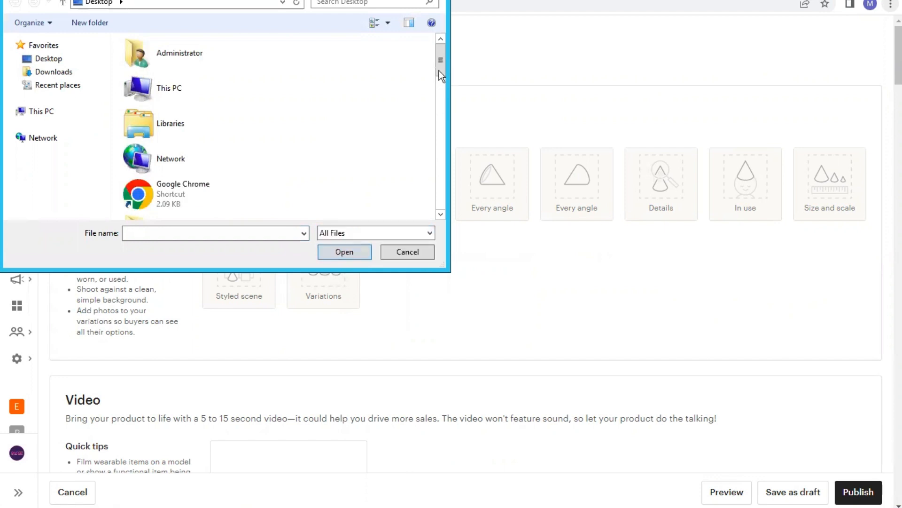
drag(440, 78, 458, 199)
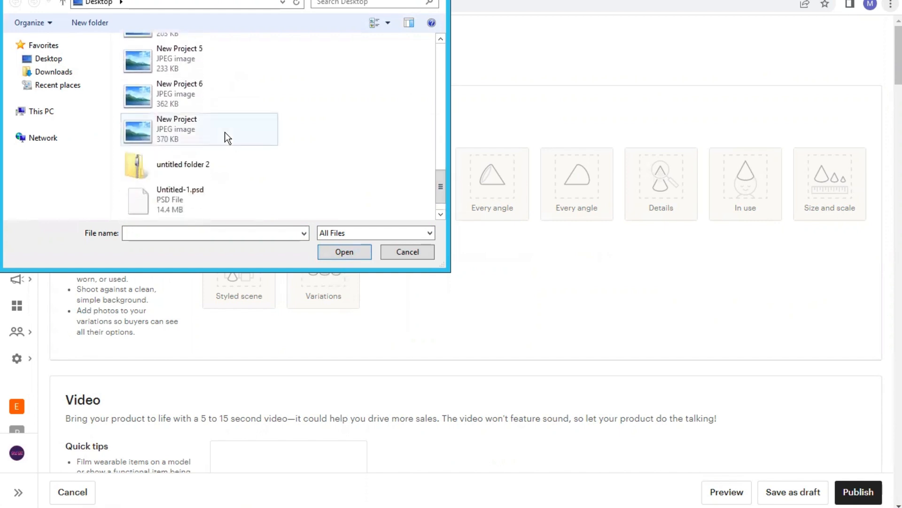
drag(216, 126, 213, 38)
drag(214, 30, 228, 131)
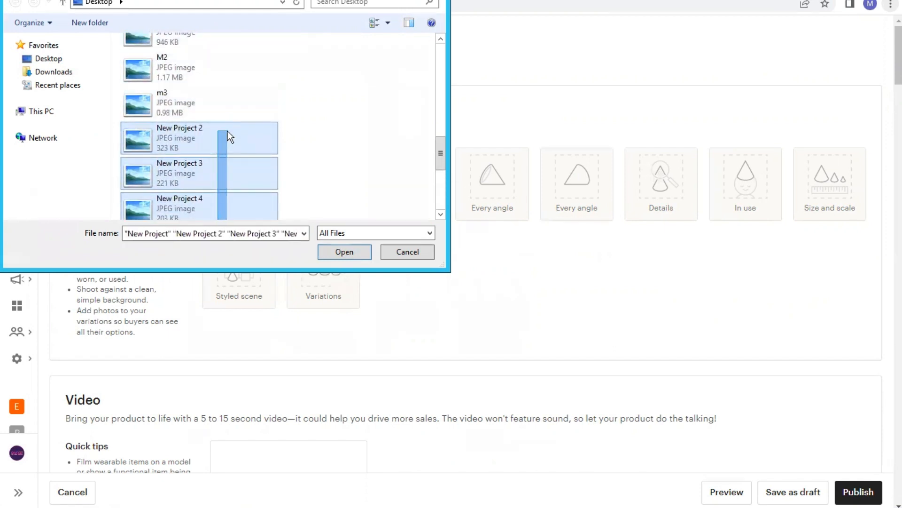
click(348, 252)
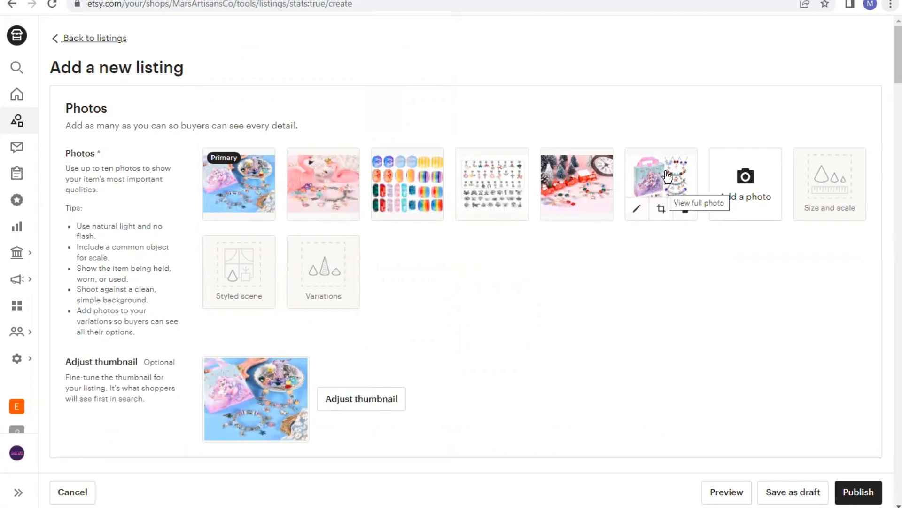
Reorder the photos so the kit box image becomes the primary photo, followed by the mermaid charms photo
drag(596, 183, 259, 188)
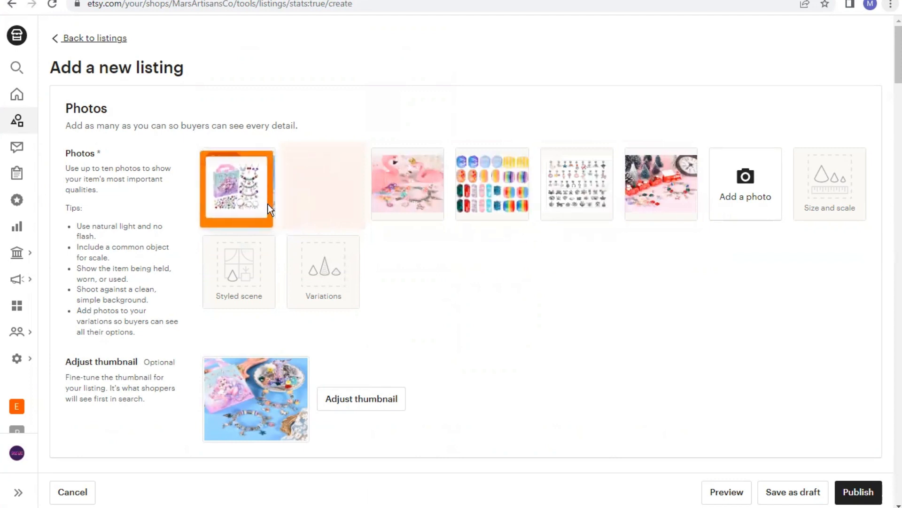
drag(331, 182, 254, 188)
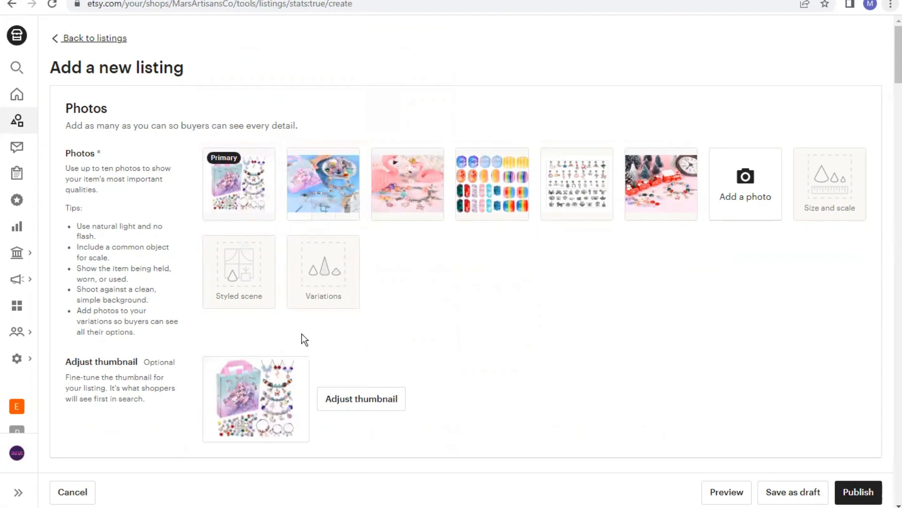
Copy the Amazon product's title without the BDBKYWY brand name and return to the Etsy listing form
scroll(276, 427, down, 3)
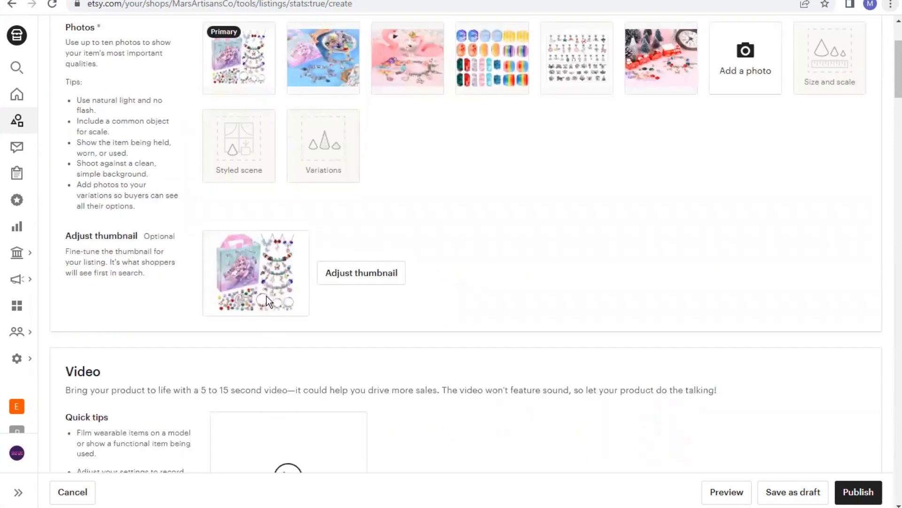
scroll(423, 284, down, 1)
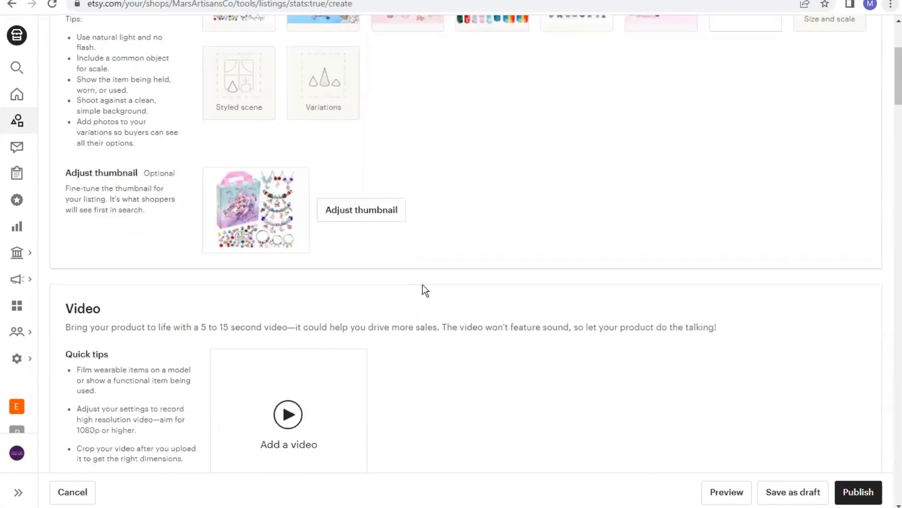
scroll(423, 288, down, 4)
scroll(423, 293, down, 3)
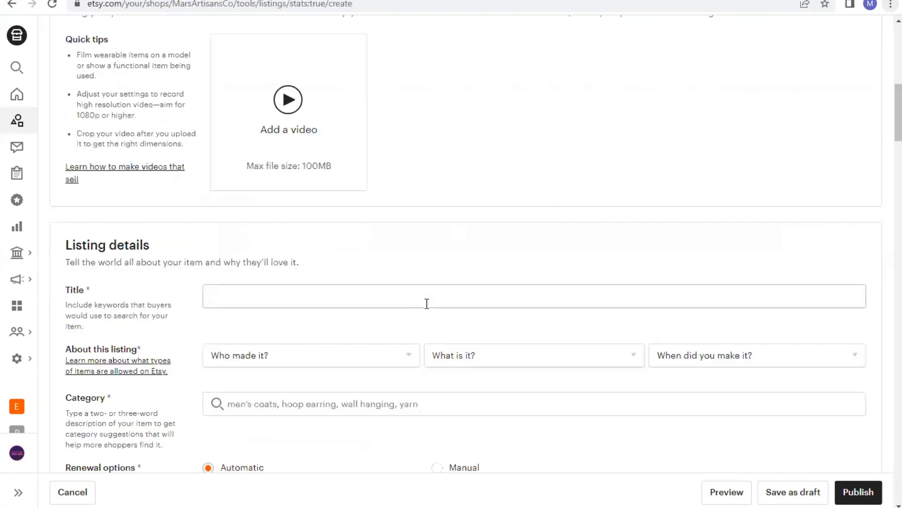
click(420, 289)
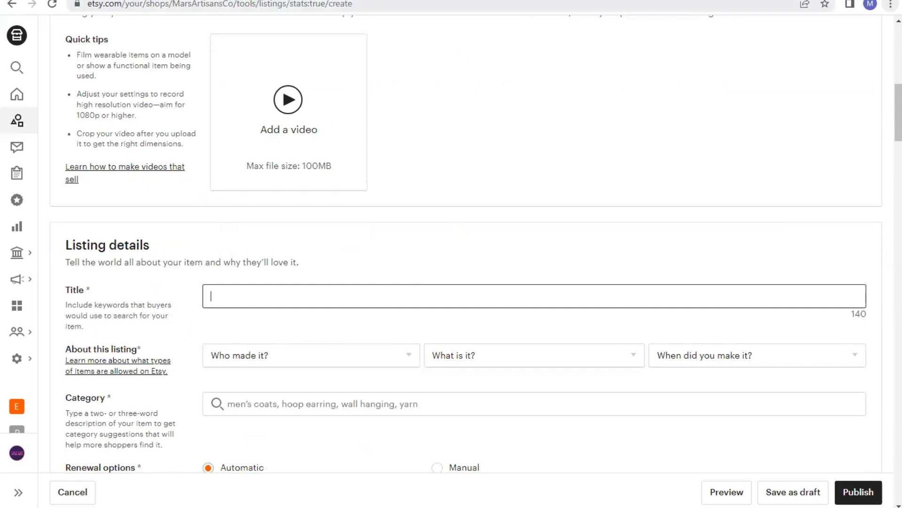
click(692, 1)
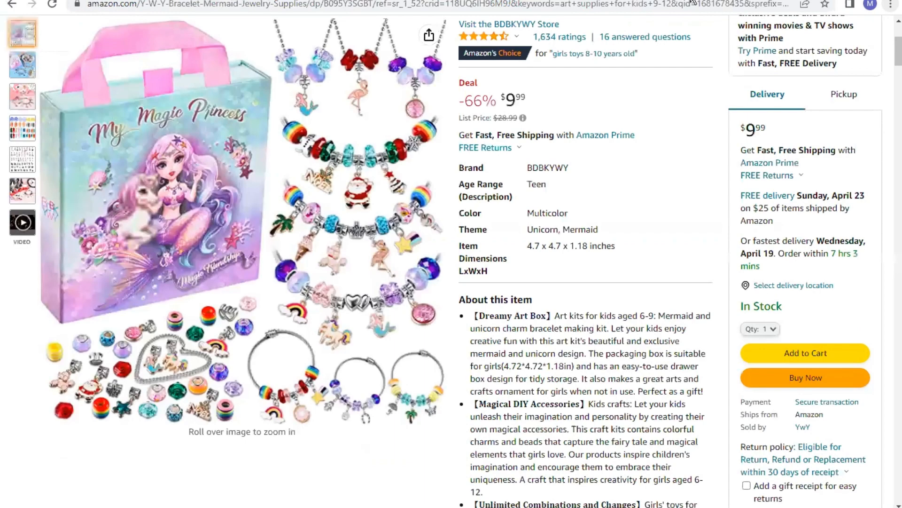
scroll(580, 233, up, 1)
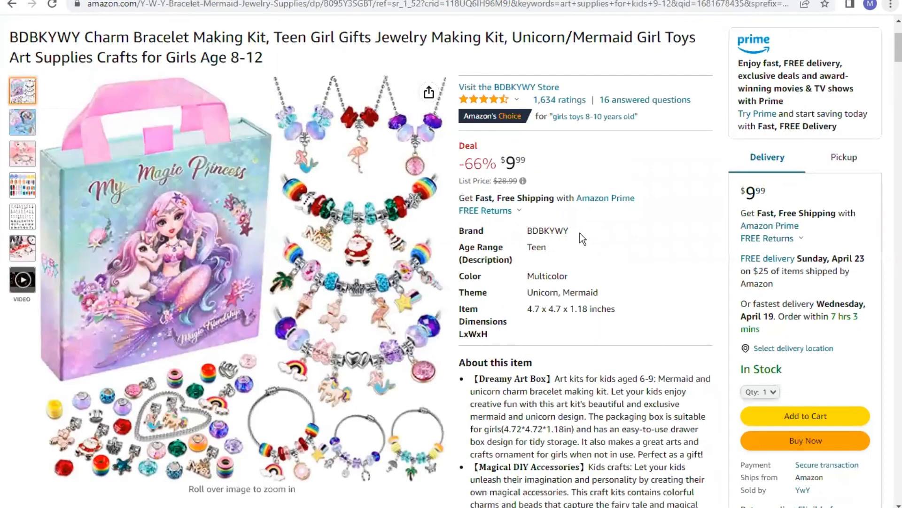
scroll(90, 106, up, 1)
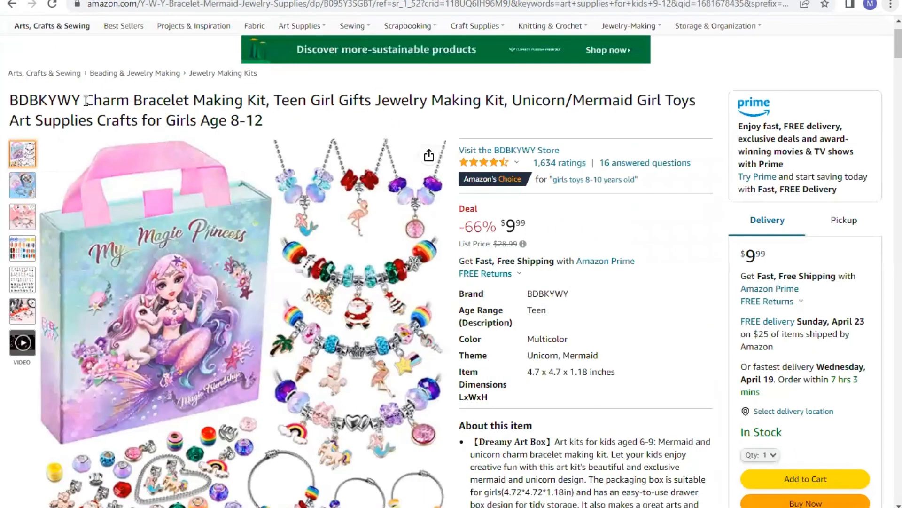
drag(85, 101, 298, 120)
key(ctrl+c)
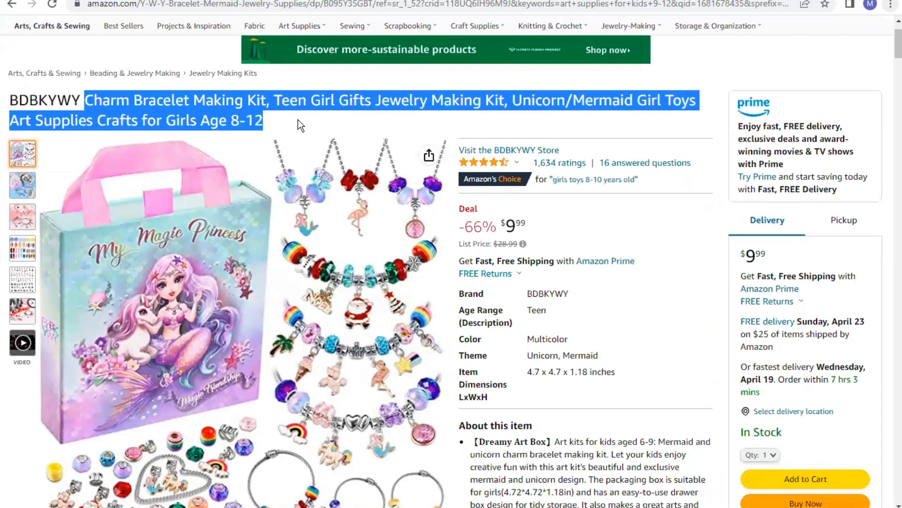
right_click(223, 118)
click(228, 126)
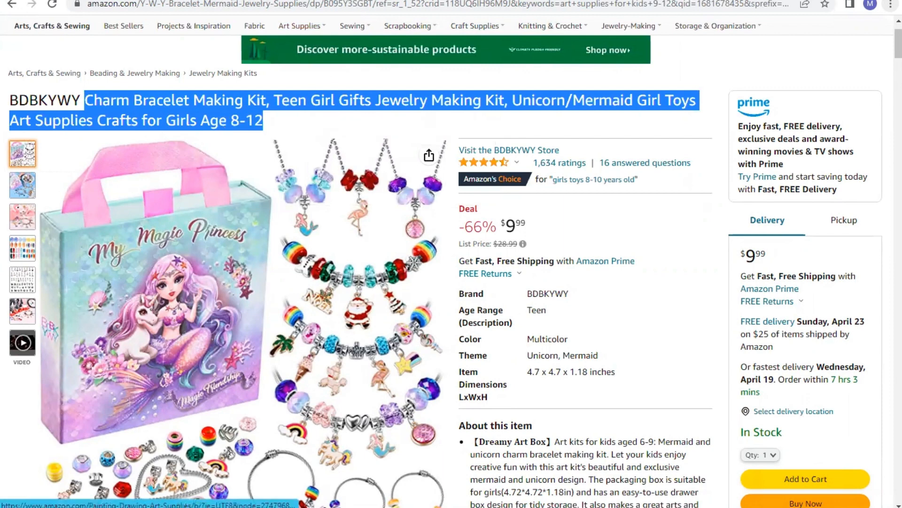
click(367, 0)
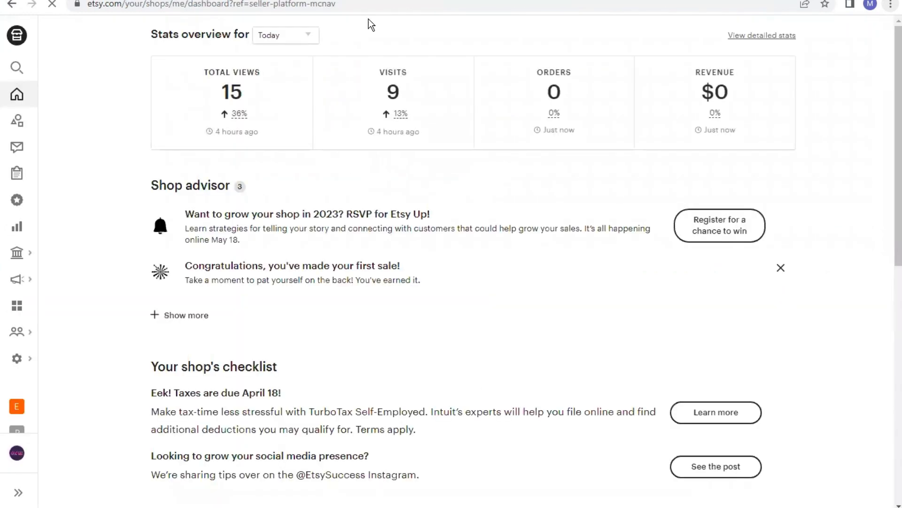
Paste the copied title into the listing title and append ',gift for her' to fit the 140-character limit
scroll(369, 19, down, 1)
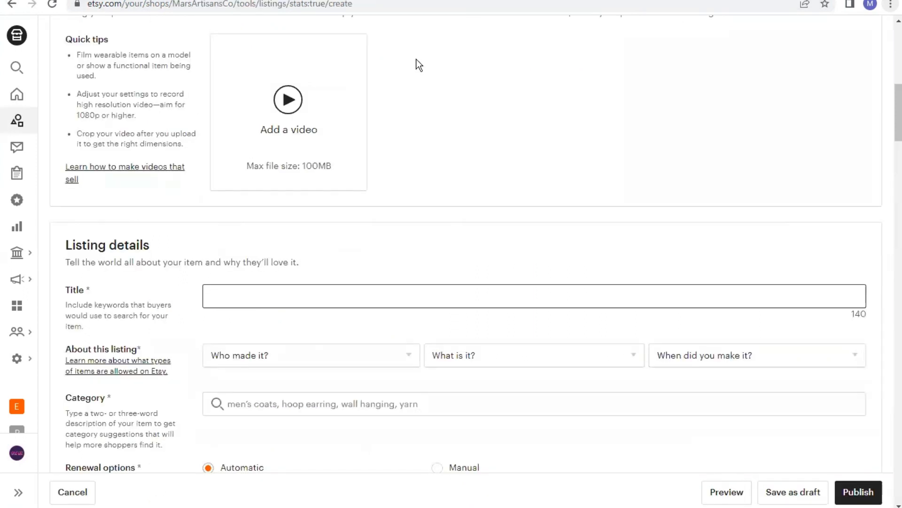
right_click(462, 297)
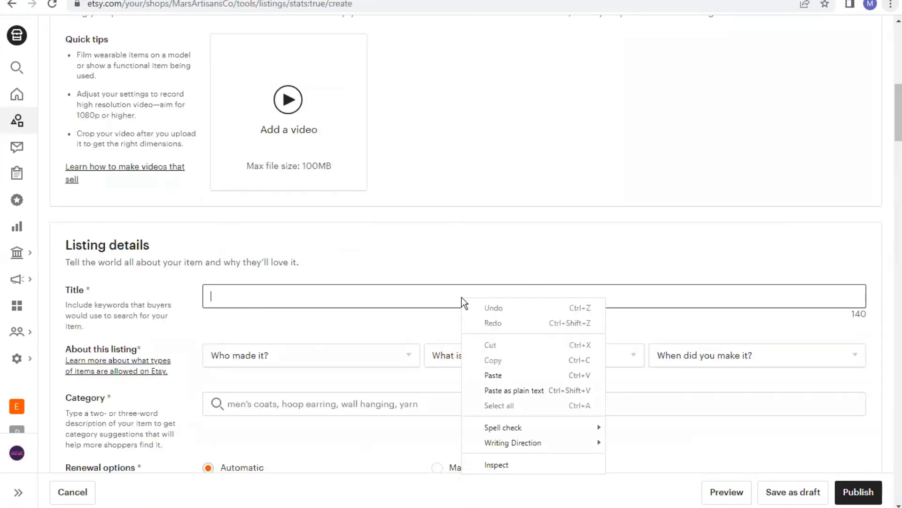
click(495, 376)
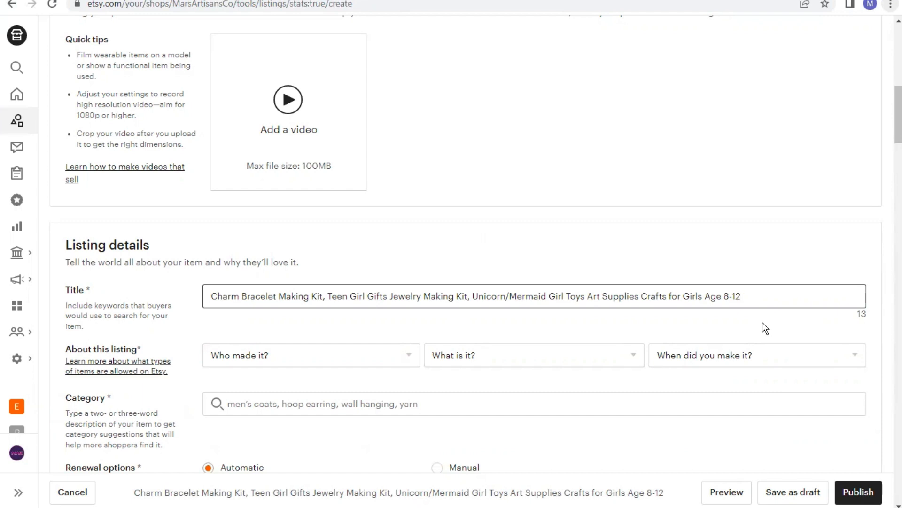
text(,)
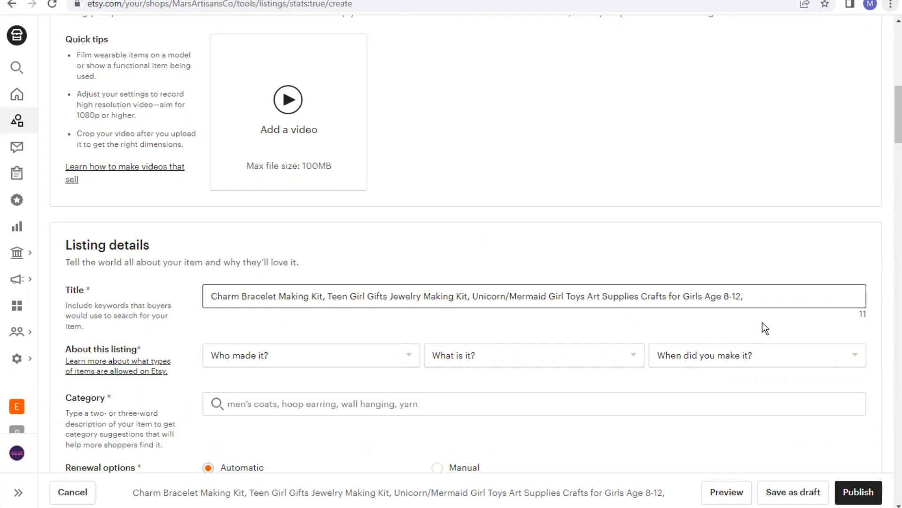
text(gift )
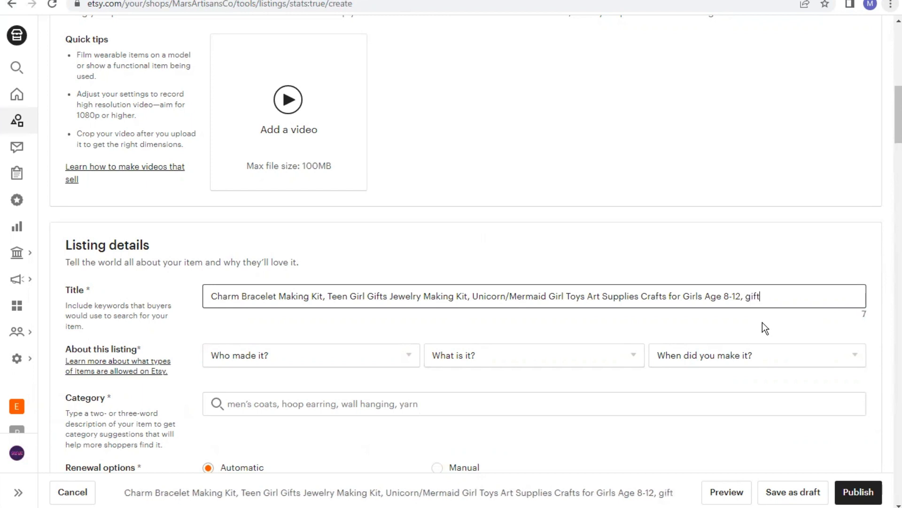
text(for)
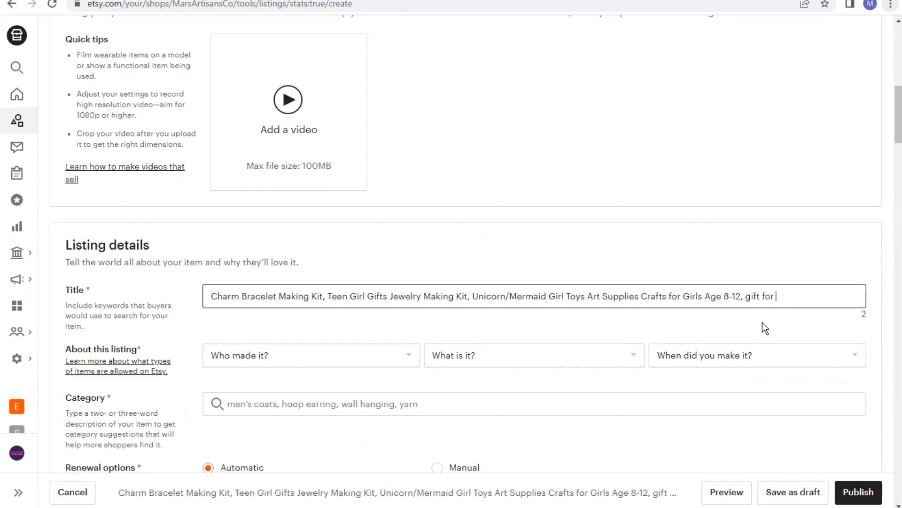
text( her)
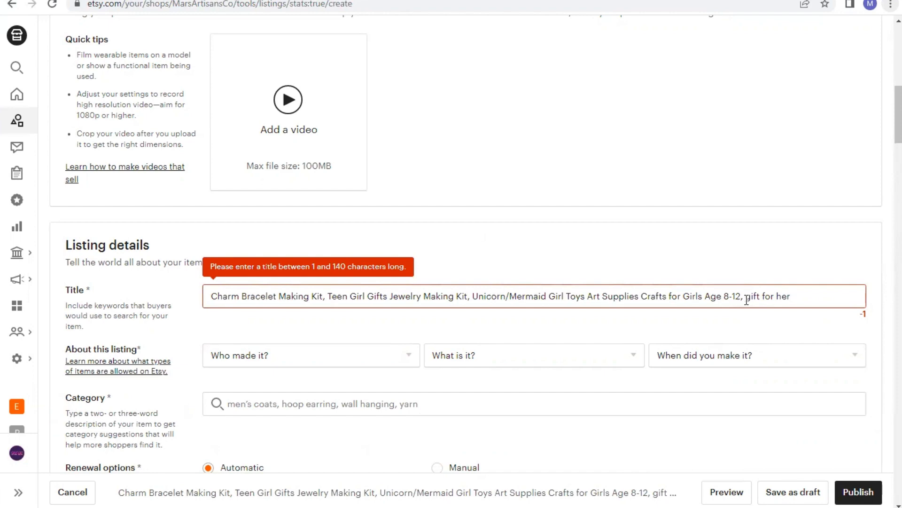
click(747, 300)
key(BackSpace)
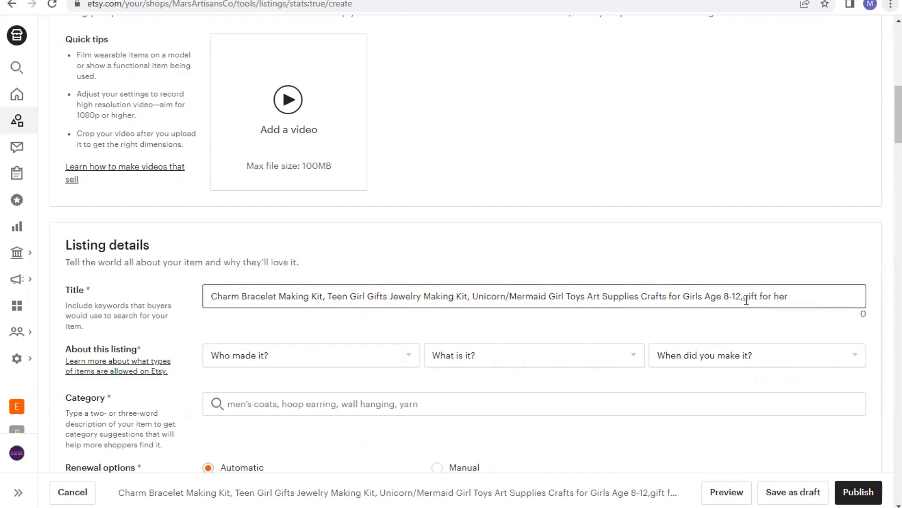
Set About this listing to A member of my shop, A supply or tool to make things, and 2020 - 2023
scroll(472, 376, down, 3)
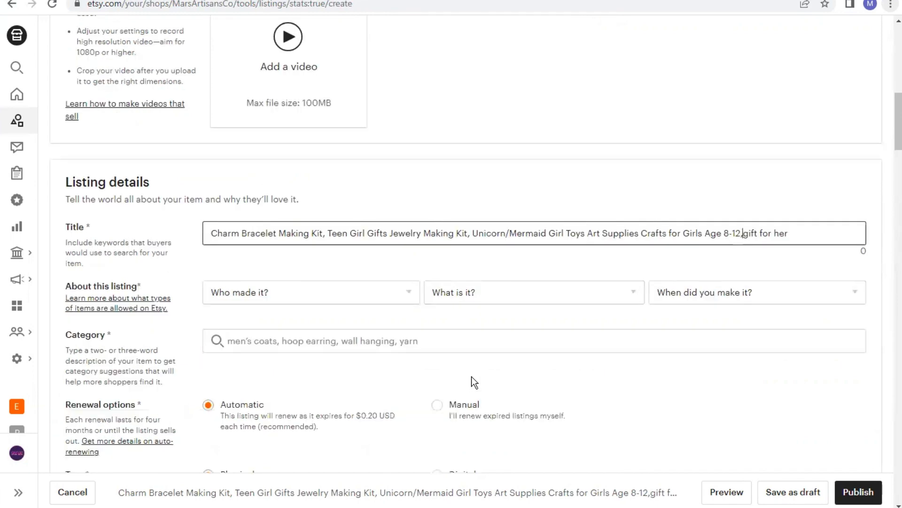
scroll(472, 376, down, 1)
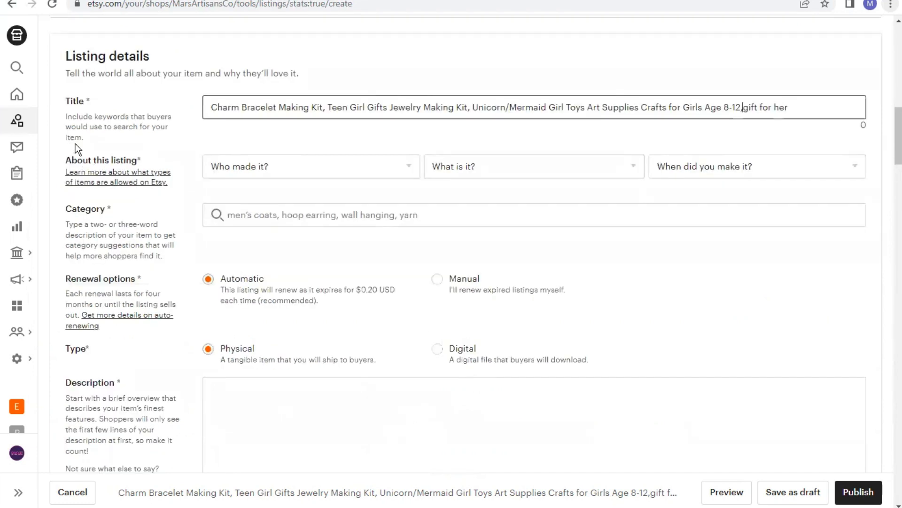
click(263, 168)
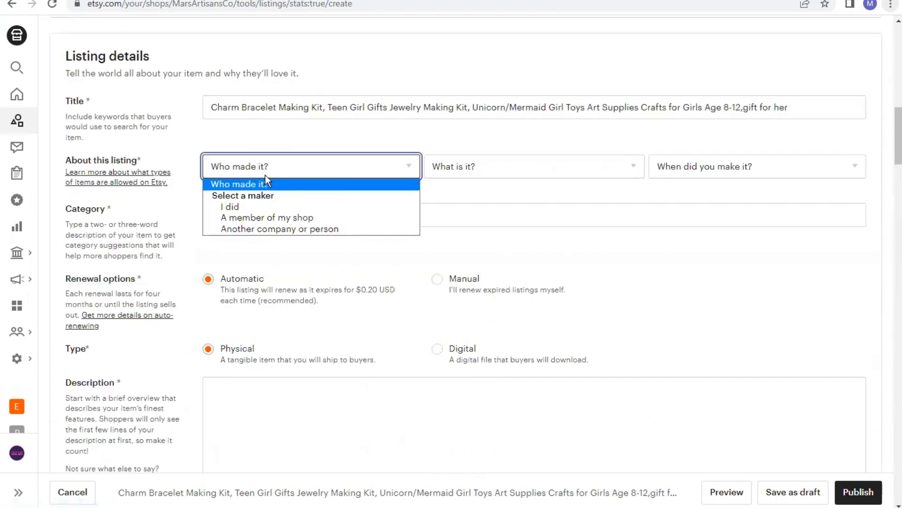
click(302, 216)
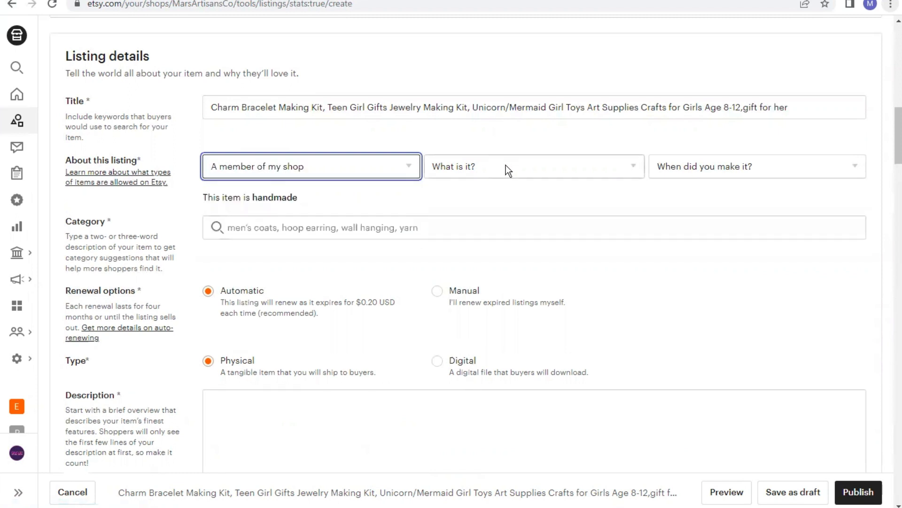
click(506, 166)
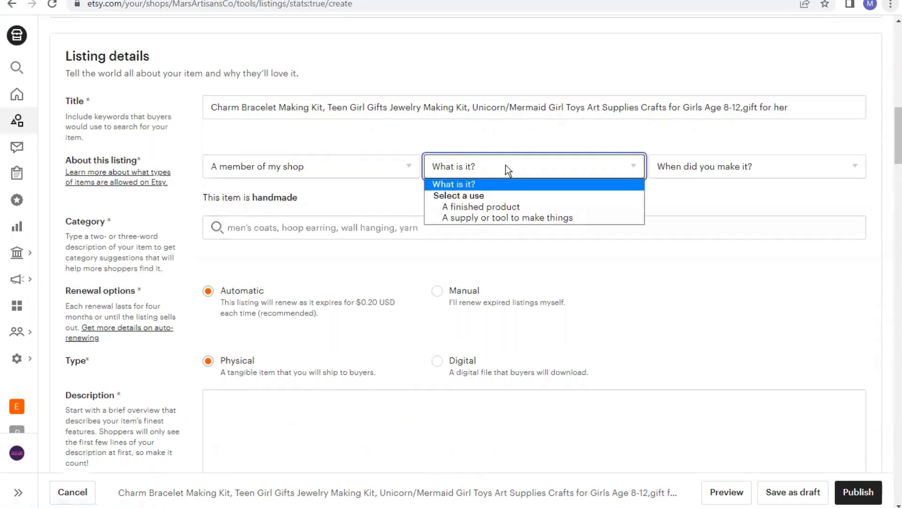
click(503, 217)
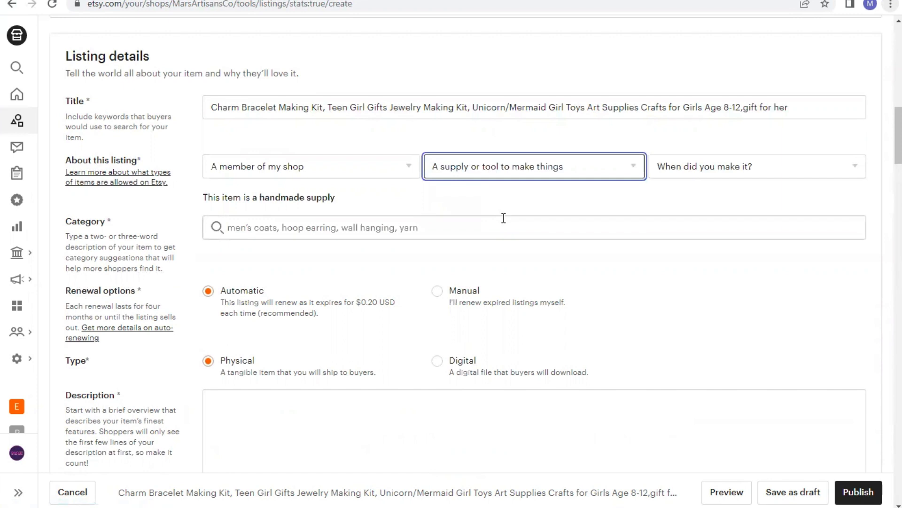
click(729, 170)
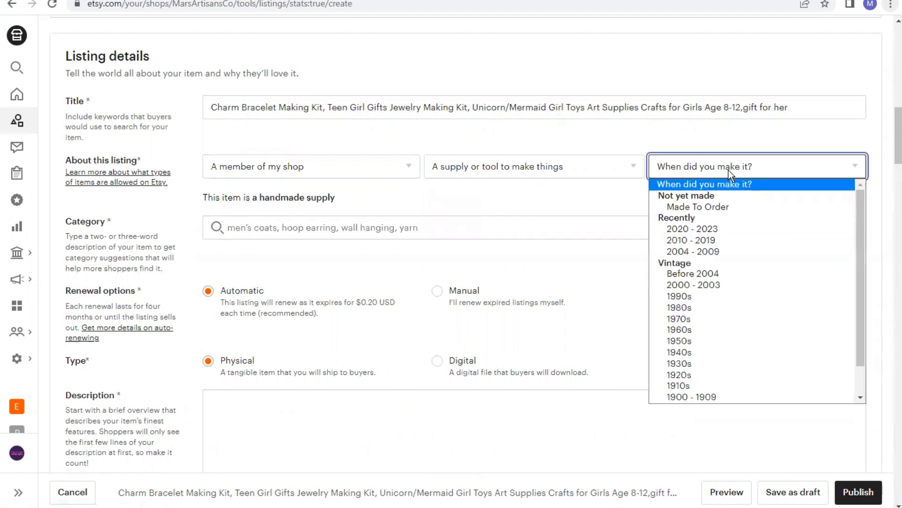
click(699, 228)
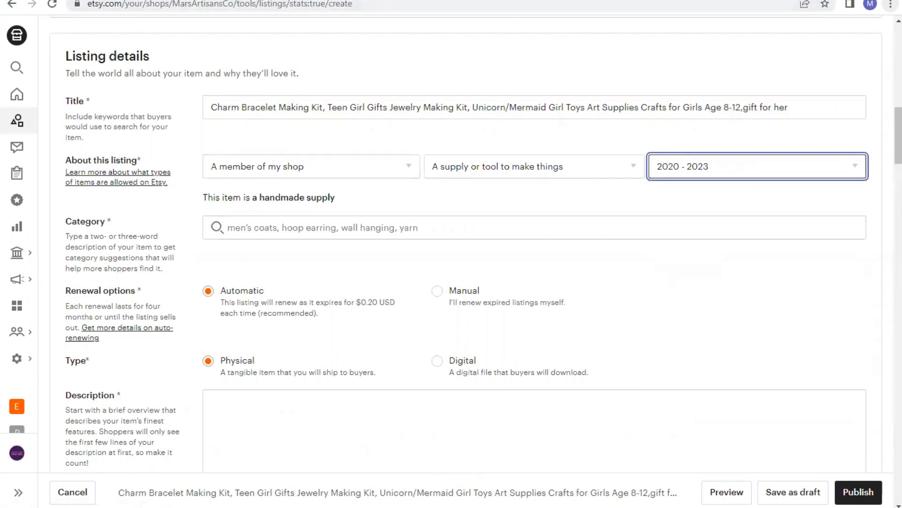
Review the Amazon product's category path for reference and return to the Etsy listing form
click(174, 1)
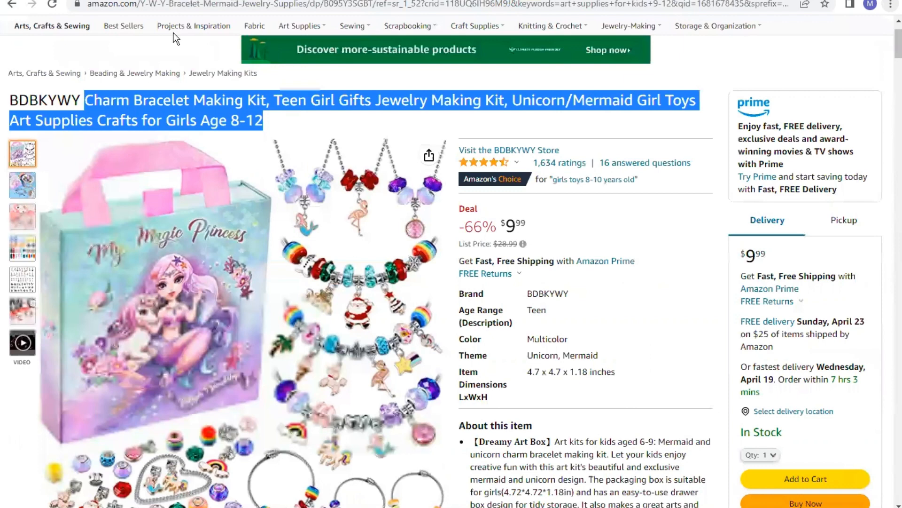
mouse_move(7, 84)
mouse_down()
mouse_move(241, 84)
mouse_move(259, 76)
mouse_move(7, 78)
mouse_up()
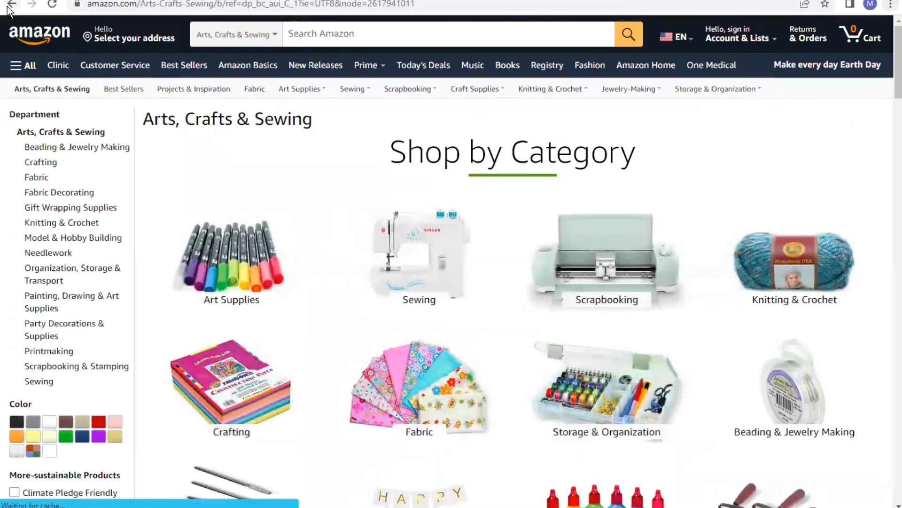
click(10, 6)
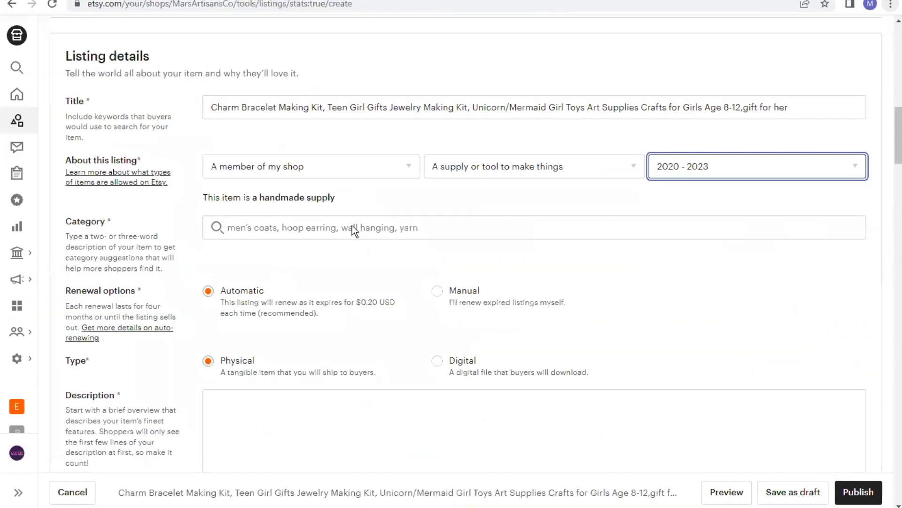
Search the category suggestions for 'art & craft swing' and then 'art & craft kit'
click(353, 225)
text(art )
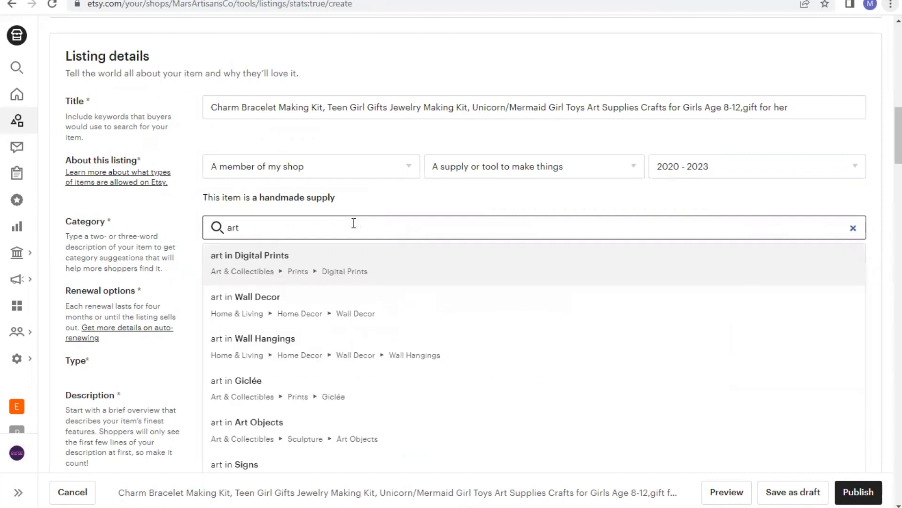
text(&)
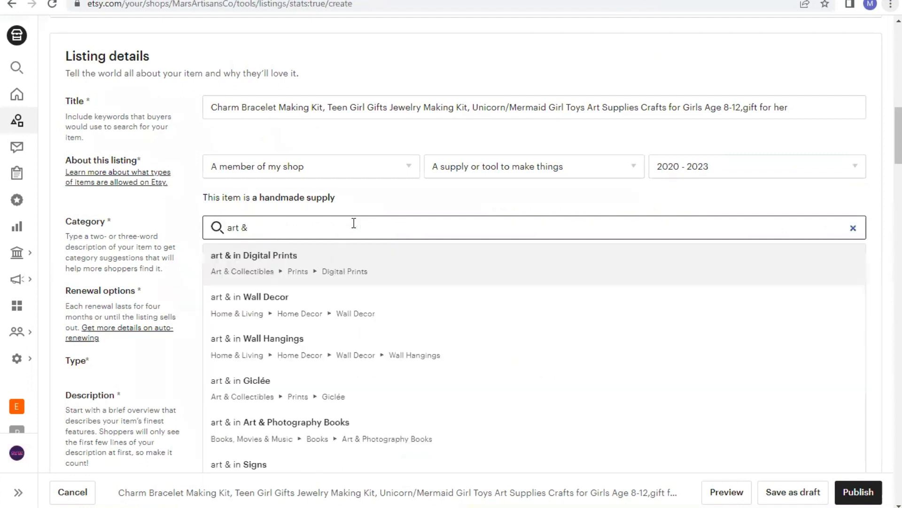
text( craft)
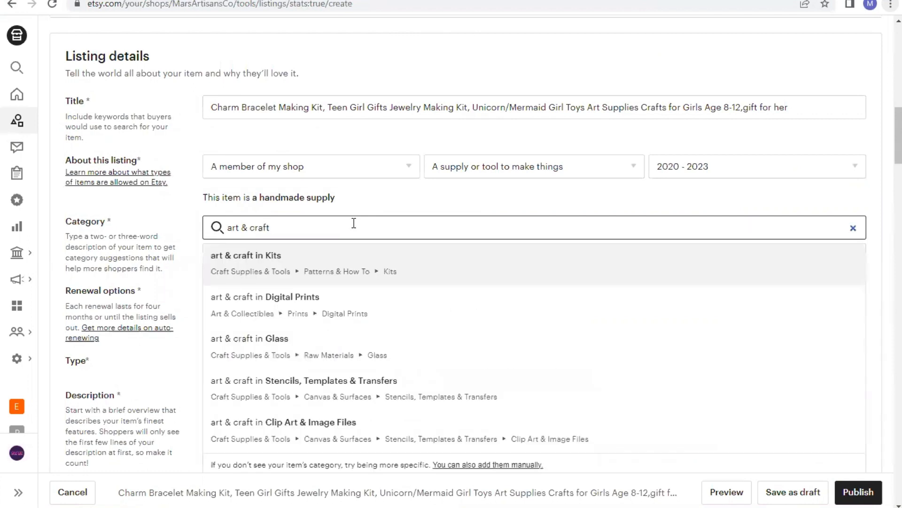
text( sw)
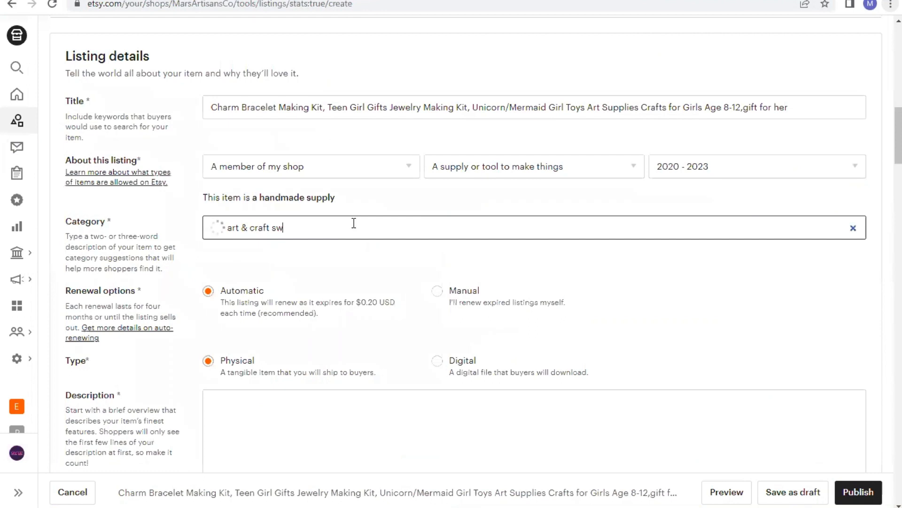
text(ing)
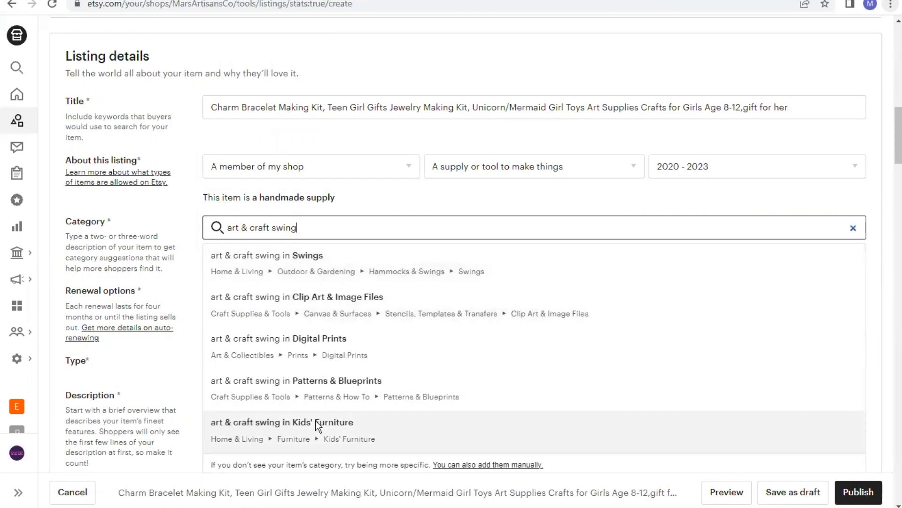
scroll(315, 420, down, 2)
scroll(323, 234, up, 1)
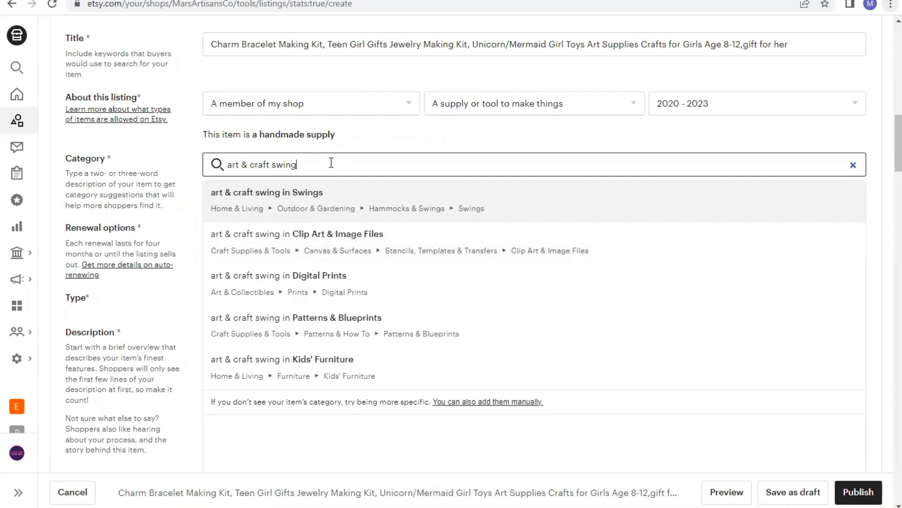
key(BackSpace)
key(BackSpace)
key(BackSpace)
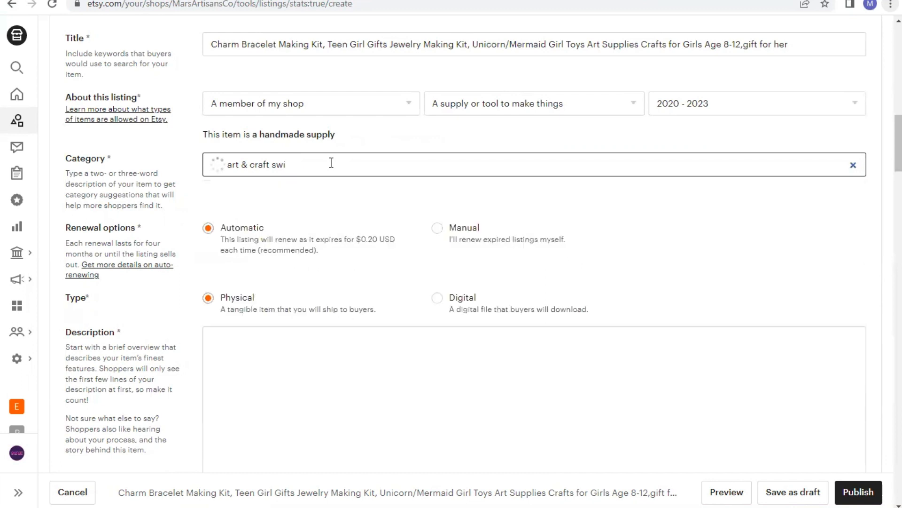
key(BackSpace)
key(BackSpace)
text(kit)
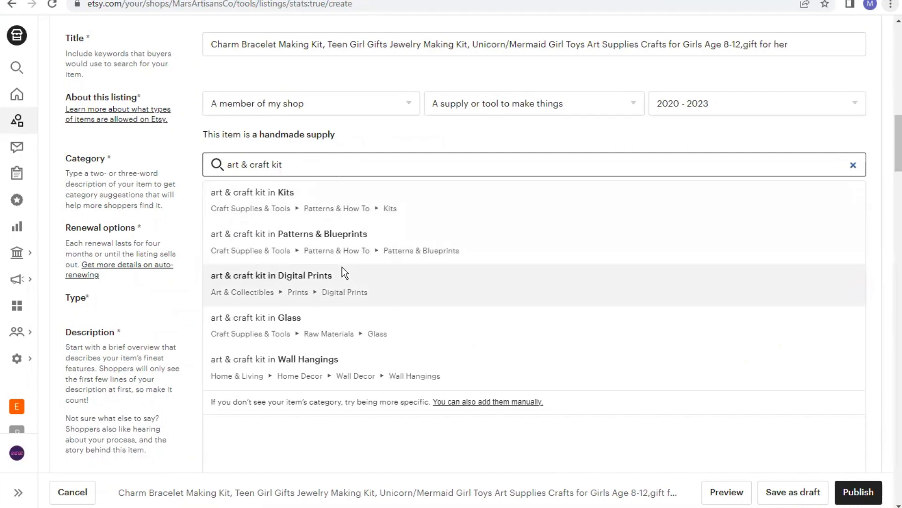
scroll(344, 272, down, 3)
scroll(358, 216, up, 3)
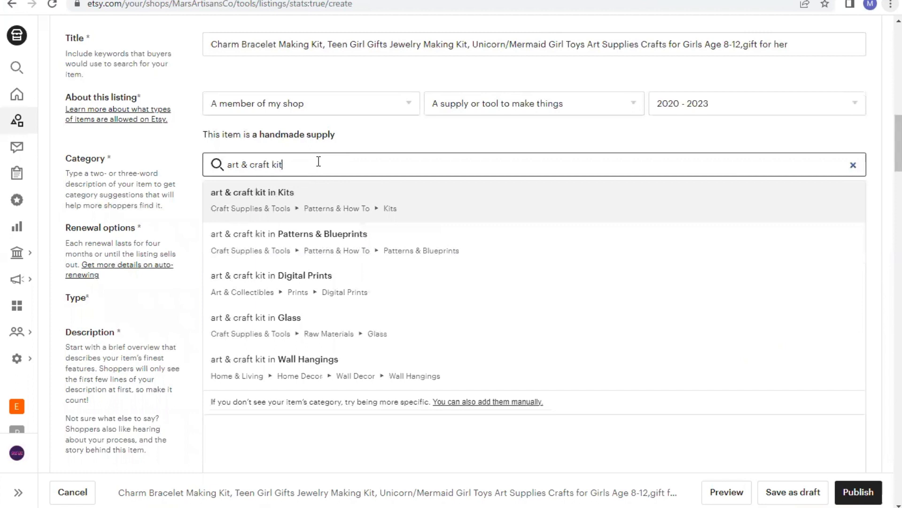
Clear the category search and look up suggestions for 'jewerly making kit'
key(BackSpace)
key(BackSpace)
key(BackSpace)
key(BackSpace)
key(BackSpace)
key(BackSpace)
key(BackSpace)
key(BackSpace)
key(BackSpace)
key(BackSpace)
key(BackSpace)
key(BackSpace)
key(BackSpace)
key(BackSpace)
key(BackSpace)
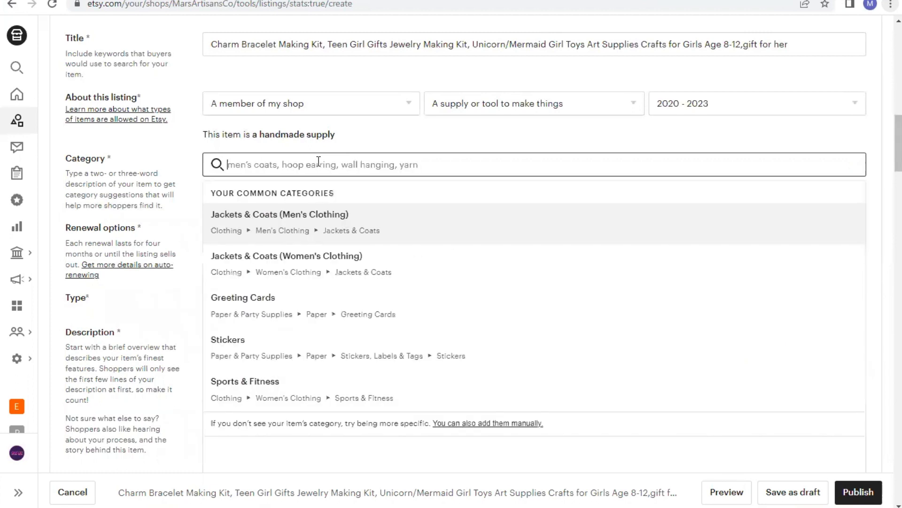
text(jew)
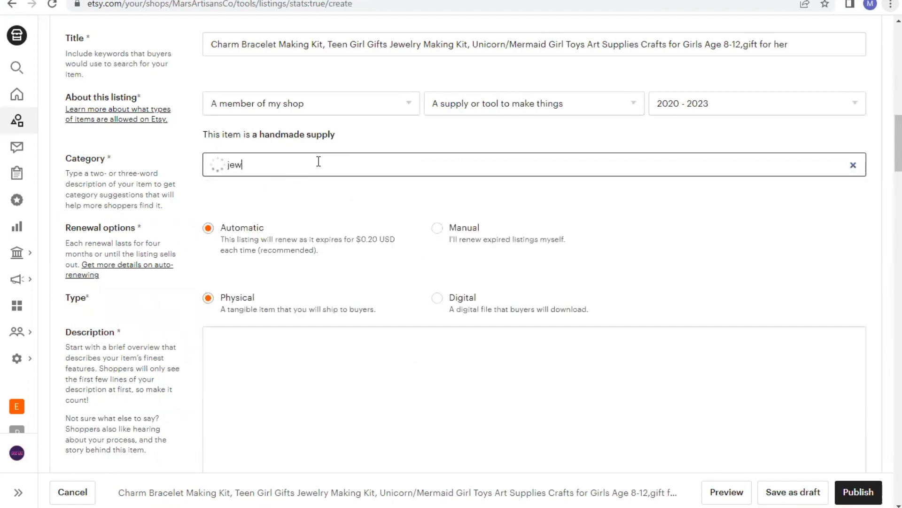
text(erly)
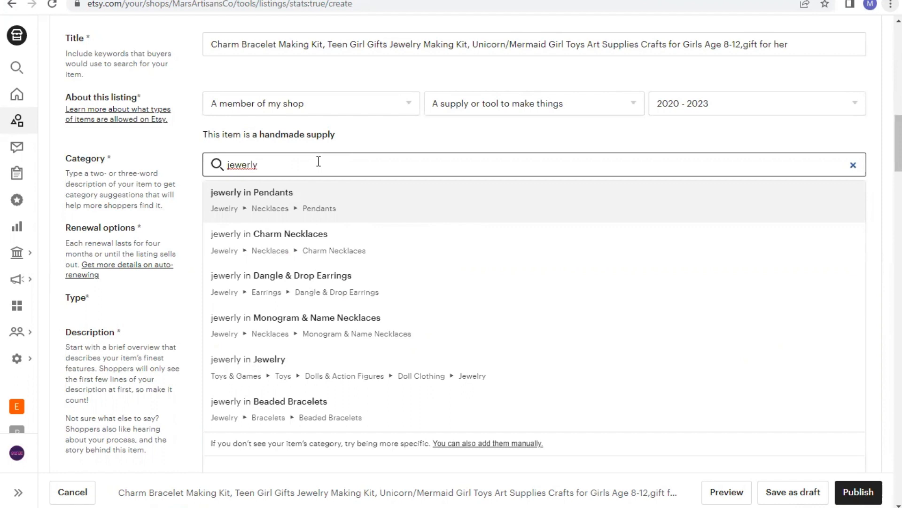
text(making)
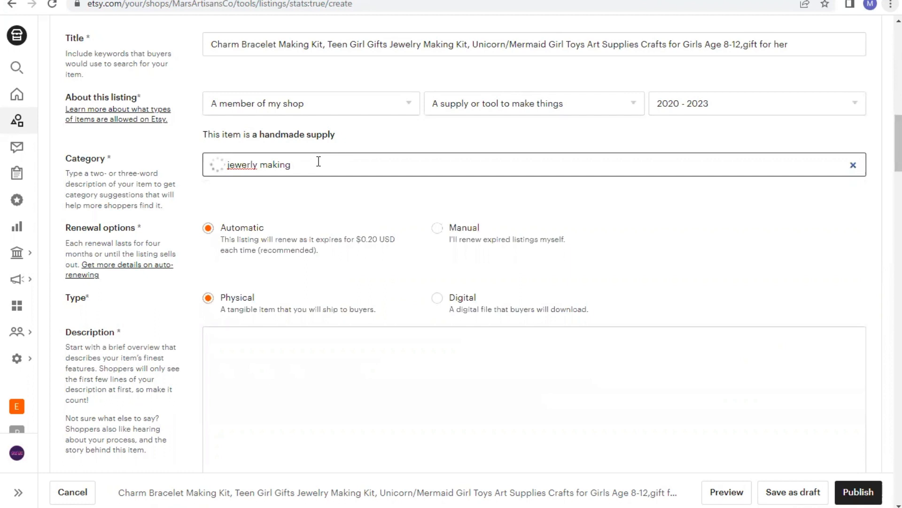
text(kit)
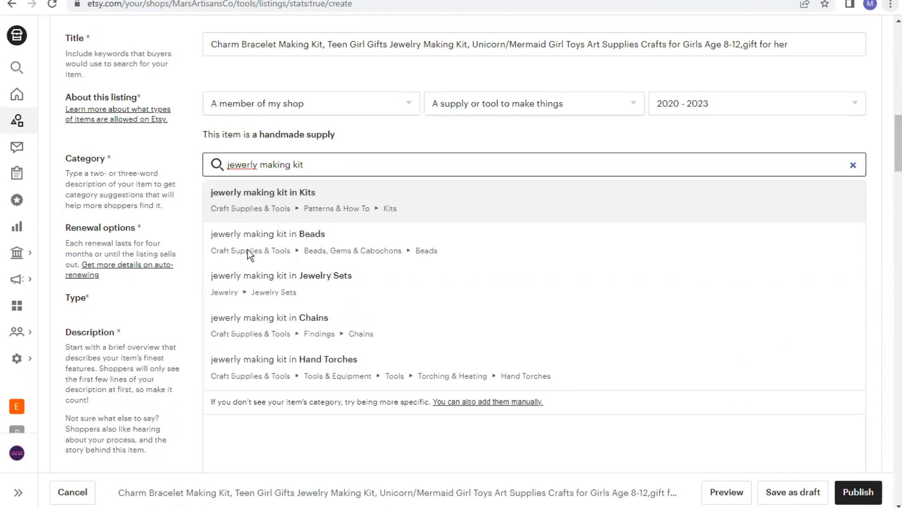
scroll(242, 328, down, 3)
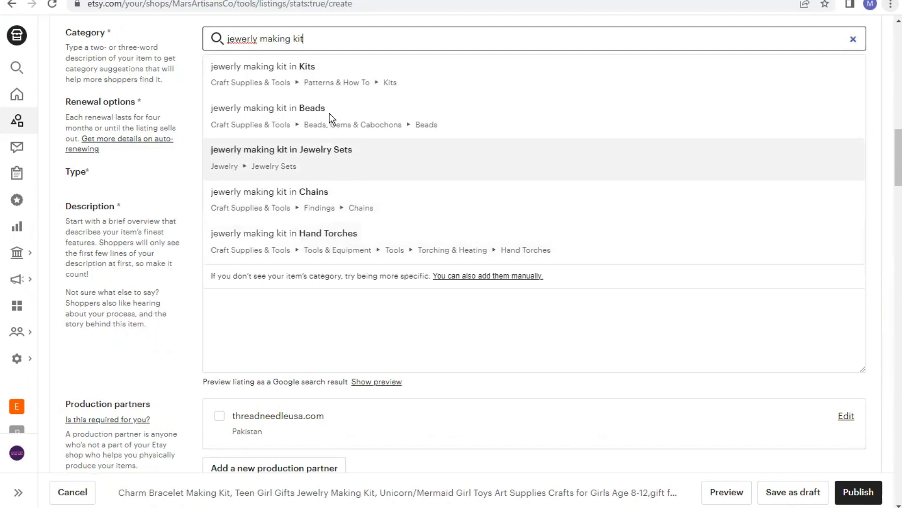
scroll(356, 77, up, 4)
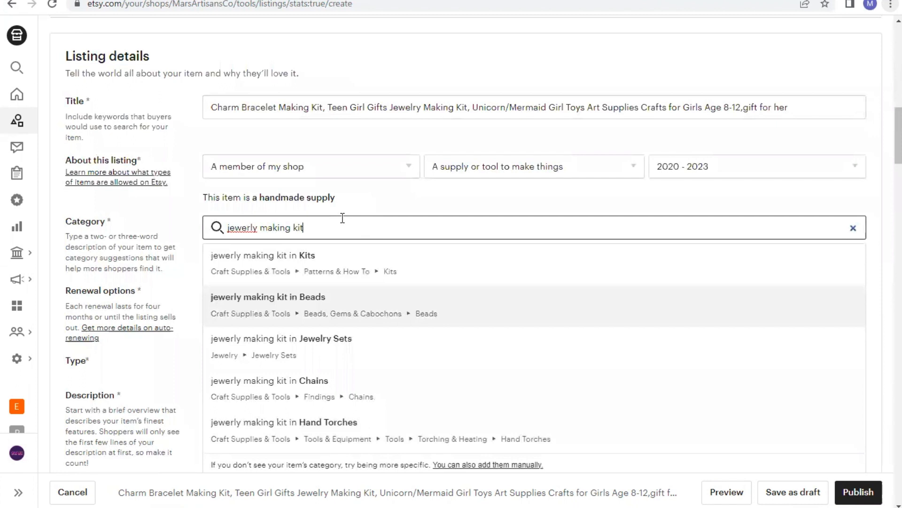
Search categories for 'art & craft supply' and pick Tools under Craft Supplies & Tools
key(BackSpace)
key(BackSpace)
key(BackSpace)
key(BackSpace)
key(BackSpace)
key(BackSpace)
key(BackSpace)
key(BackSpace)
key(BackSpace)
key(BackSpace)
key(BackSpace)
key(BackSpace)
key(BackSpace)
key(BackSpace)
key(BackSpace)
key(BackSpace)
key(BackSpace)
key(BackSpace)
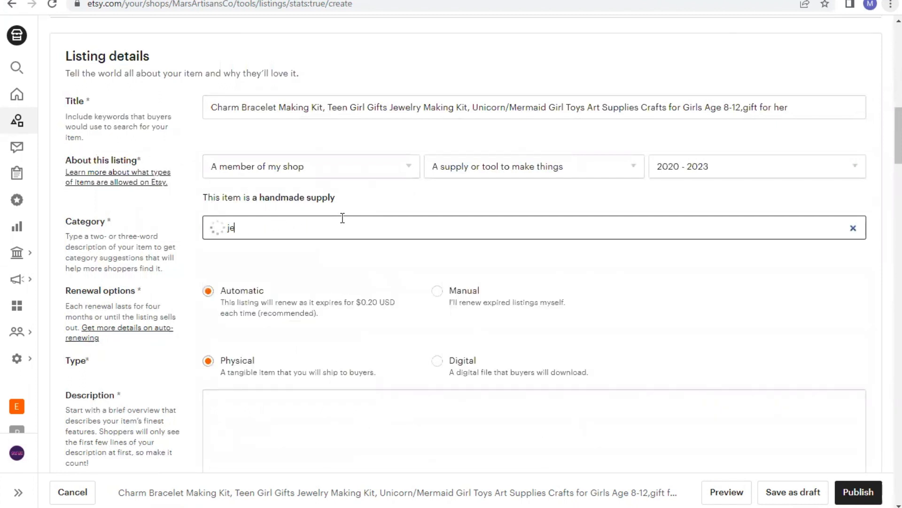
text(art & craft supply)
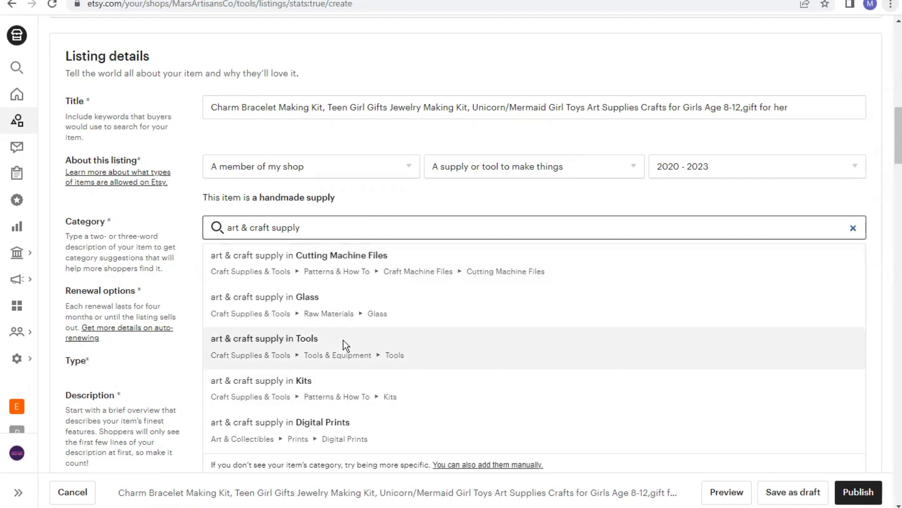
click(343, 340)
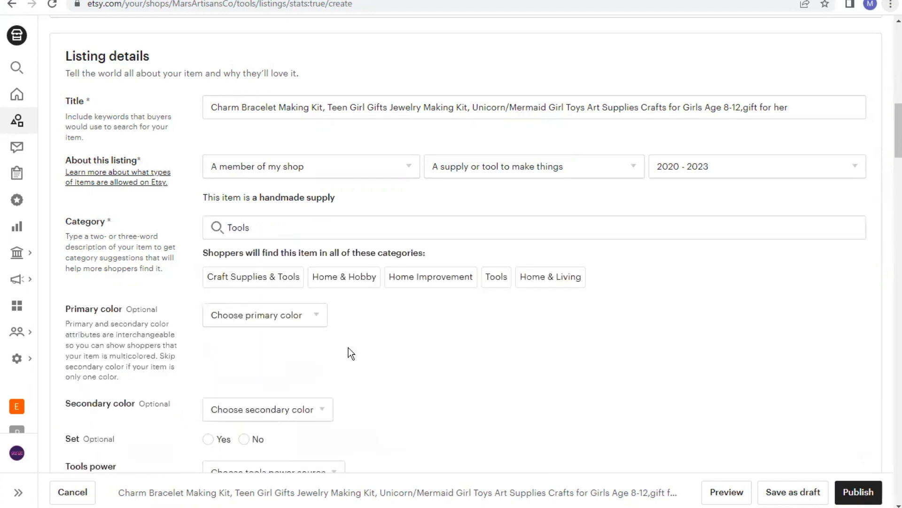
Examine the attribute fields shown below the chosen category
scroll(410, 362, down, 1)
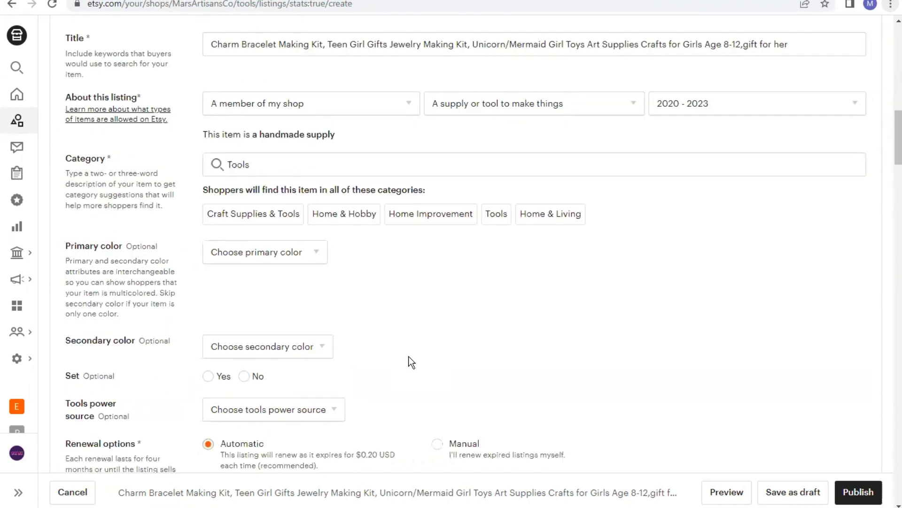
scroll(411, 362, down, 1)
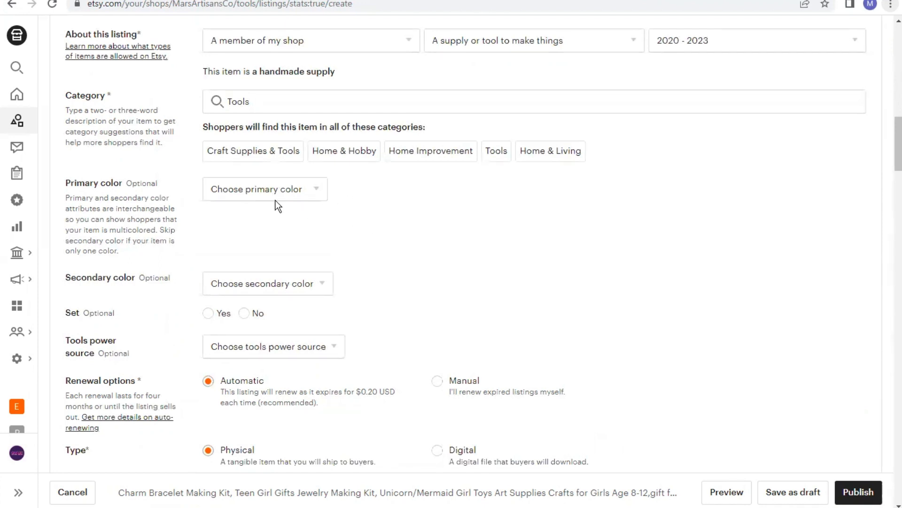
scroll(382, 310, down, 1)
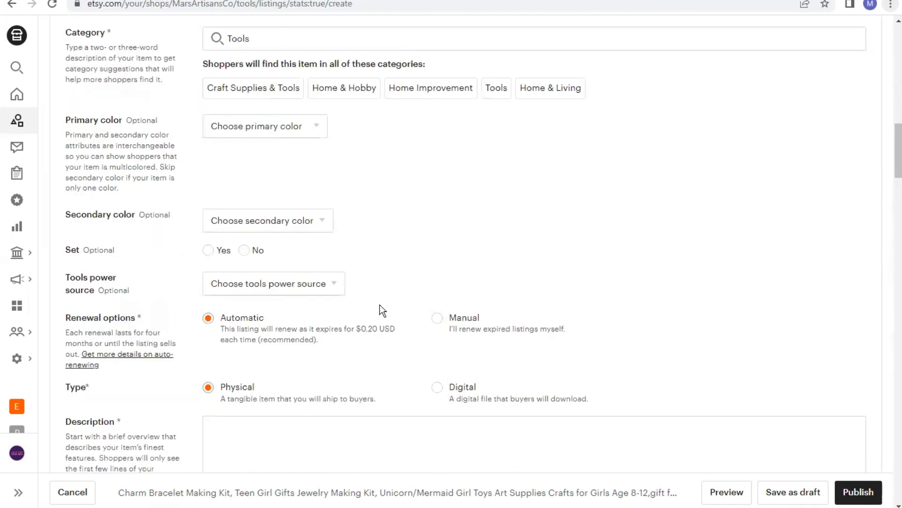
scroll(380, 266, down, 1)
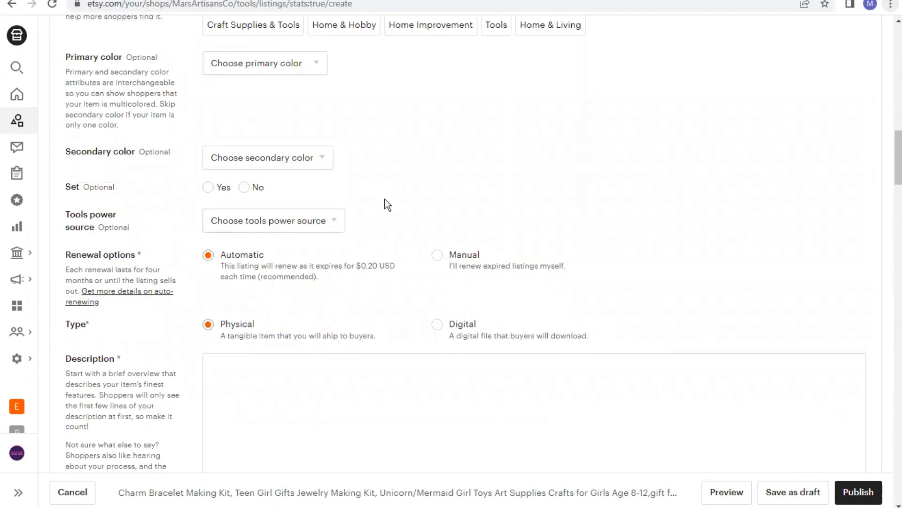
scroll(384, 199, up, 2)
scroll(385, 205, up, 1)
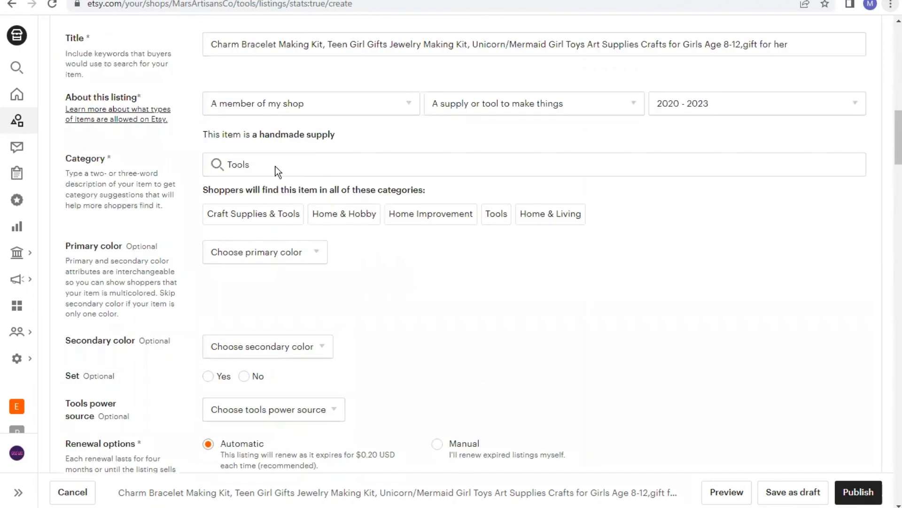
scroll(351, 175, up, 1)
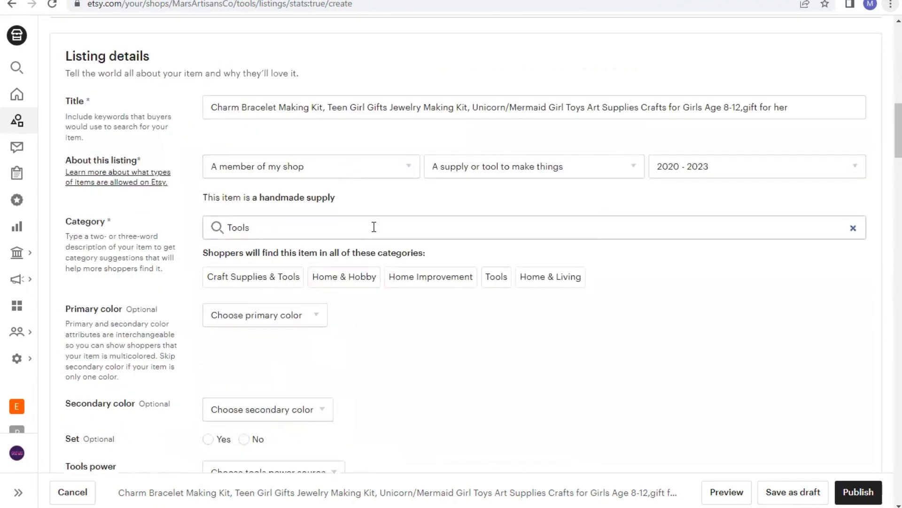
Replace the category by searching 'art & craft' and choosing Kits under Craft Supplies & Tools ▸ Patterns & How To
click(374, 227)
key(BackSpace)
key(BackSpace)
key(BackSpace)
key(BackSpace)
key(BackSpace)
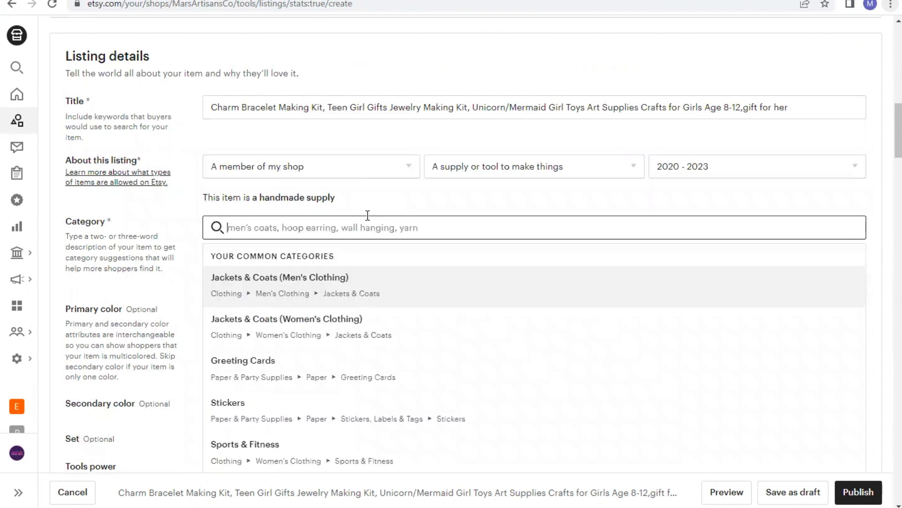
text(art )
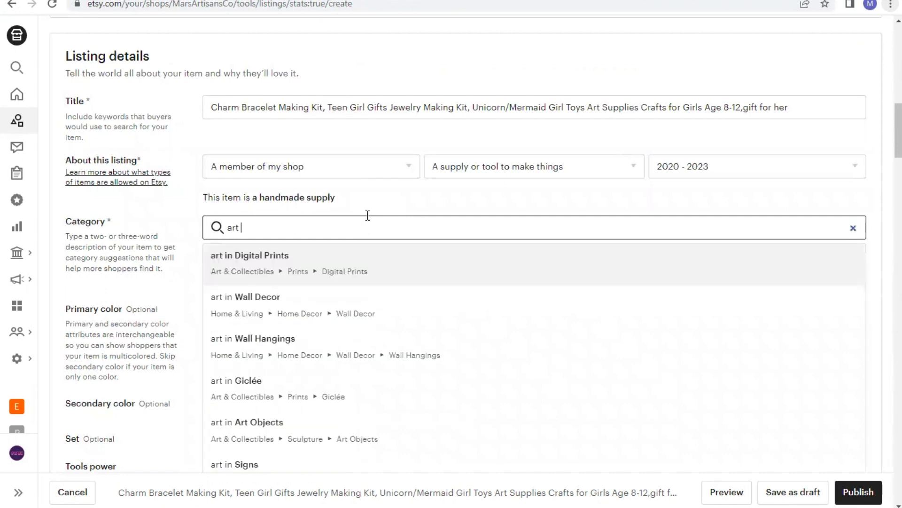
text(& c)
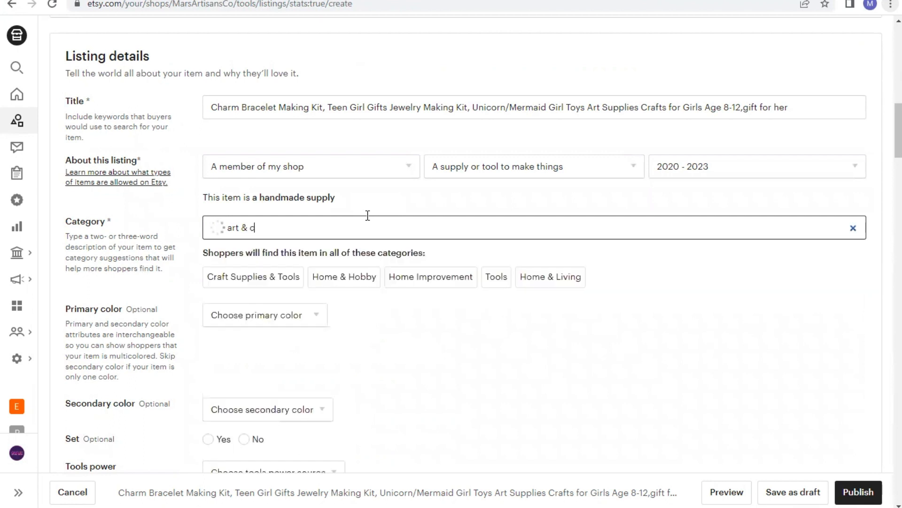
text(raft)
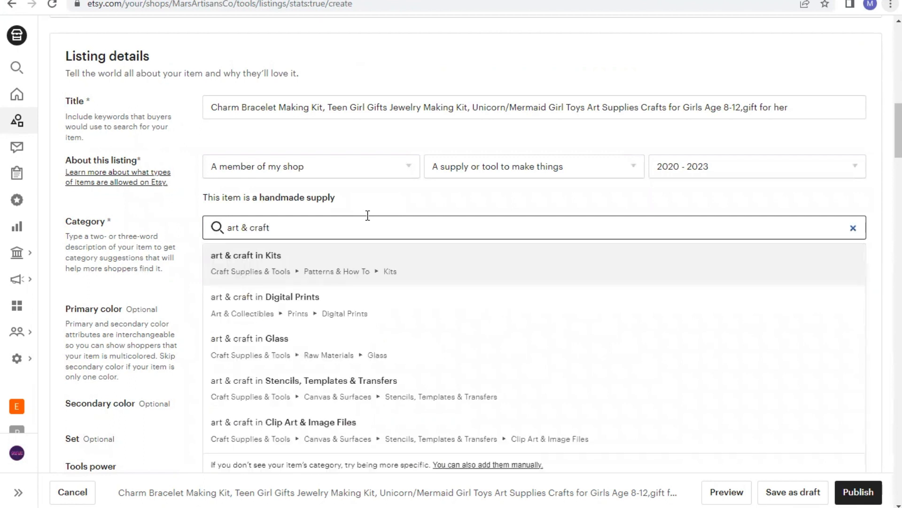
click(317, 257)
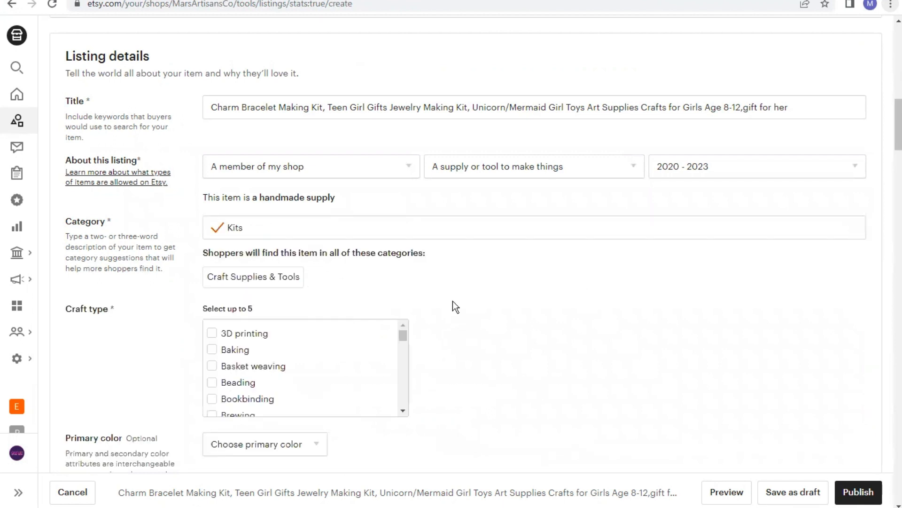
Select Beading as the craft type
scroll(506, 331, down, 3)
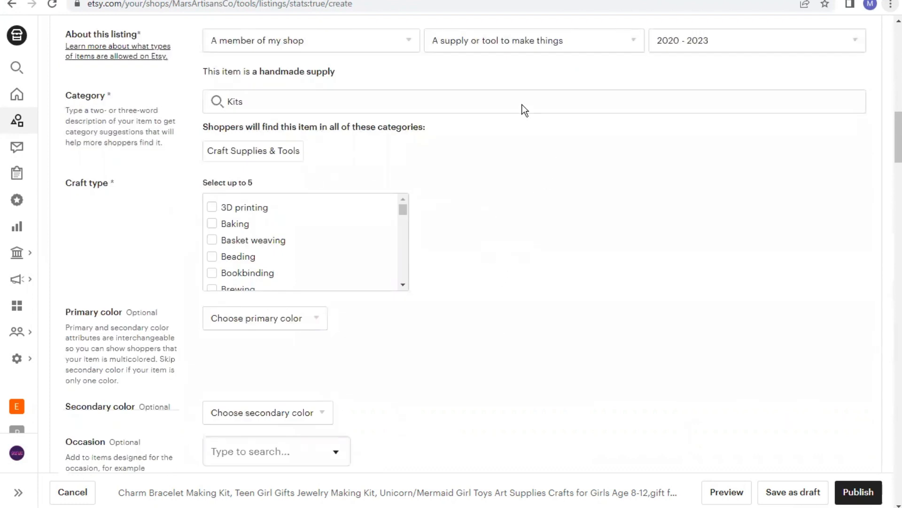
click(211, 256)
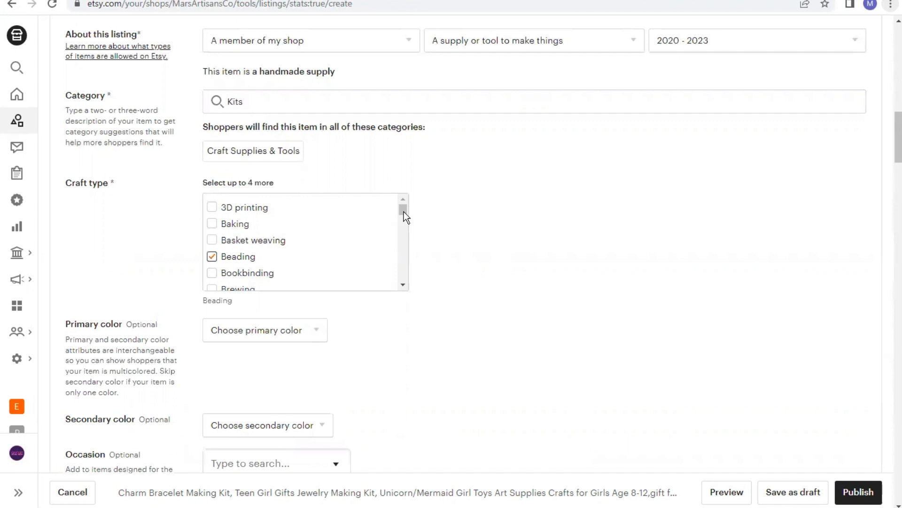
Add Jewelry making and Kids' crafts as additional craft types
scroll(403, 219, down, 3)
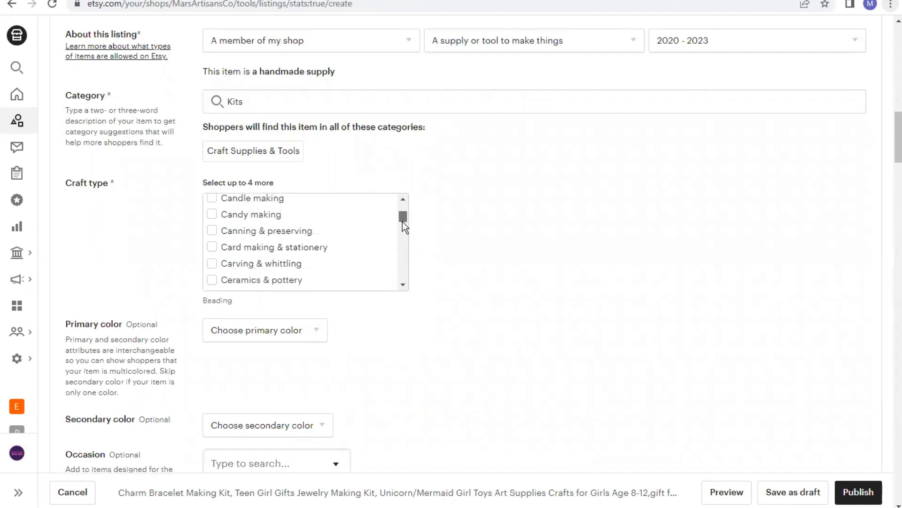
scroll(403, 221, down, 1)
scroll(402, 221, down, 3)
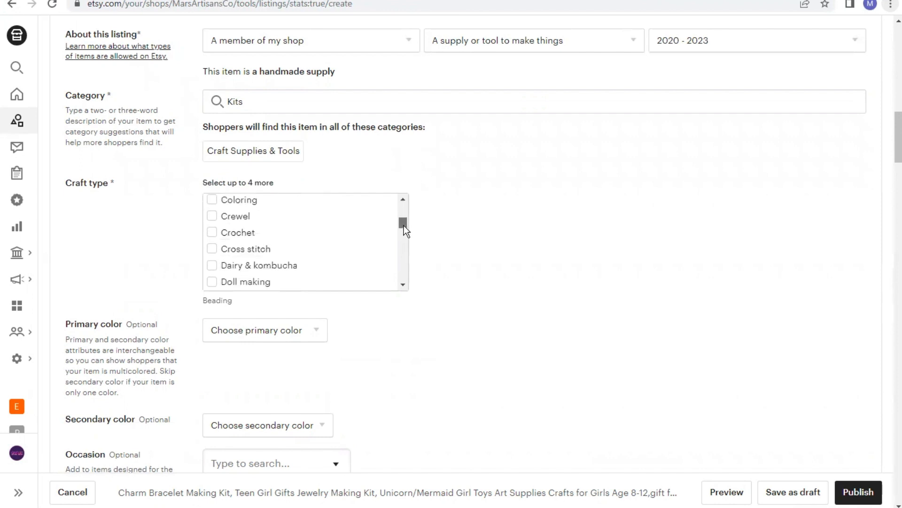
scroll(404, 227, down, 2)
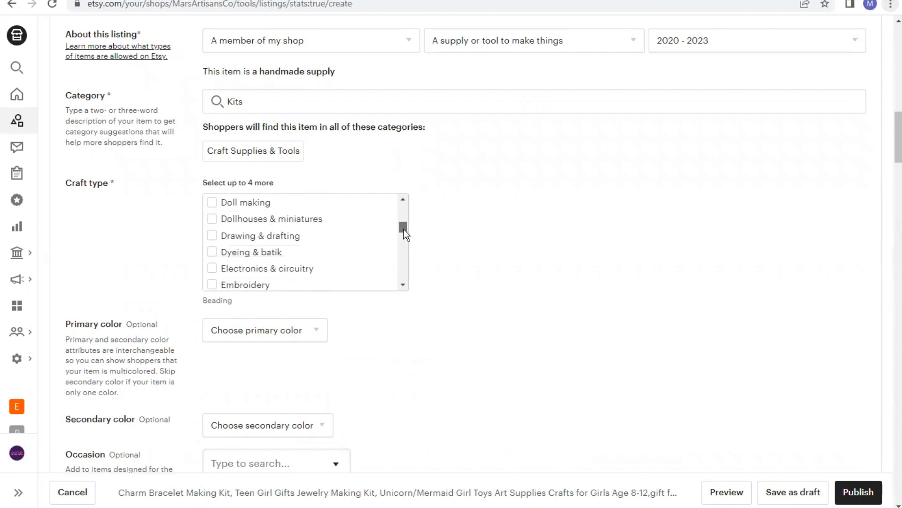
scroll(404, 233, down, 3)
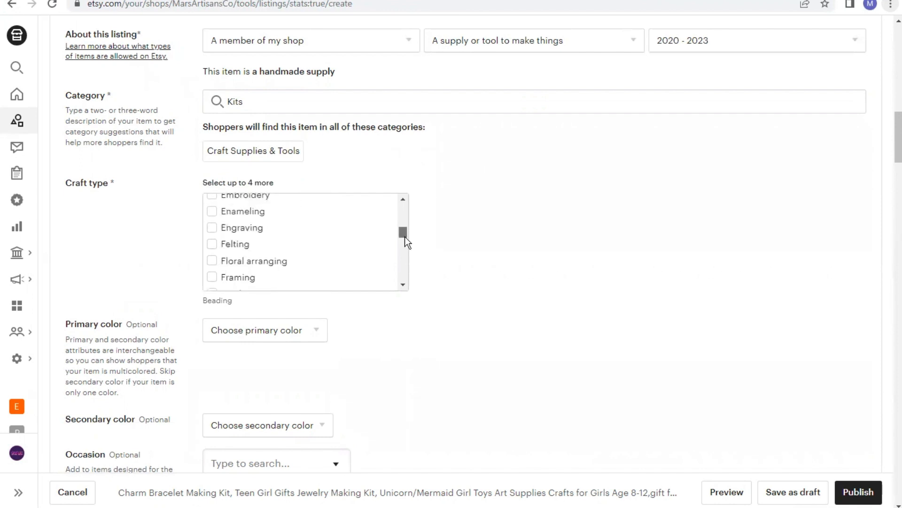
scroll(405, 241, down, 2)
scroll(405, 238, down, 3)
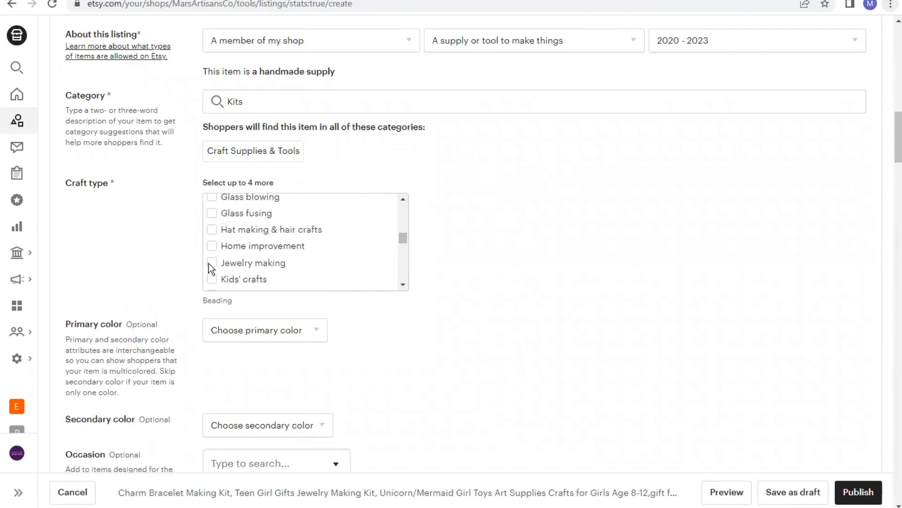
click(211, 263)
click(212, 280)
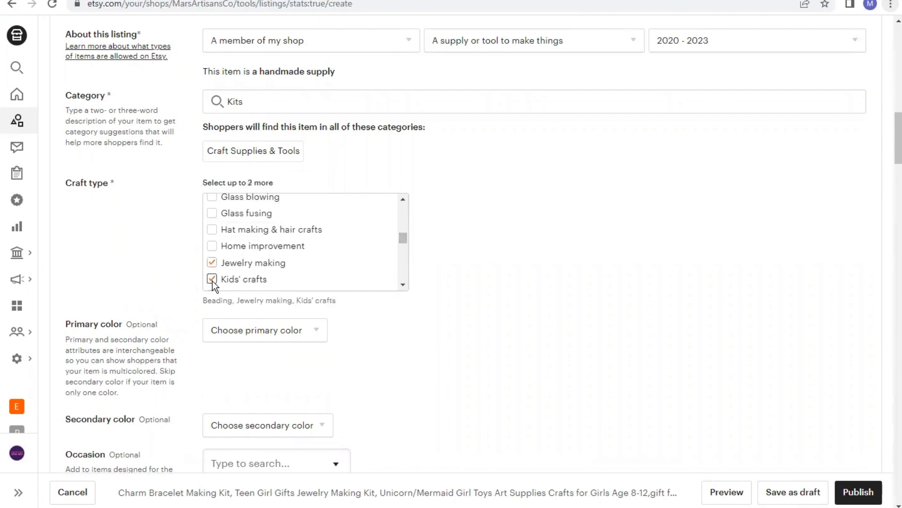
Set the occasion to Birthday and the holiday to Easter
scroll(438, 328, down, 3)
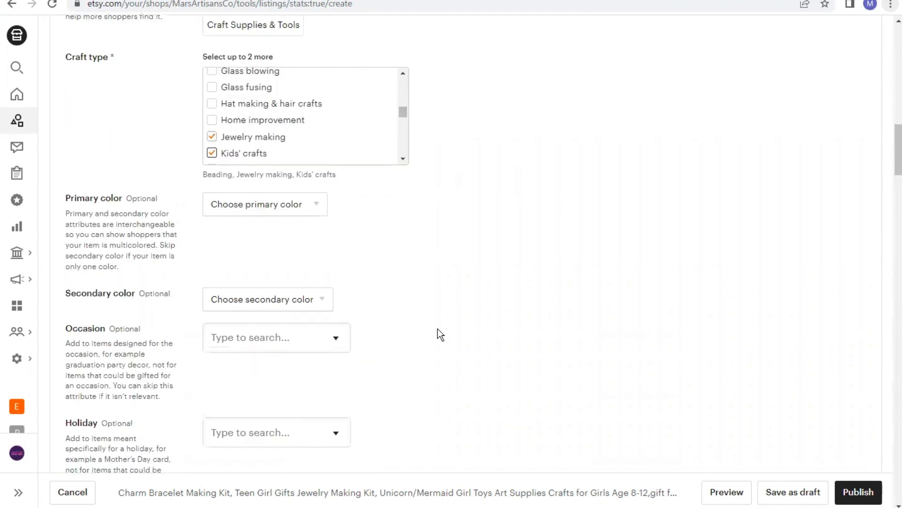
scroll(439, 329, down, 3)
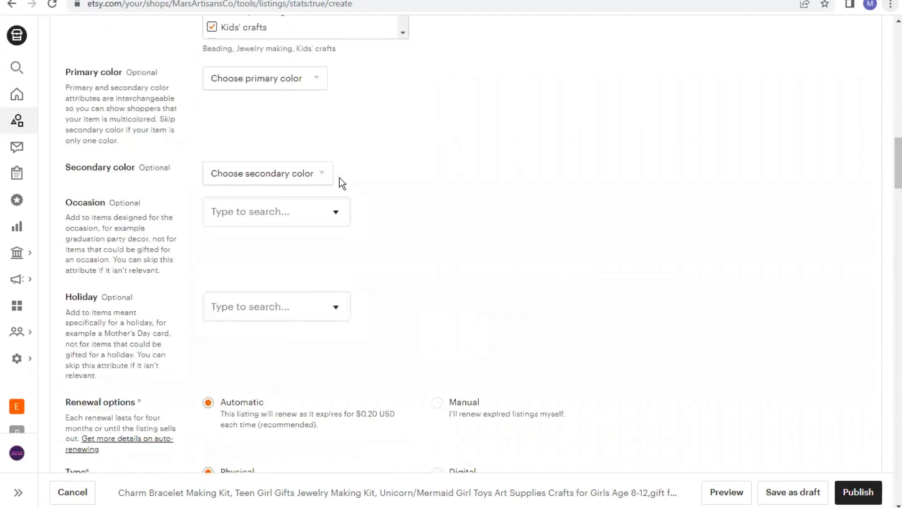
click(336, 215)
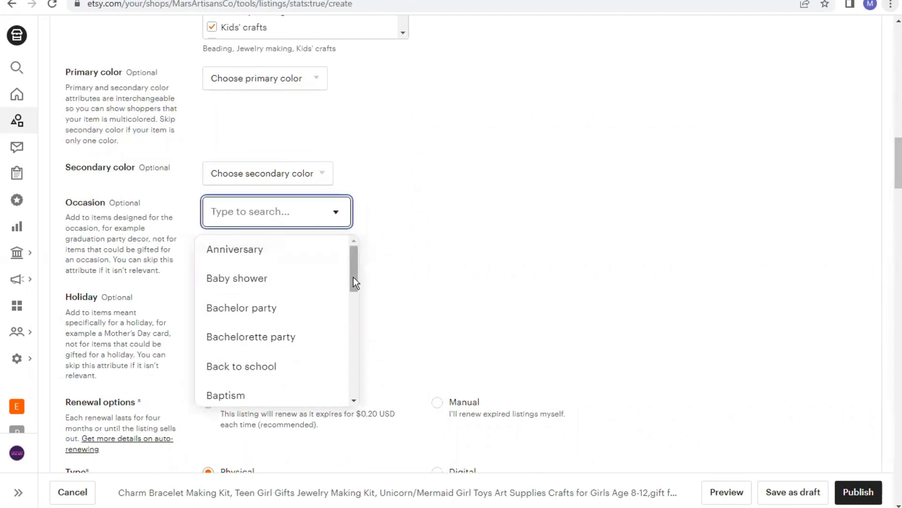
drag(353, 278, 354, 304)
scroll(356, 315, down, 2)
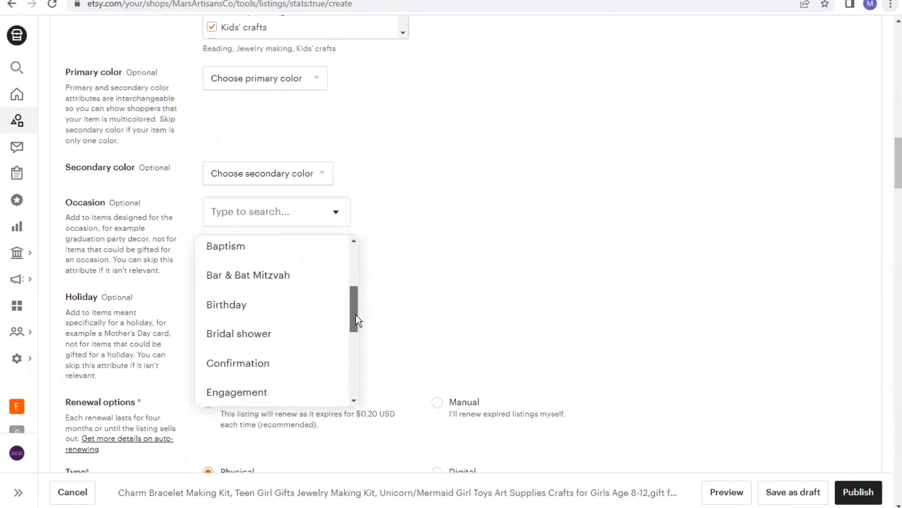
click(246, 308)
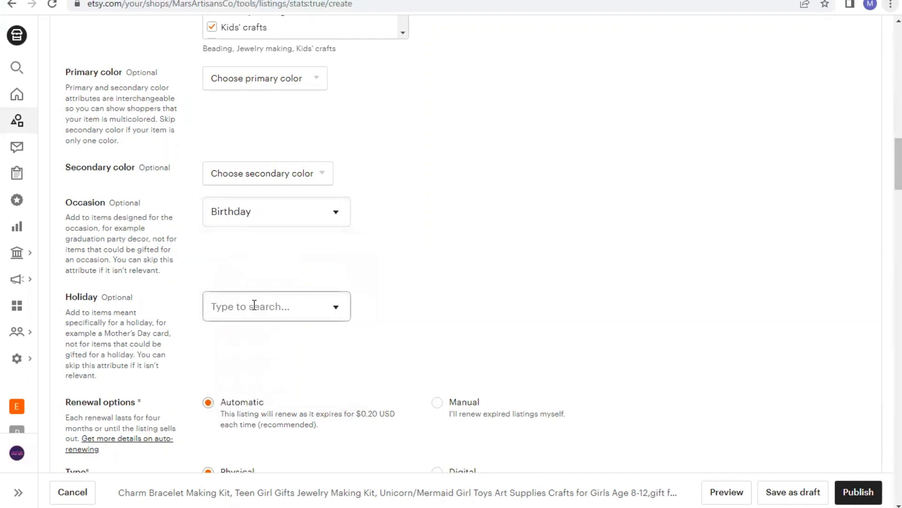
click(328, 306)
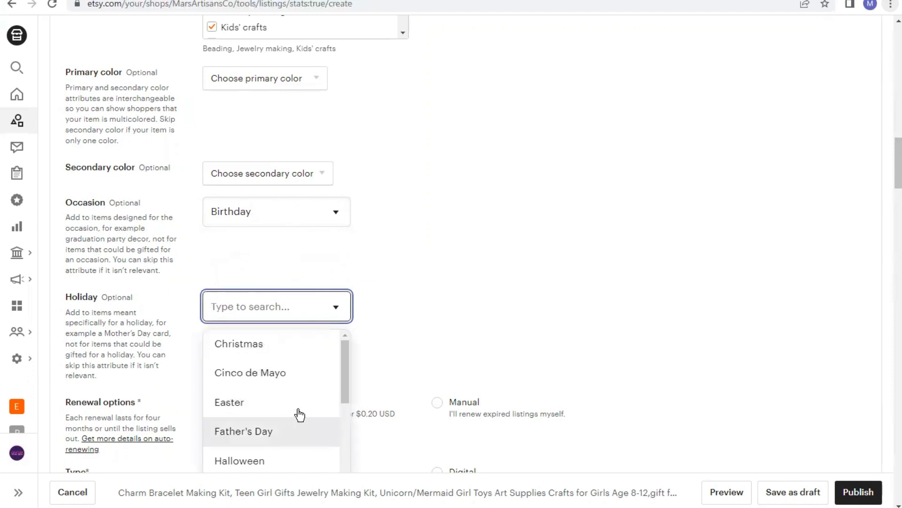
click(300, 413)
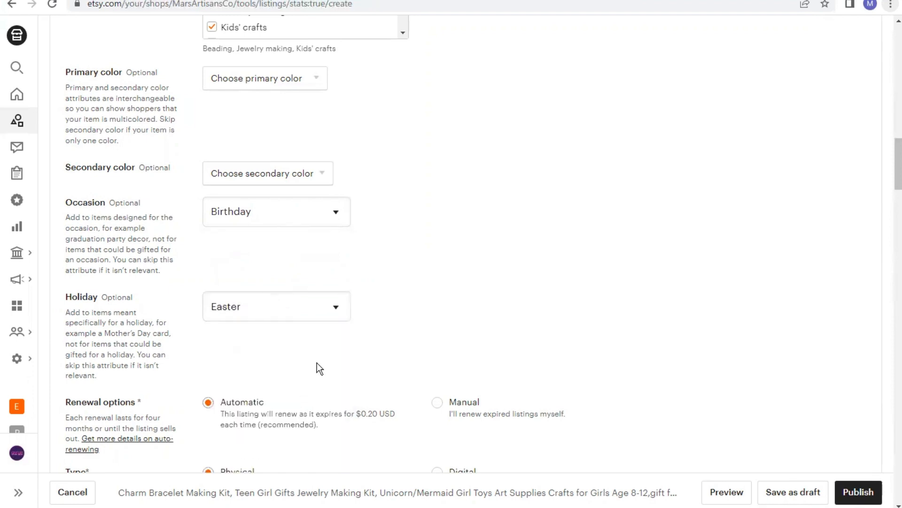
Copy the whole 'About this item' text from the Amazon product page
scroll(463, 312, down, 4)
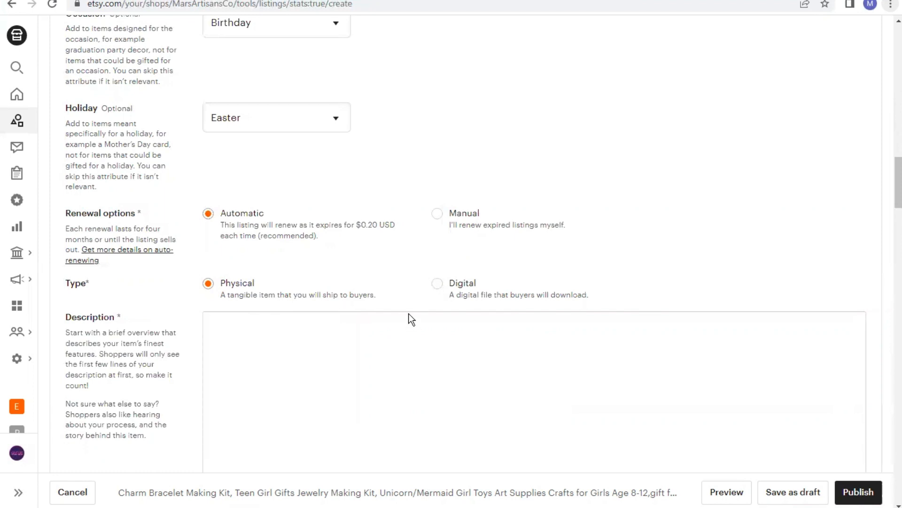
scroll(393, 354, down, 3)
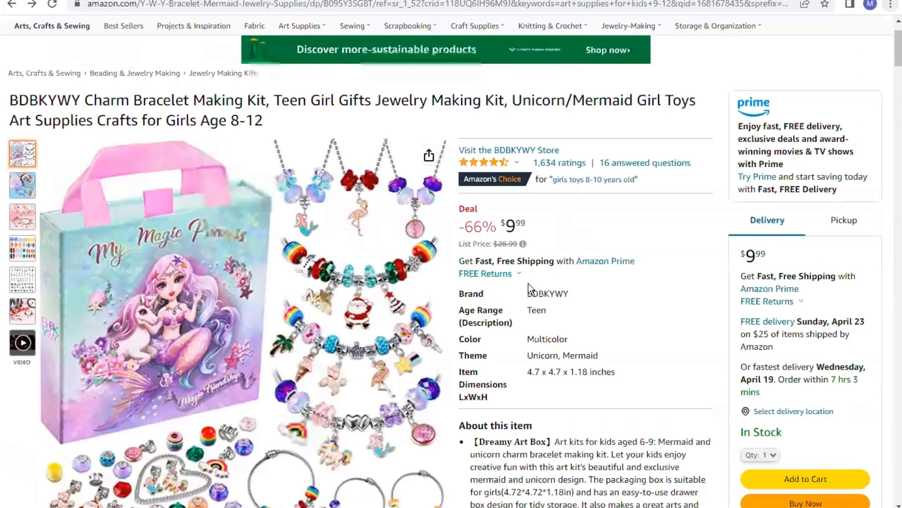
scroll(529, 284, down, 1)
scroll(437, 193, down, 3)
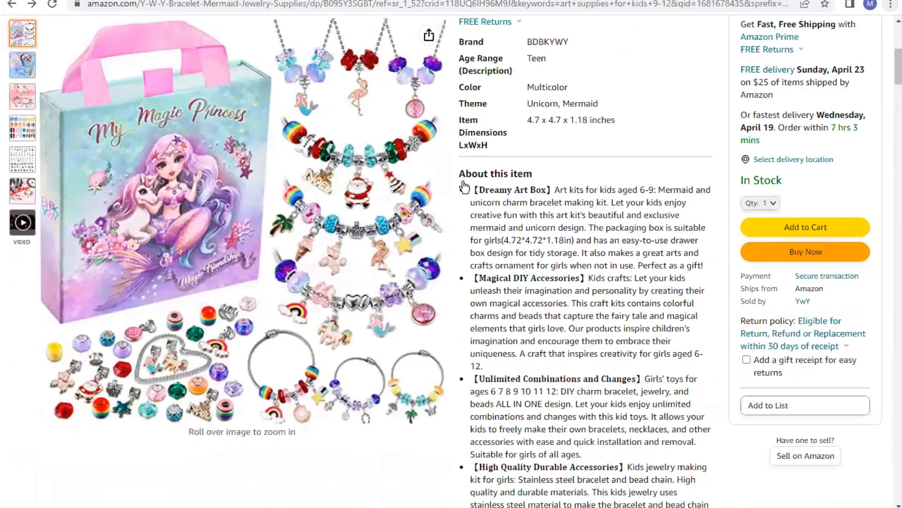
triple_click(460, 173)
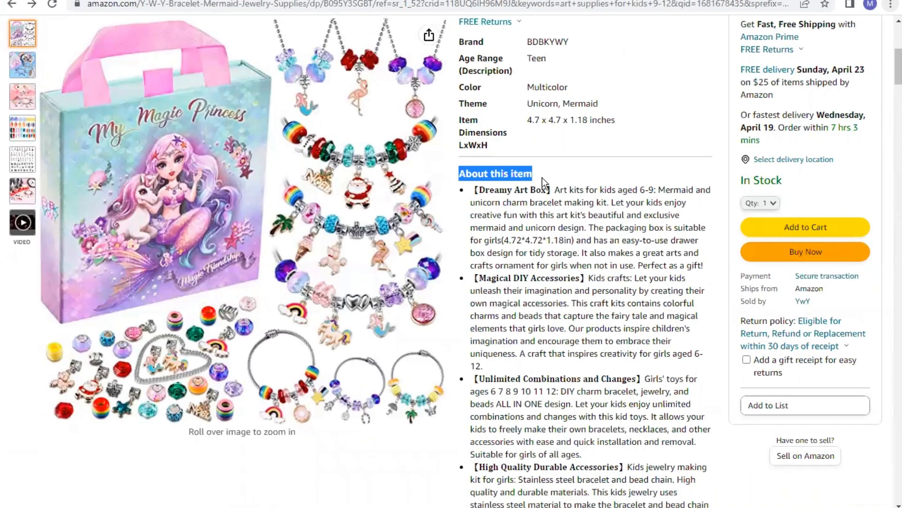
click(477, 174)
drag(460, 173, 643, 266)
drag(672, 364, 568, 286)
right_click(565, 282)
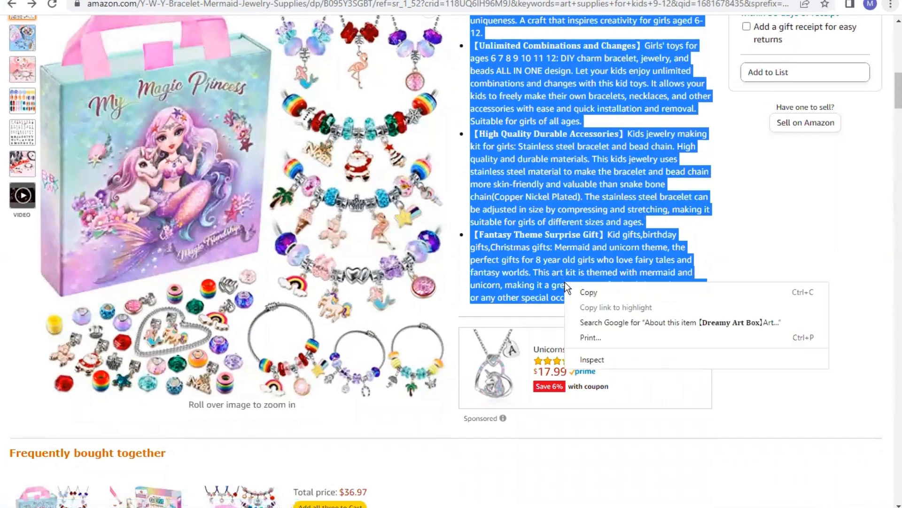
click(577, 289)
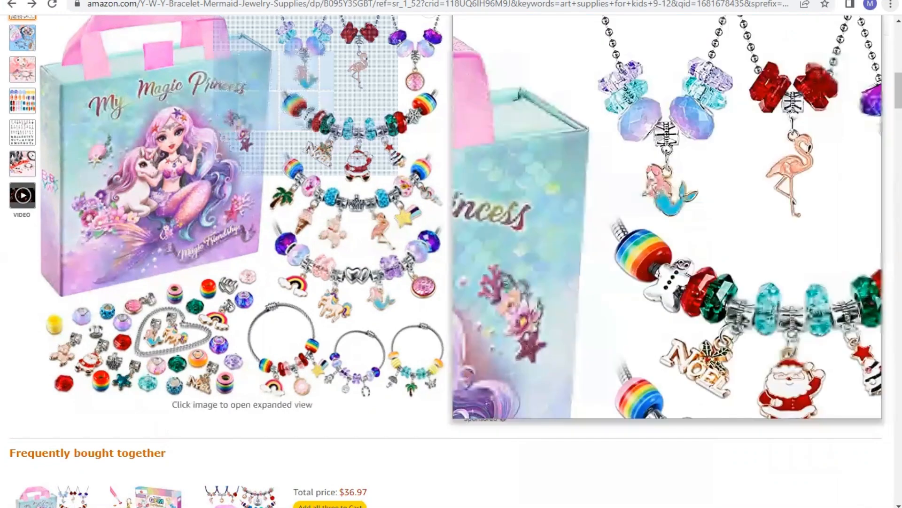
Paste the copied product text into the listing's Description field
click(339, 1)
click(320, 214)
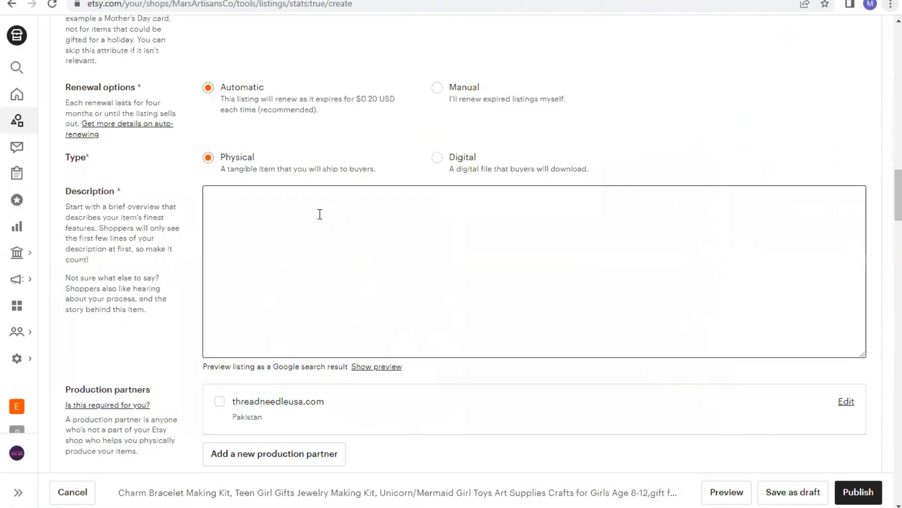
key(ctrl+v)
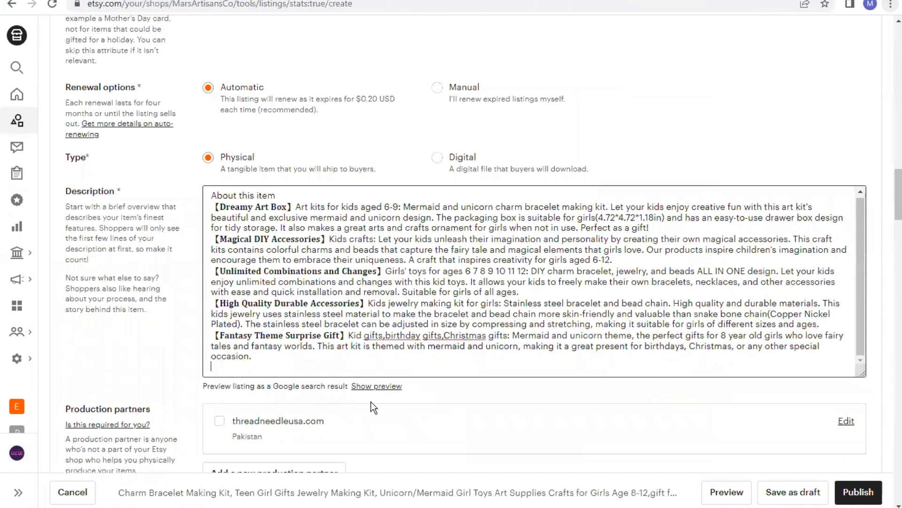
Start adding a new production partner and set its name to Global
scroll(370, 402, down, 4)
scroll(324, 290, down, 1)
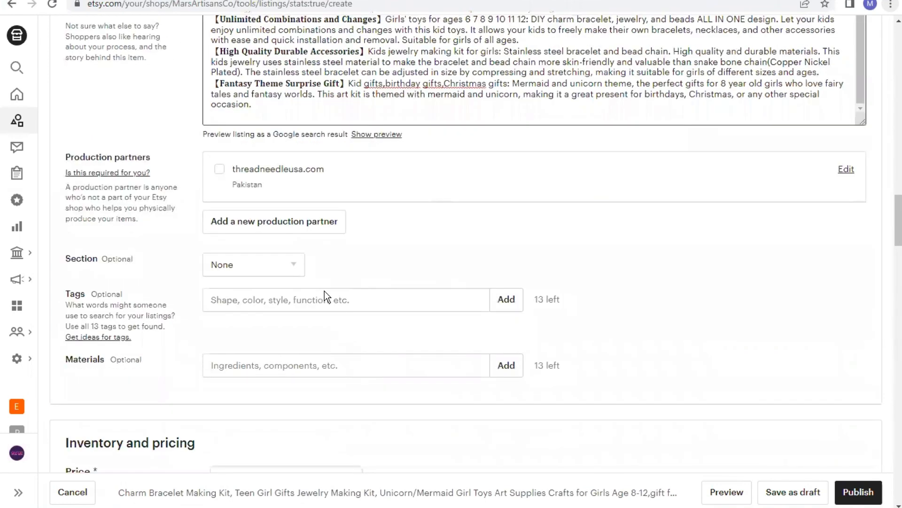
click(282, 223)
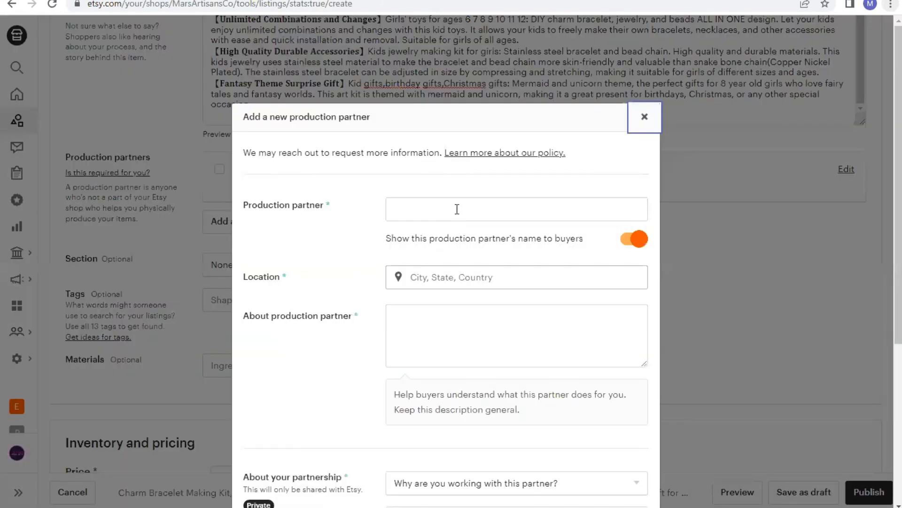
click(457, 209)
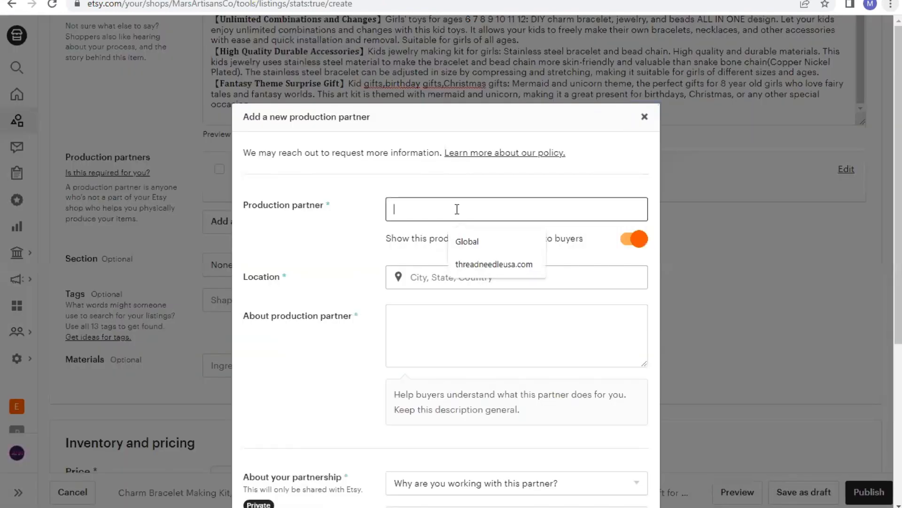
click(467, 243)
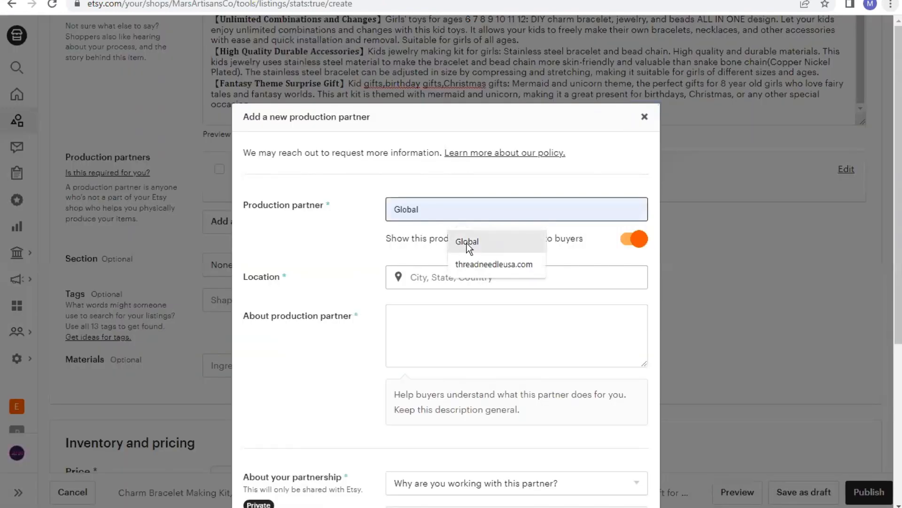
Set the production partner's location to United States Of America
click(460, 277)
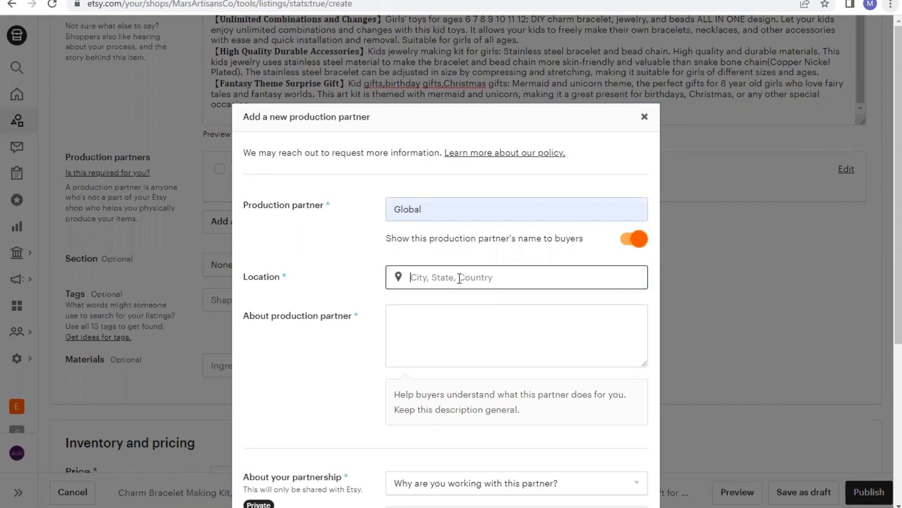
text(USA)
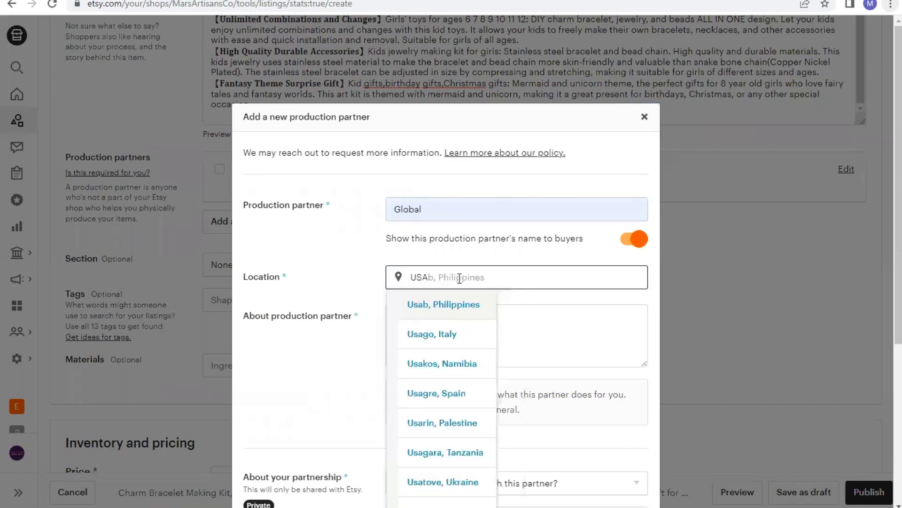
key(BackSpace)
key(BackSpace)
key(BackSpace)
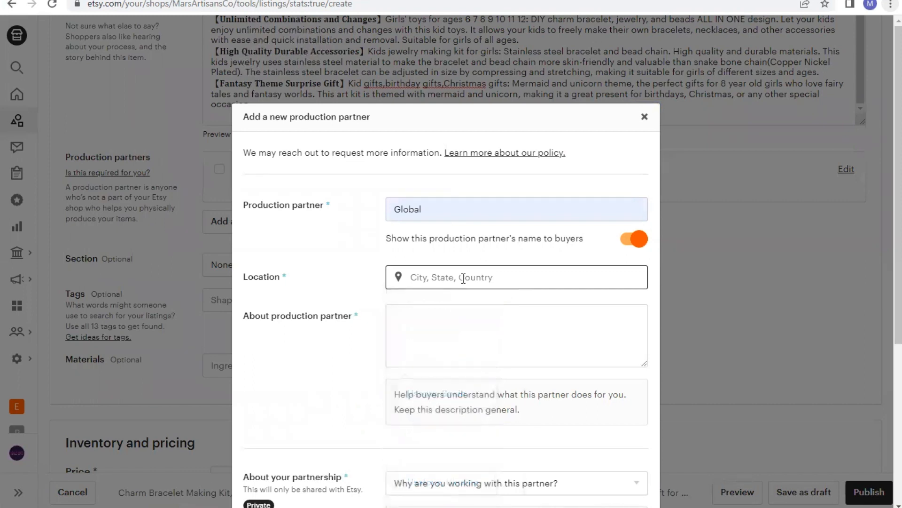
text(unite)
text(d)
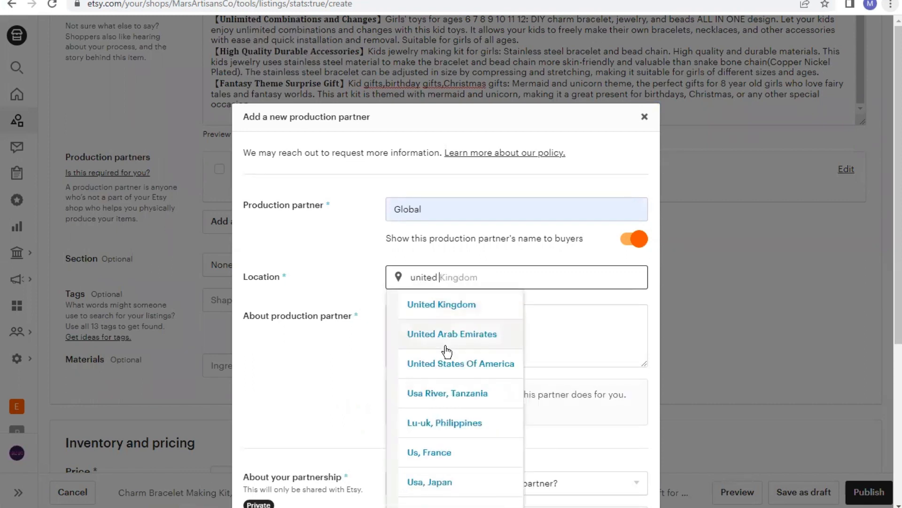
click(448, 359)
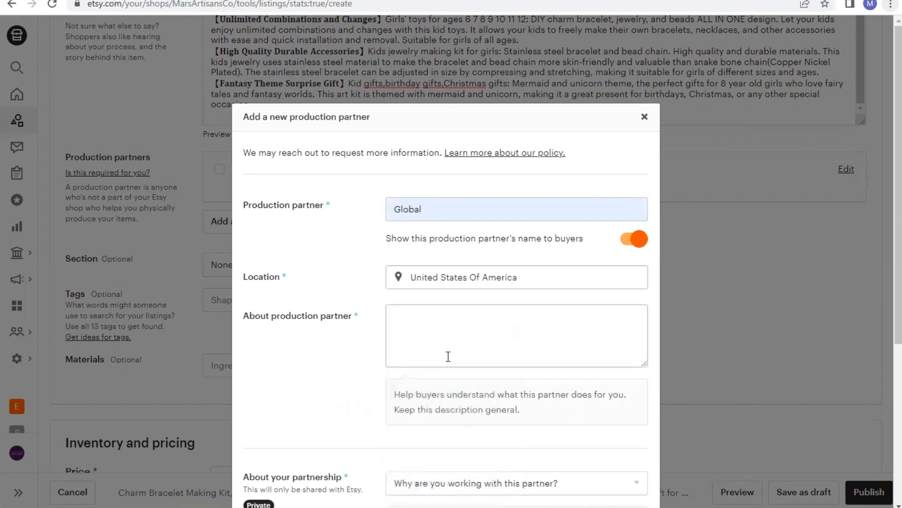
Answer the partnership questions: lacking technical ability or equipment, I design everything myself, and they create a finished product then I add branding and packaging
scroll(446, 329, down, 3)
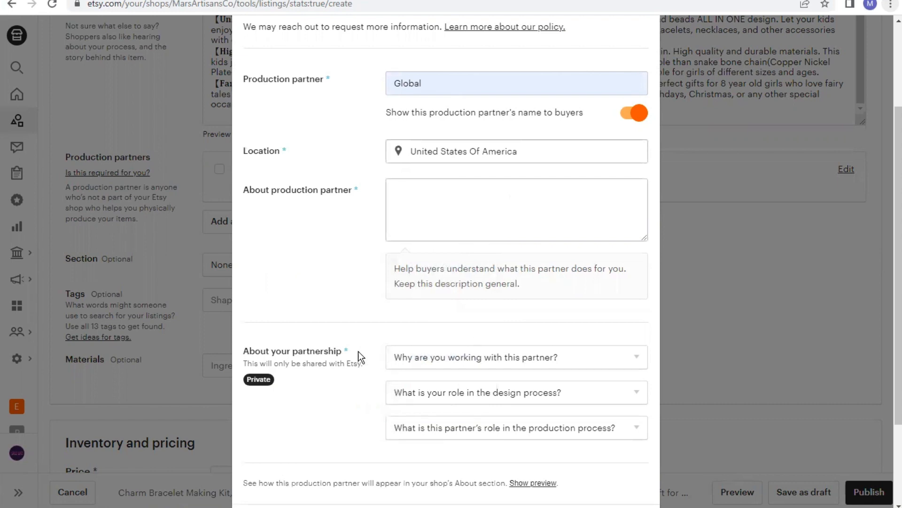
click(440, 357)
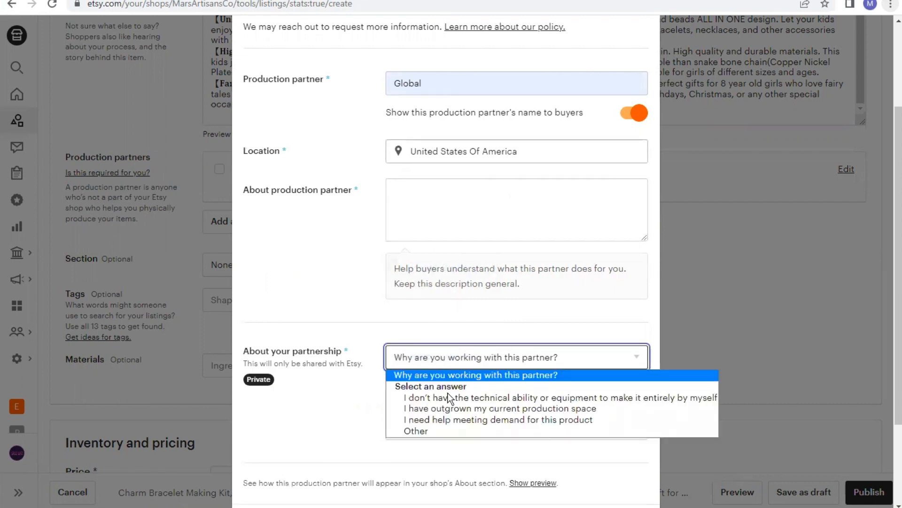
click(465, 397)
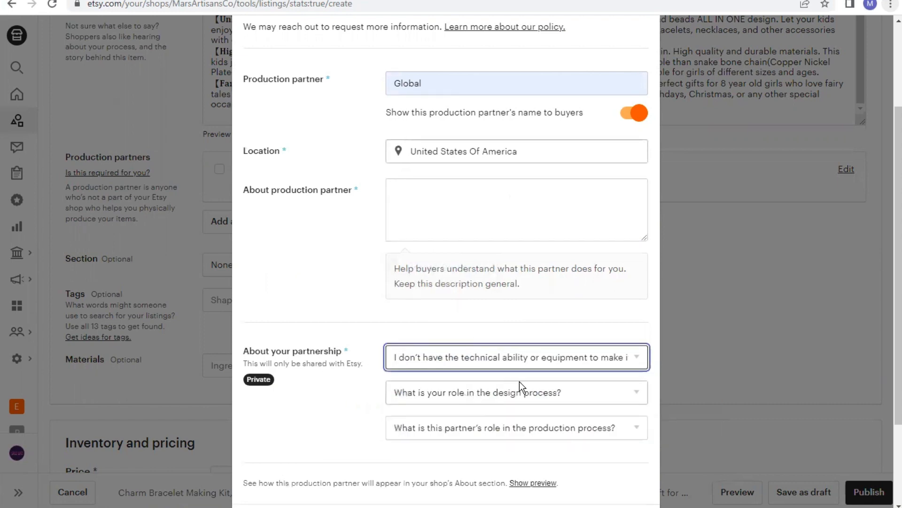
click(523, 396)
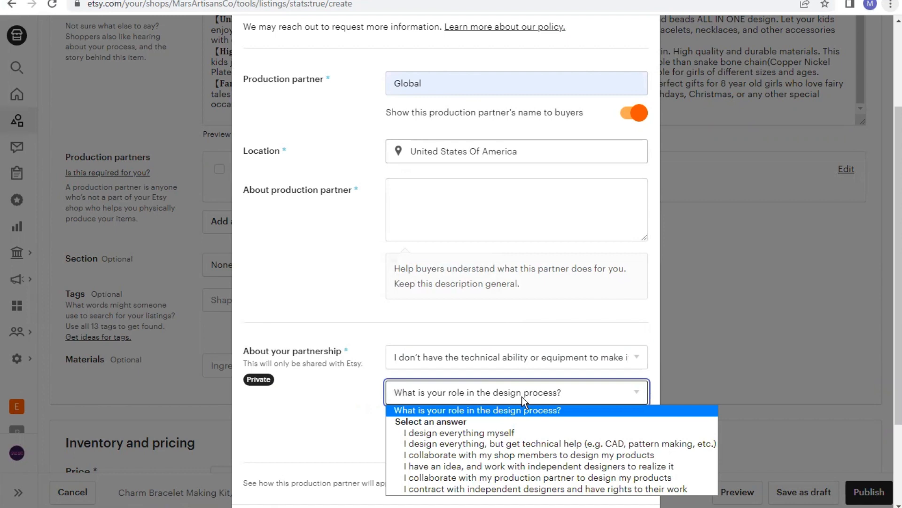
click(514, 430)
click(529, 427)
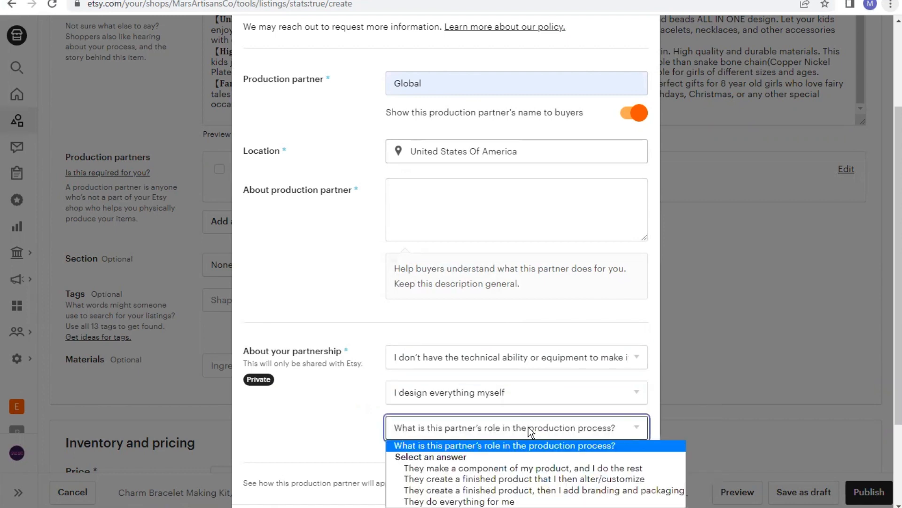
click(471, 492)
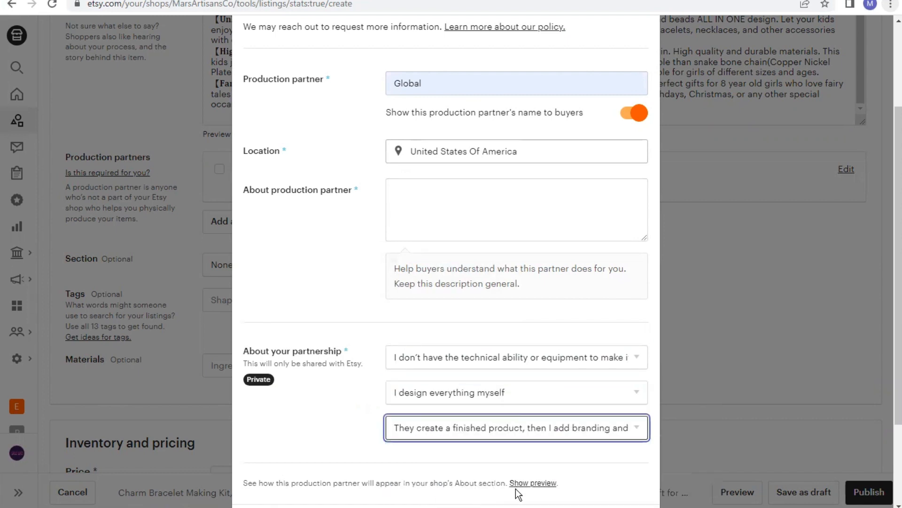
Save the new production partner
scroll(749, 307, down, 3)
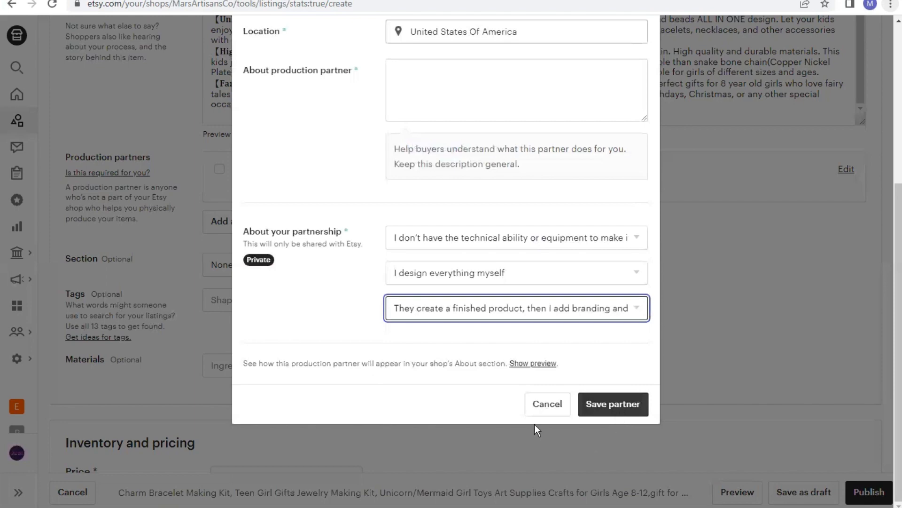
click(700, 397)
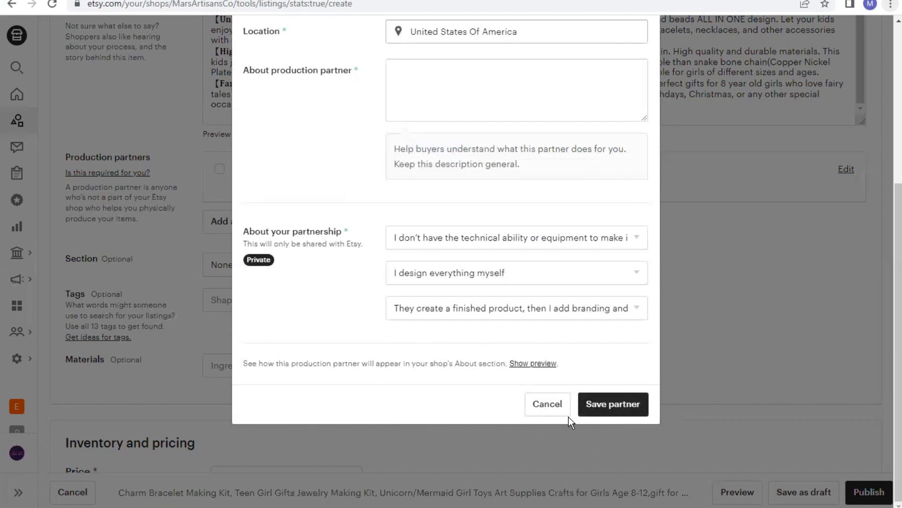
click(616, 404)
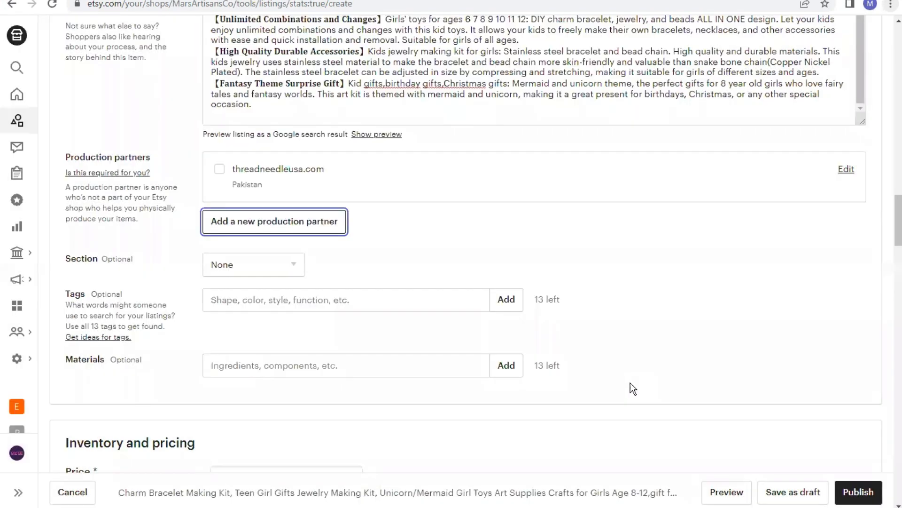
Look up the material in the Amazon product details and add crystal to the listing's materials
scroll(628, 384, down, 4)
click(248, 172)
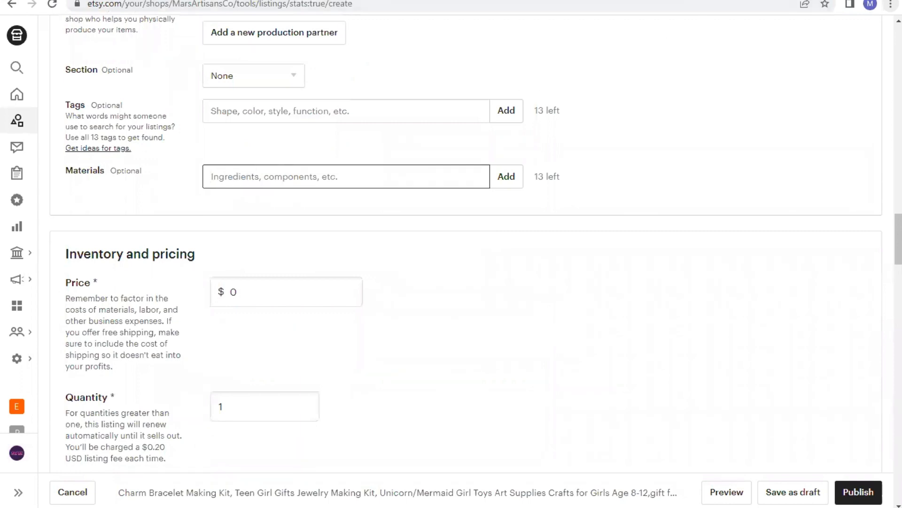
click(687, 1)
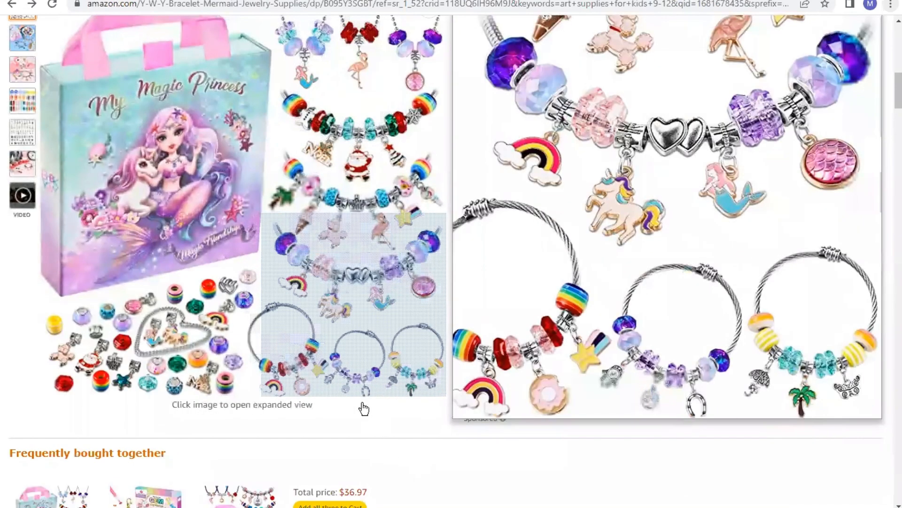
scroll(361, 395, down, 10)
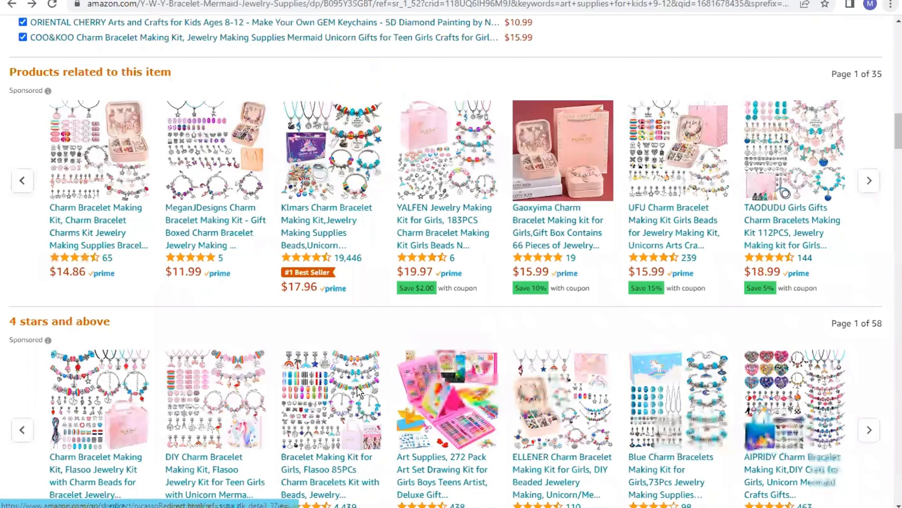
scroll(512, 312, down, 10)
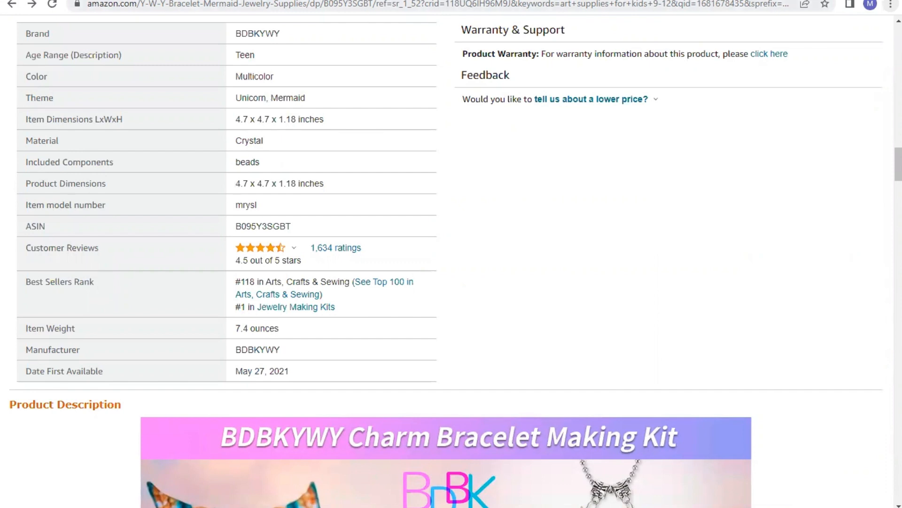
click(381, 1)
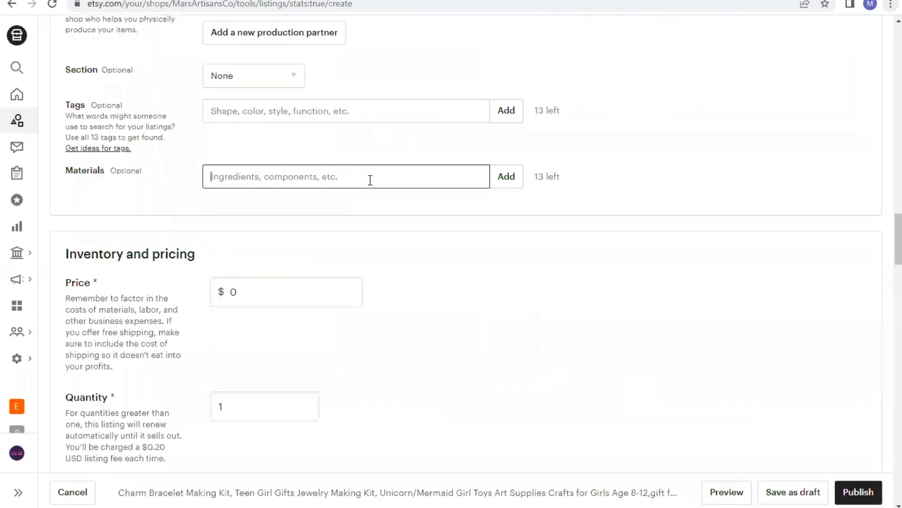
click(305, 181)
text(crystal)
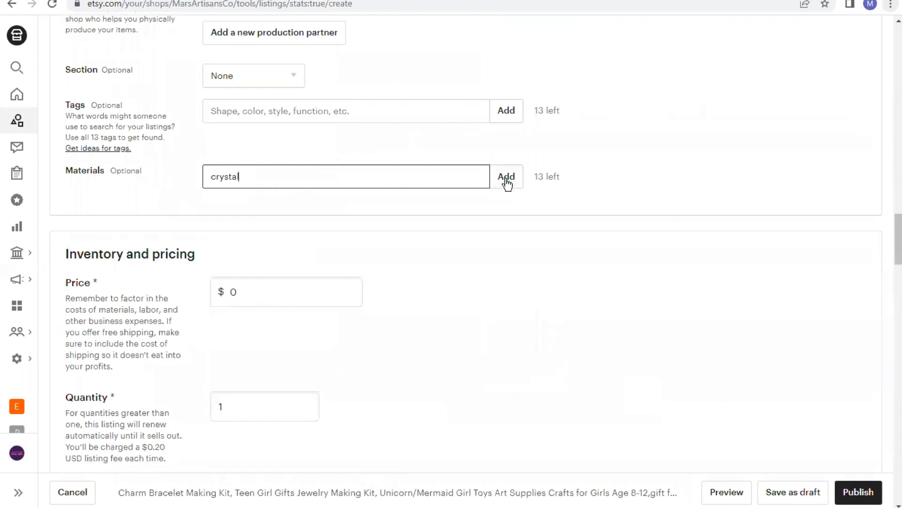
click(505, 178)
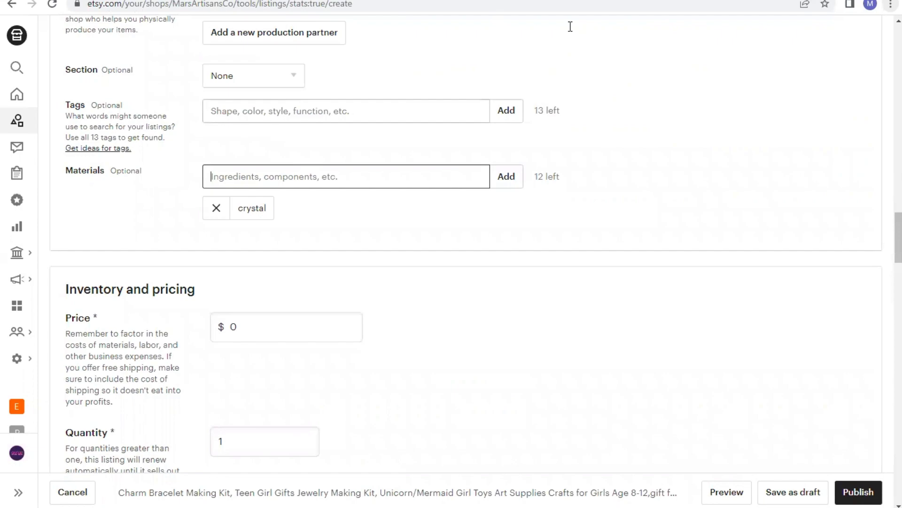
Switch to eRank and run its Keyword Tool search for charm bracelet
click(202, 1)
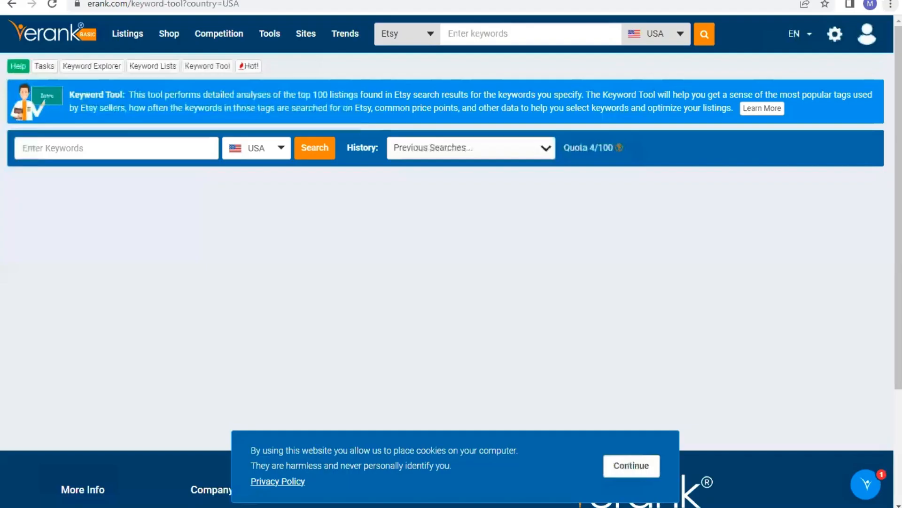
mouse_move(269, 42)
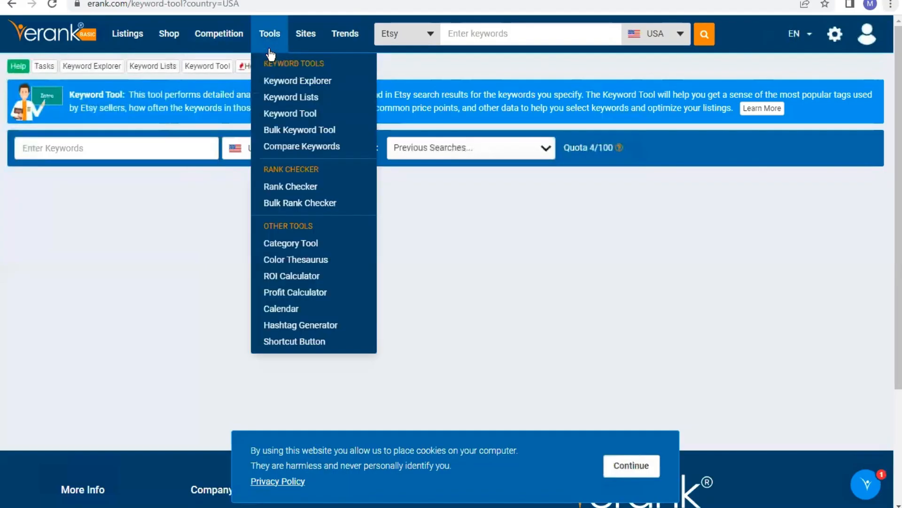
click(277, 114)
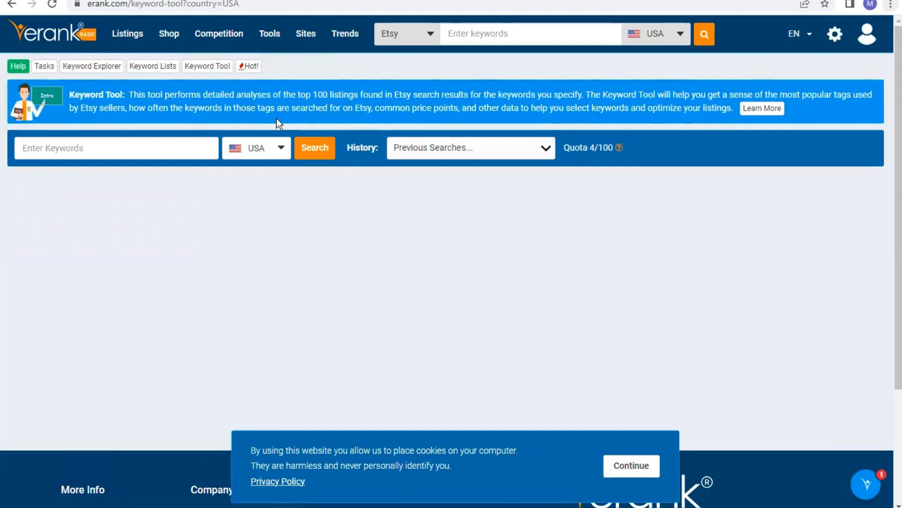
click(176, 147)
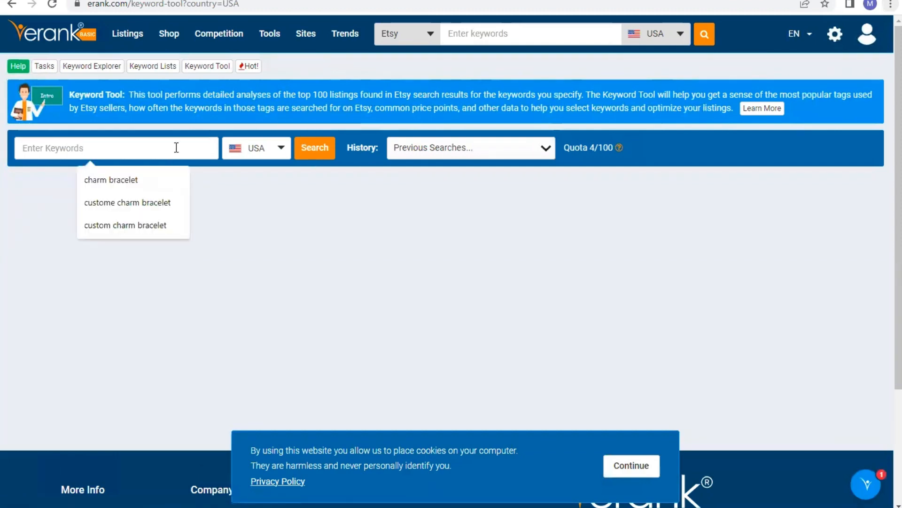
click(159, 178)
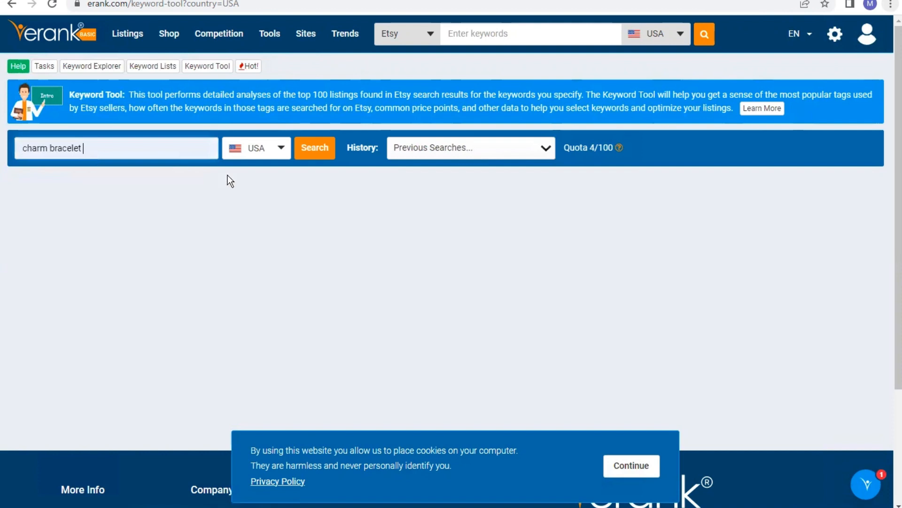
click(317, 151)
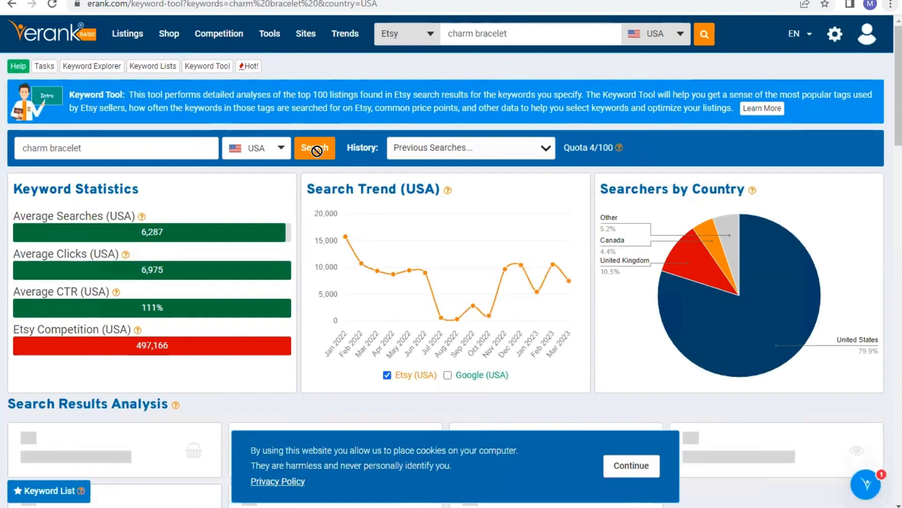
Examine the charm bracelet keyword statistics, search results analysis and most popular tags
scroll(174, 180, down, 1)
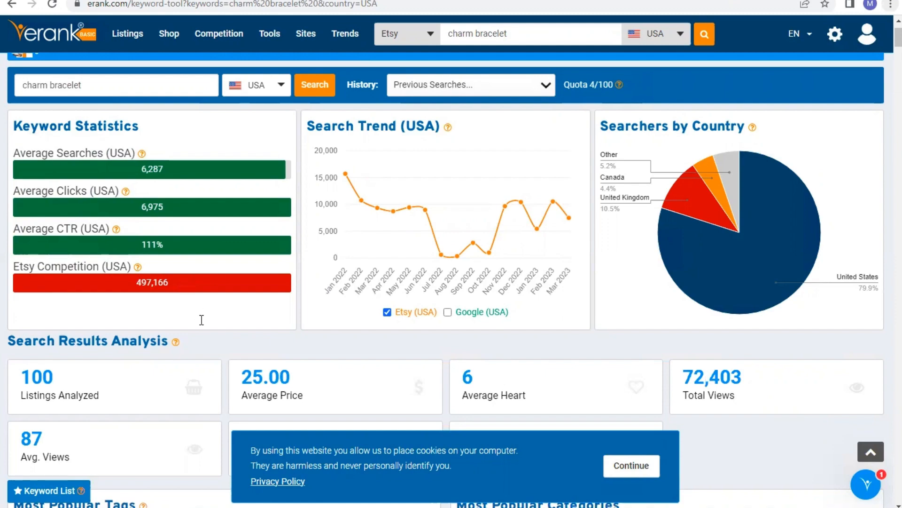
scroll(198, 329, down, 5)
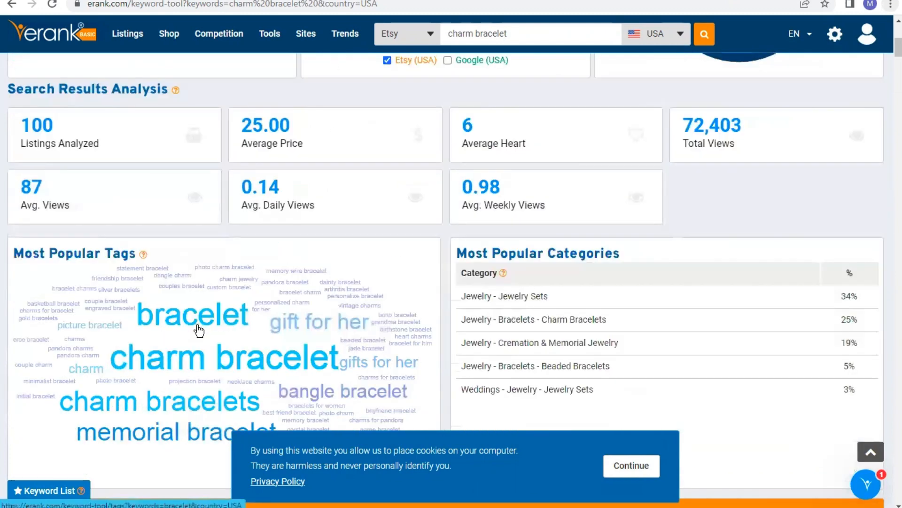
scroll(198, 328, up, 4)
scroll(192, 341, up, 1)
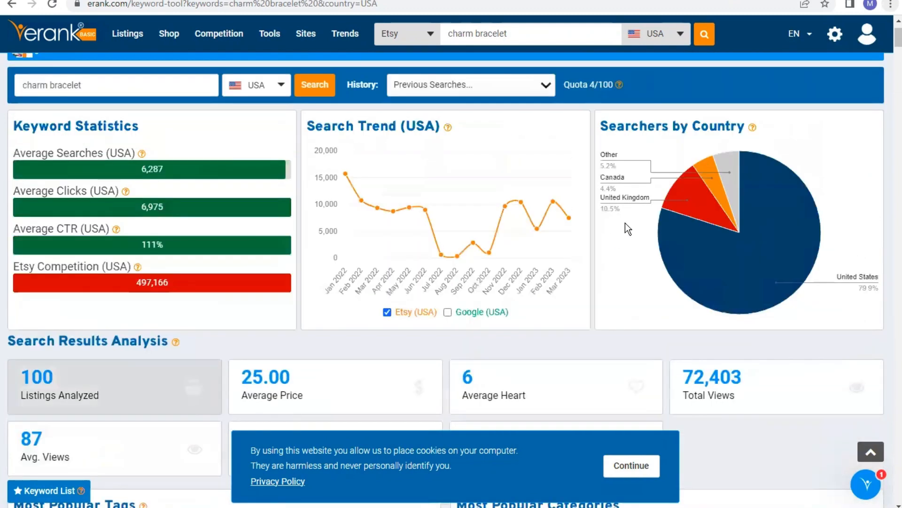
mouse_move(771, 172)
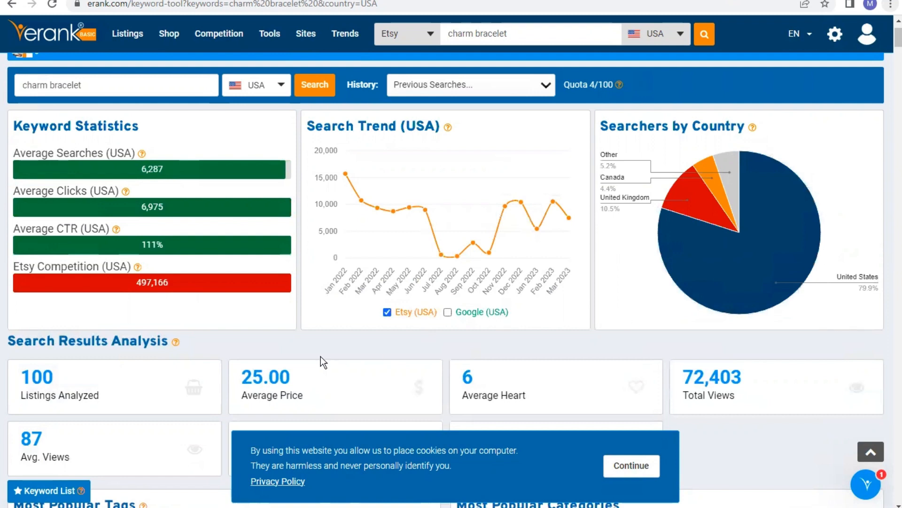
scroll(320, 356, down, 5)
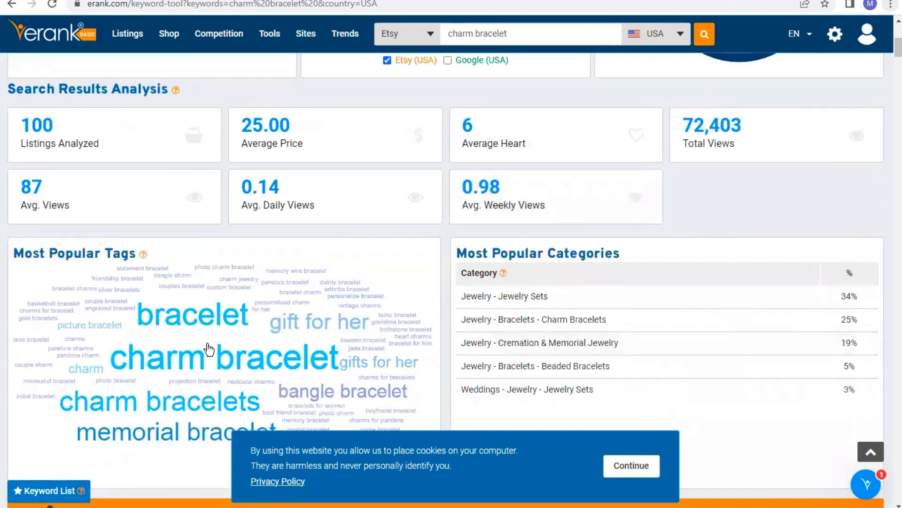
scroll(211, 352, down, 1)
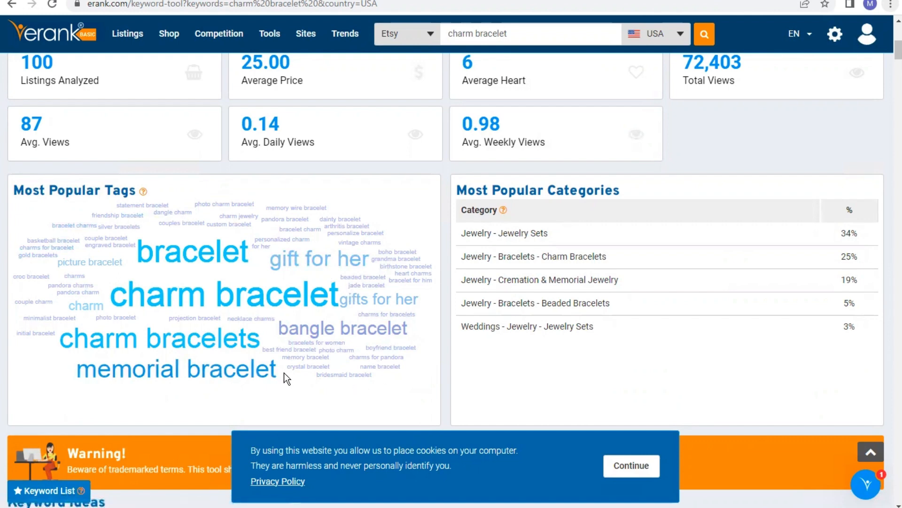
drag(159, 371, 295, 397)
click(276, 325)
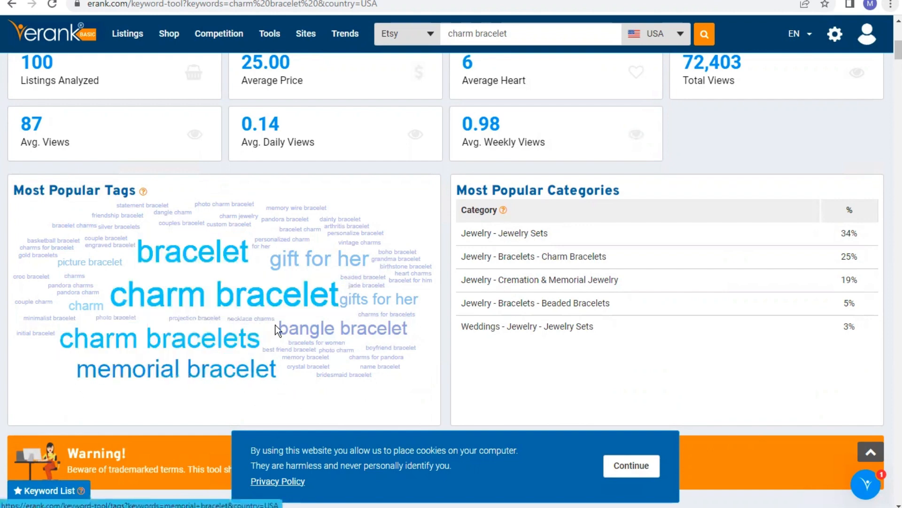
Search eRank for the keyword memorial bracelet and review its related searches
click(516, 33)
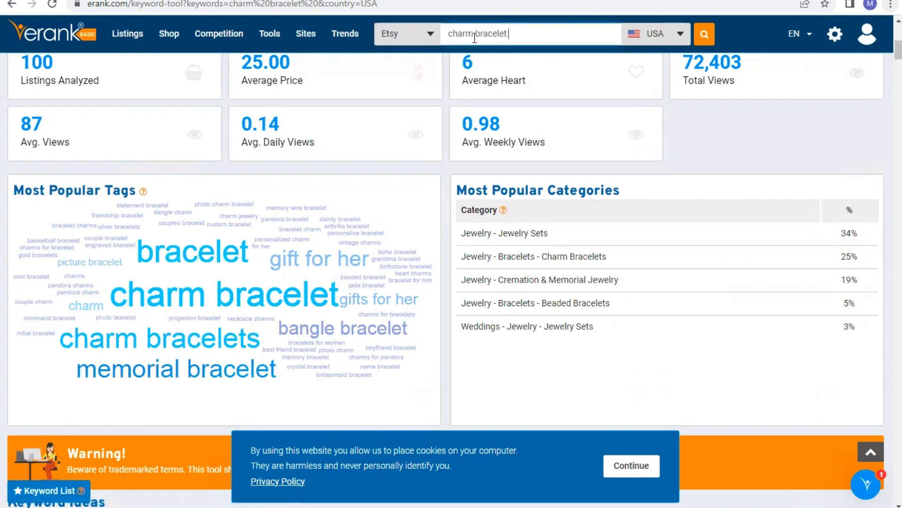
click(475, 38)
key(BackSpace)
key(BackSpace)
key(BackSpace)
key(BackSpace)
key(BackSpace)
key(BackSpace)
text(memorial)
key(Return)
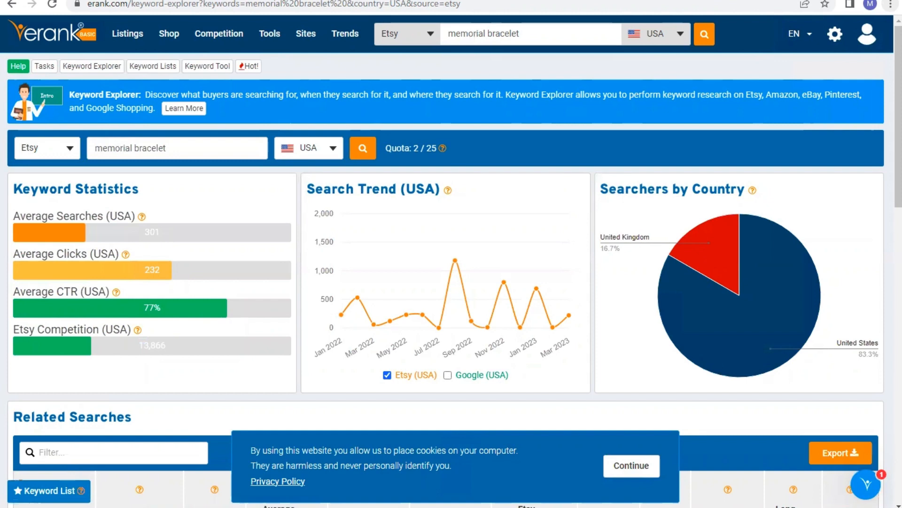
scroll(242, 312, down, 7)
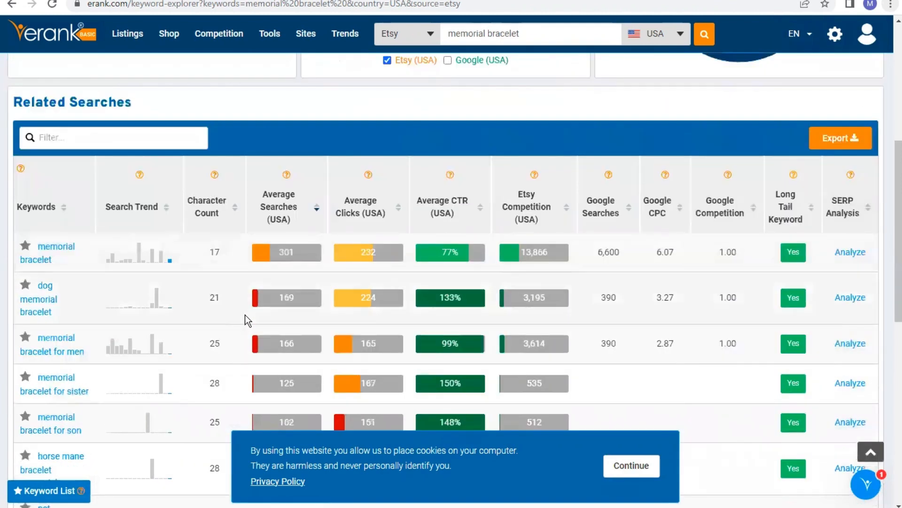
scroll(244, 314, down, 3)
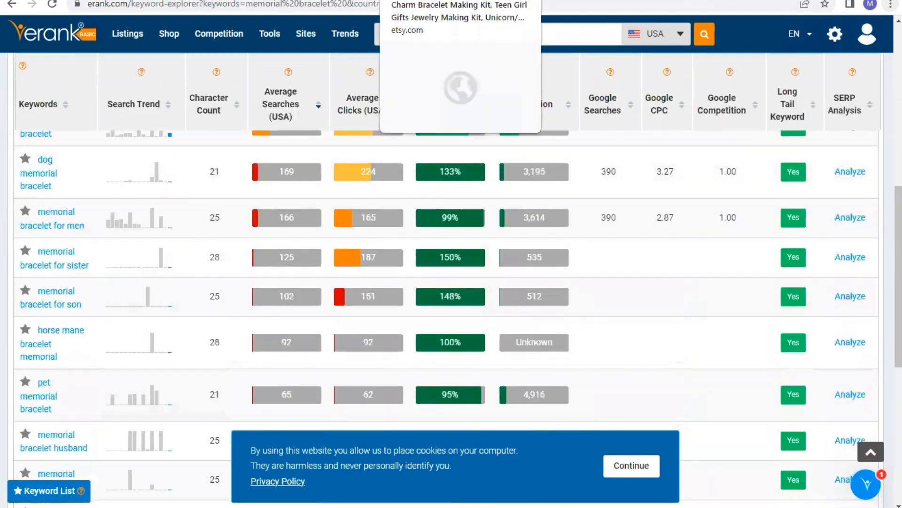
Return to the Etsy listing form and add the tags charm bracelet and memorial bracelet
click(423, 1)
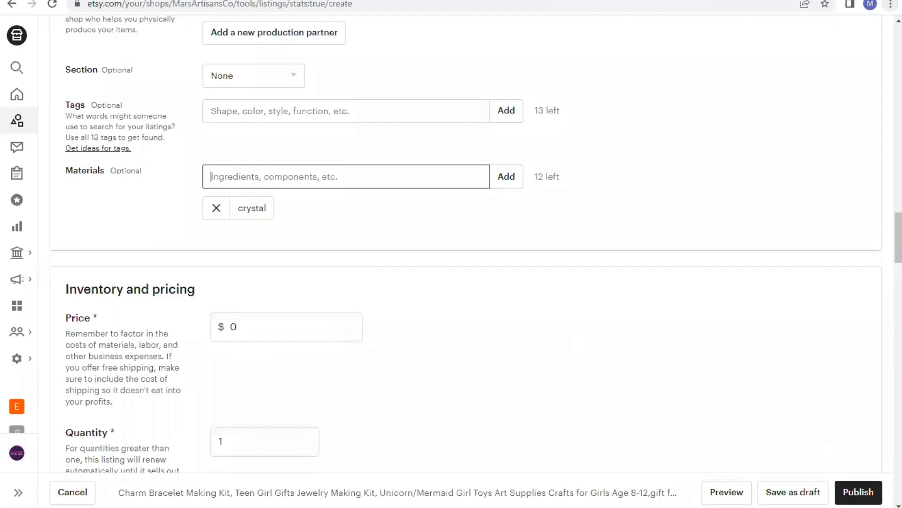
click(392, 109)
text(c)
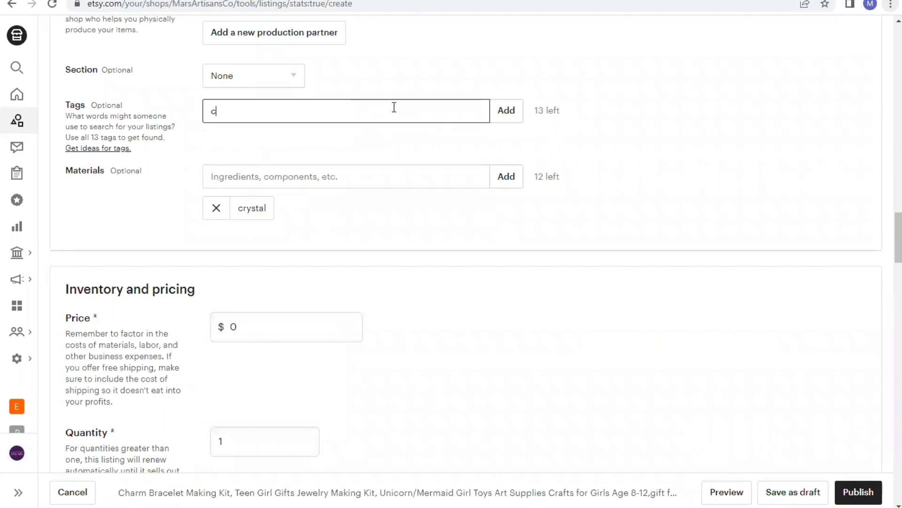
text(harm bracelet)
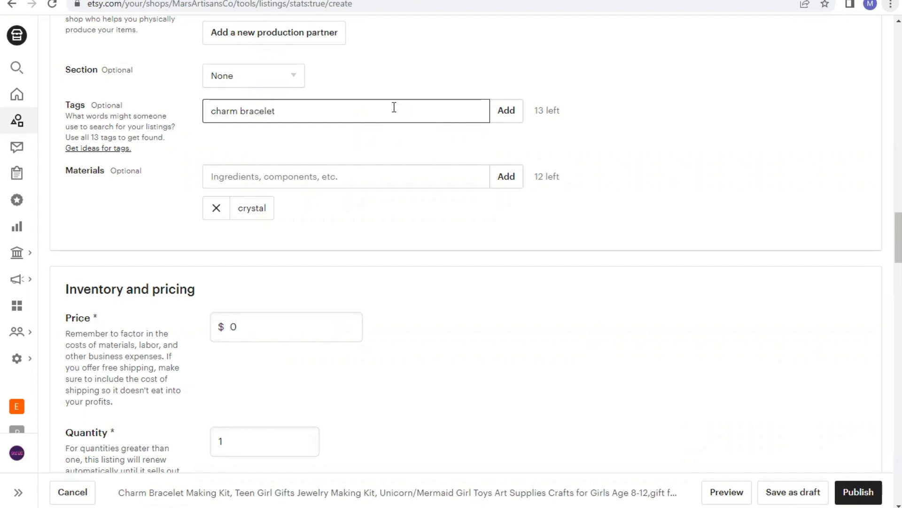
click(501, 111)
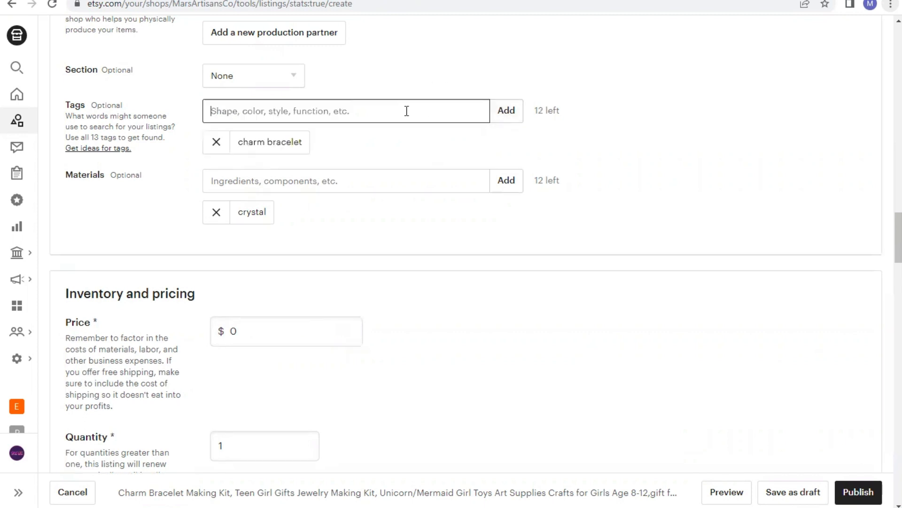
text(mem)
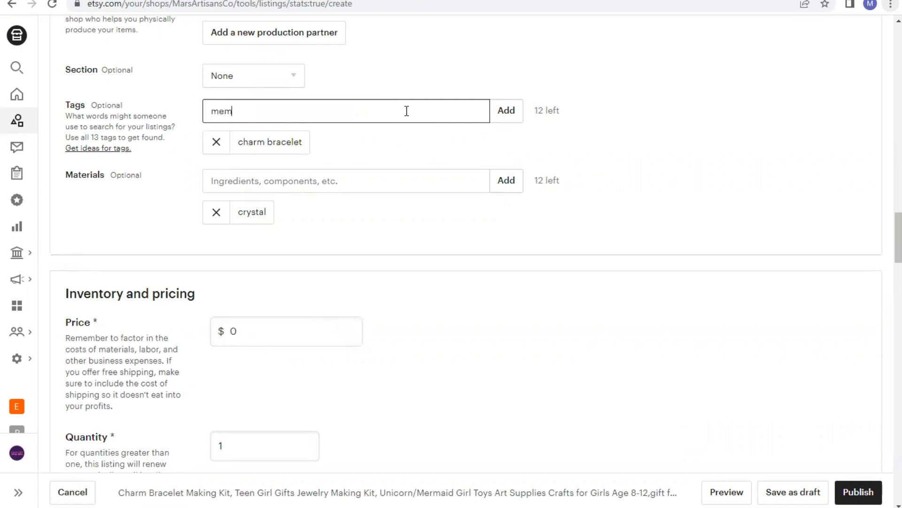
text(orial bracelet)
click(518, 111)
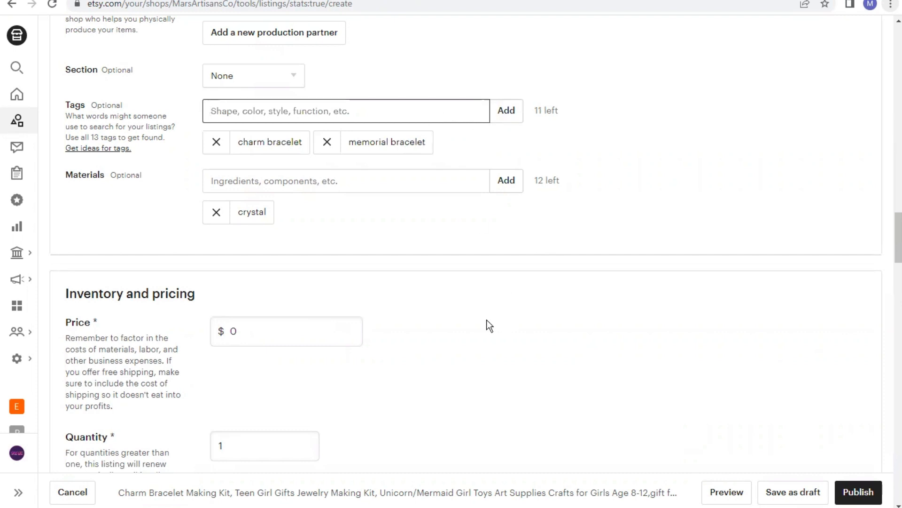
Check the Amazon product page, then set the listing price to $34.99 and the quantity to 5
scroll(489, 325, down, 2)
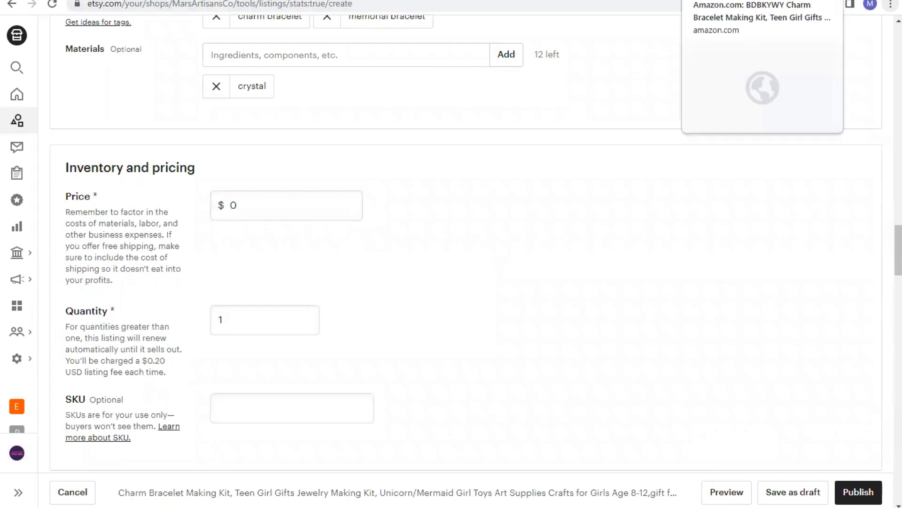
click(709, 0)
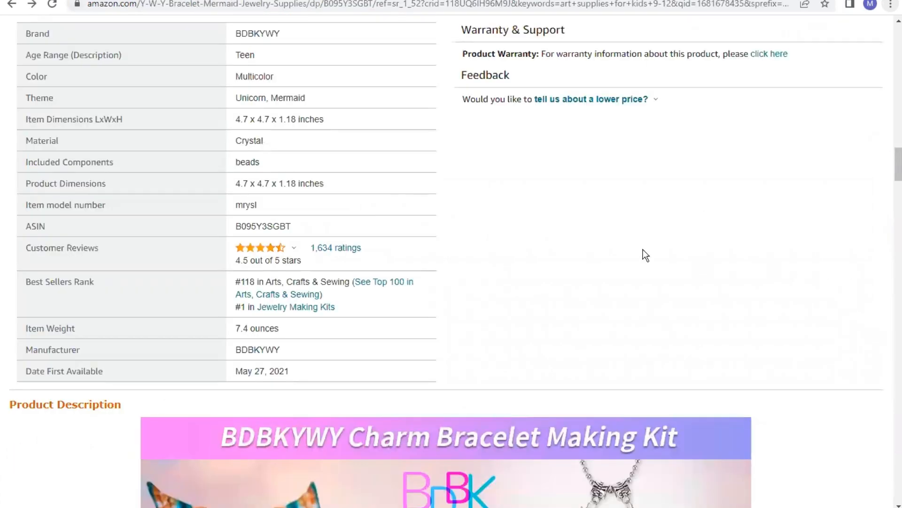
scroll(626, 248, up, 5)
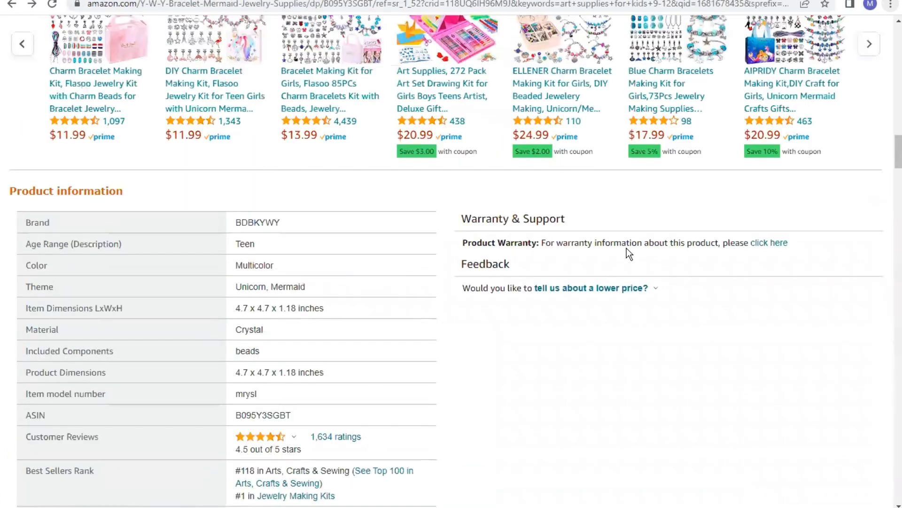
scroll(630, 253, up, 5)
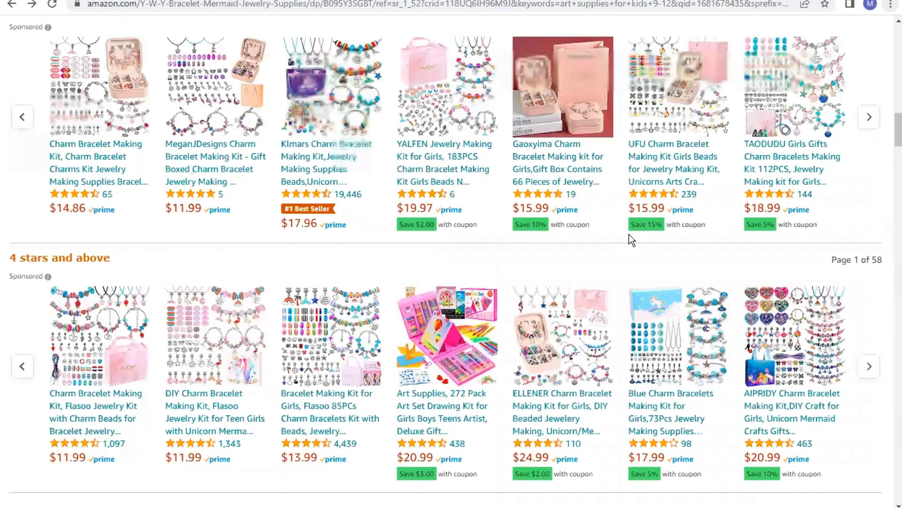
scroll(526, 300, up, 15)
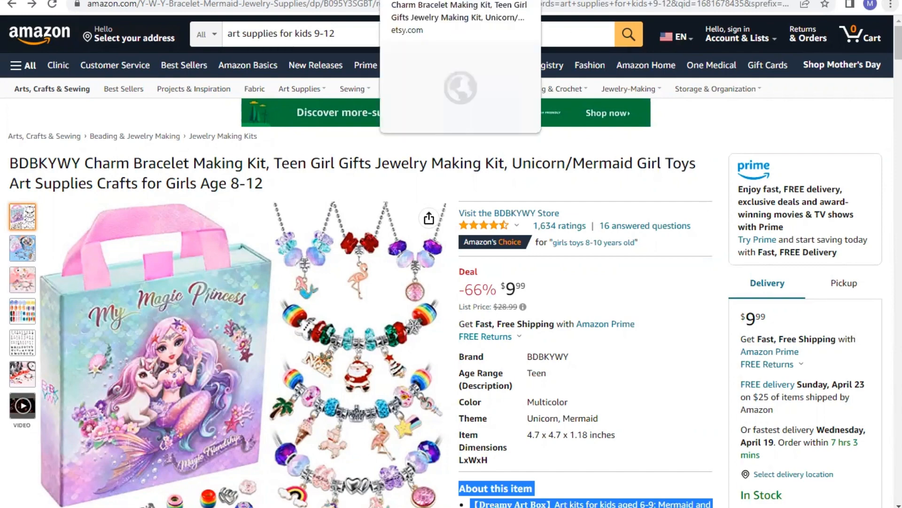
click(418, 0)
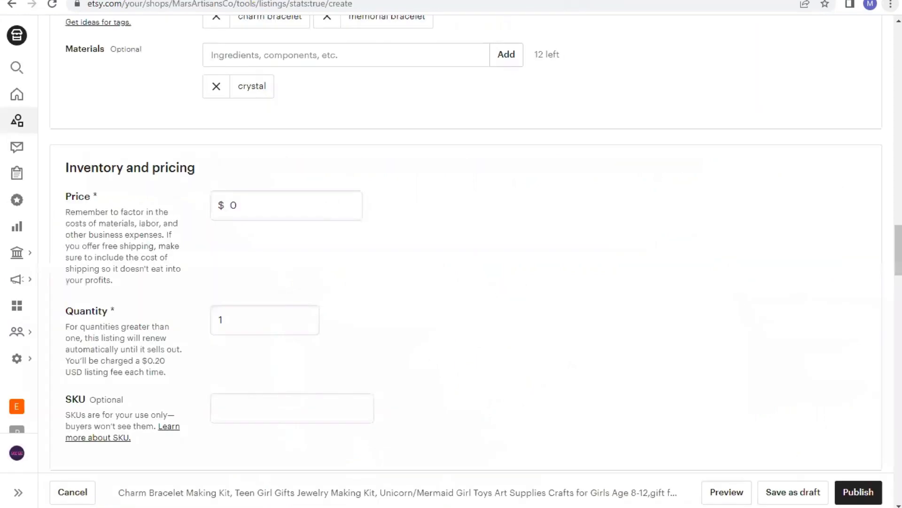
click(318, 202)
text(3)
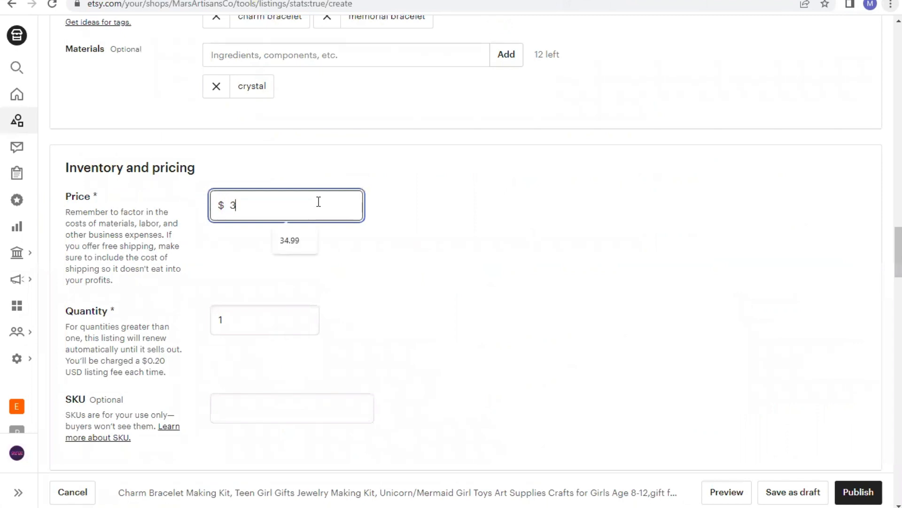
text(4.99)
click(258, 317)
text(5)
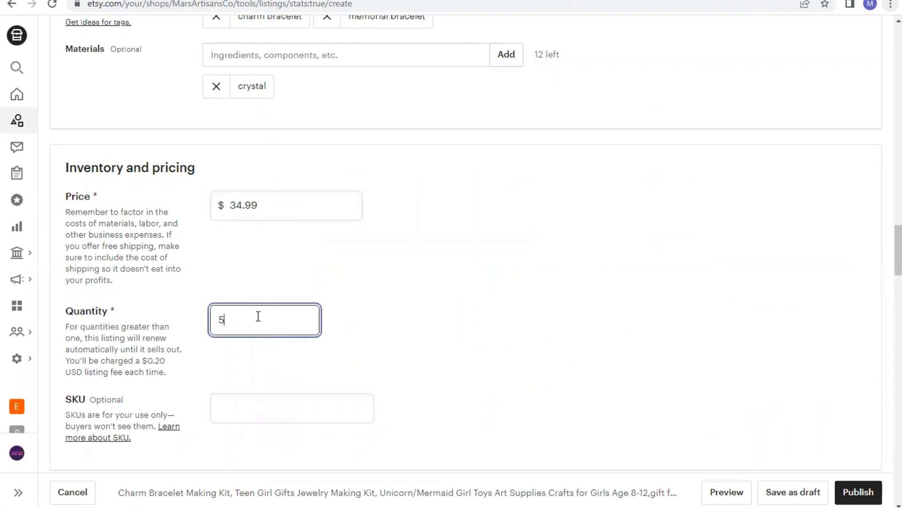
click(348, 363)
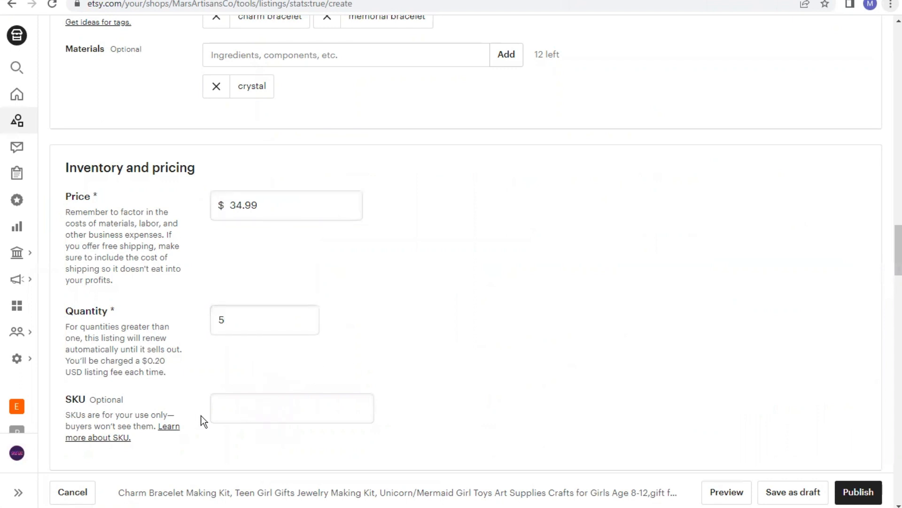
Copy the product's ASIN from the Amazon product information and enter the SKU as AMZ-B095Y3SGBT
scroll(193, 418, down, 3)
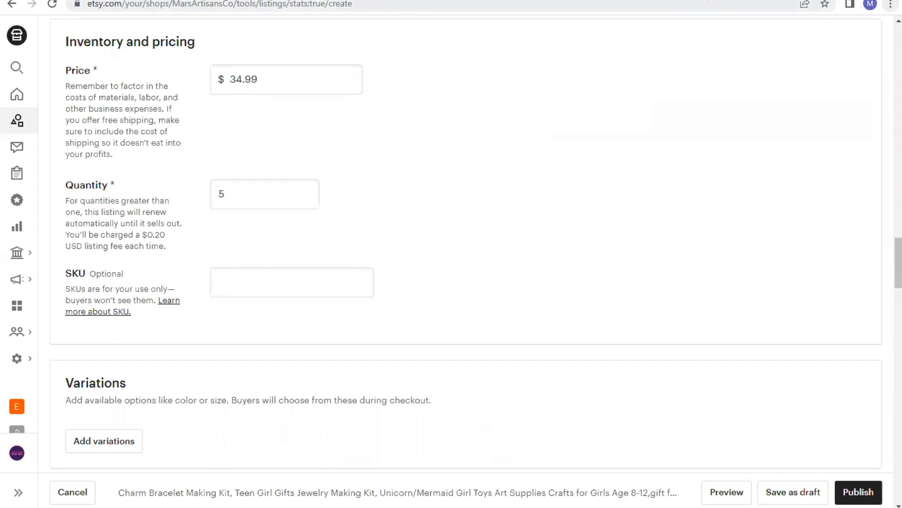
click(696, 0)
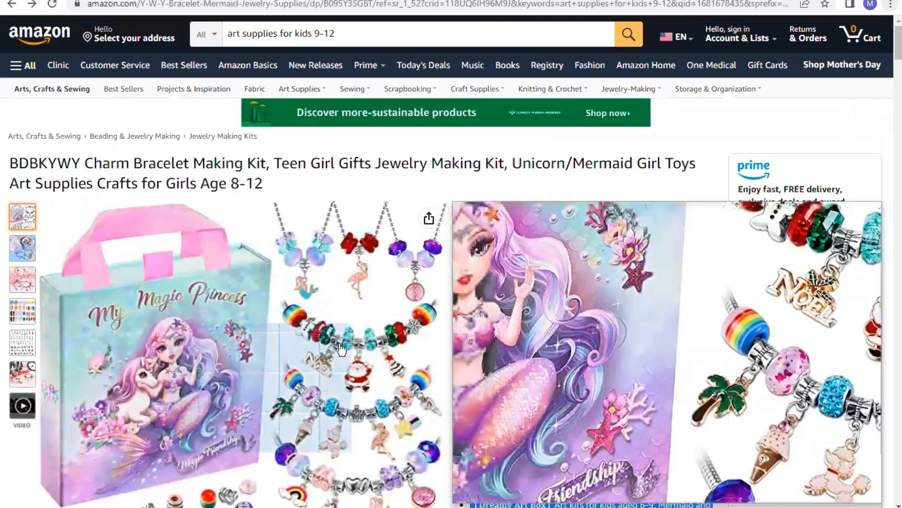
scroll(404, 427, down, 3)
scroll(405, 428, down, 20)
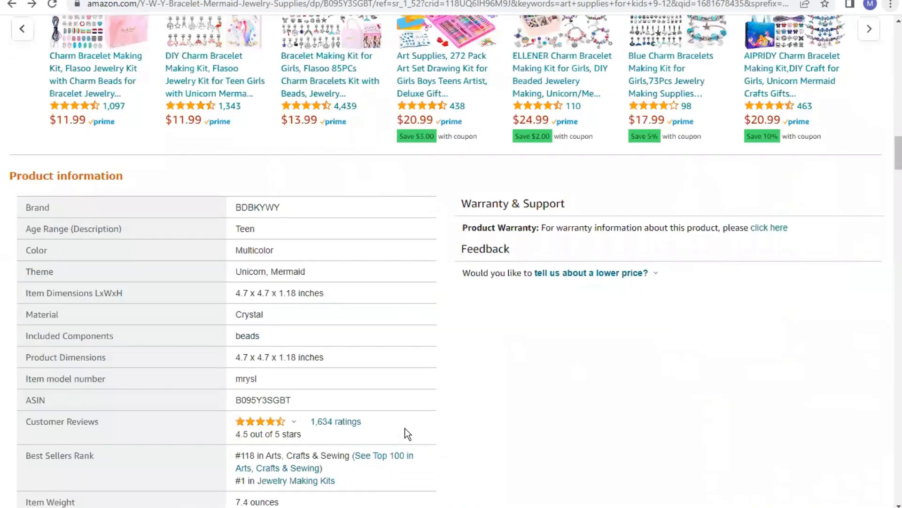
scroll(407, 434, down, 3)
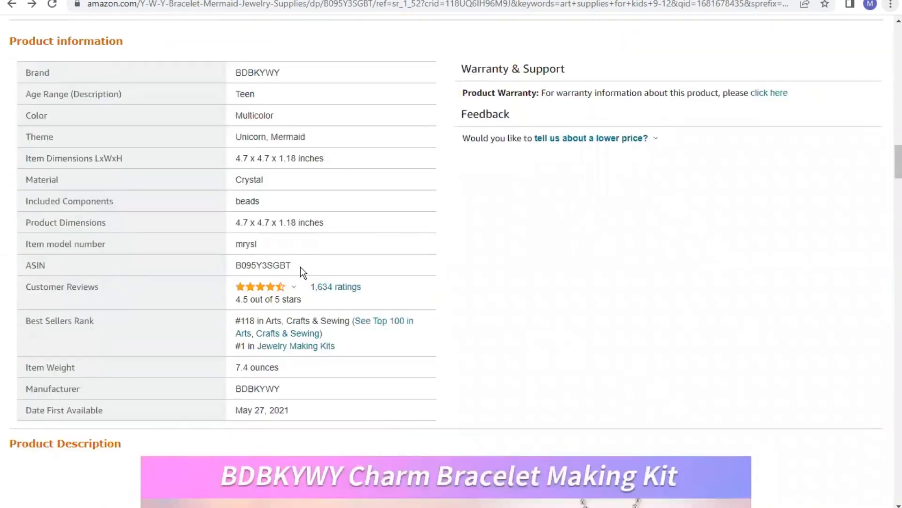
drag(292, 266, 238, 266)
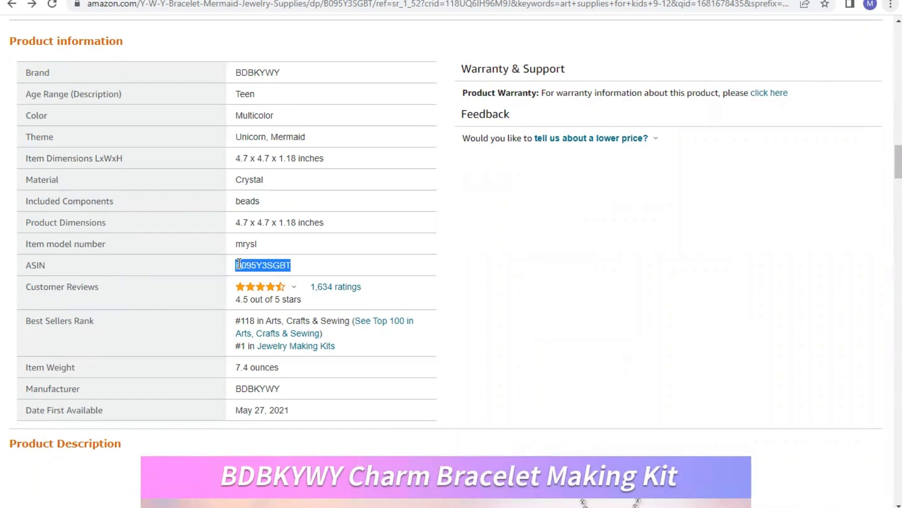
right_click(239, 264)
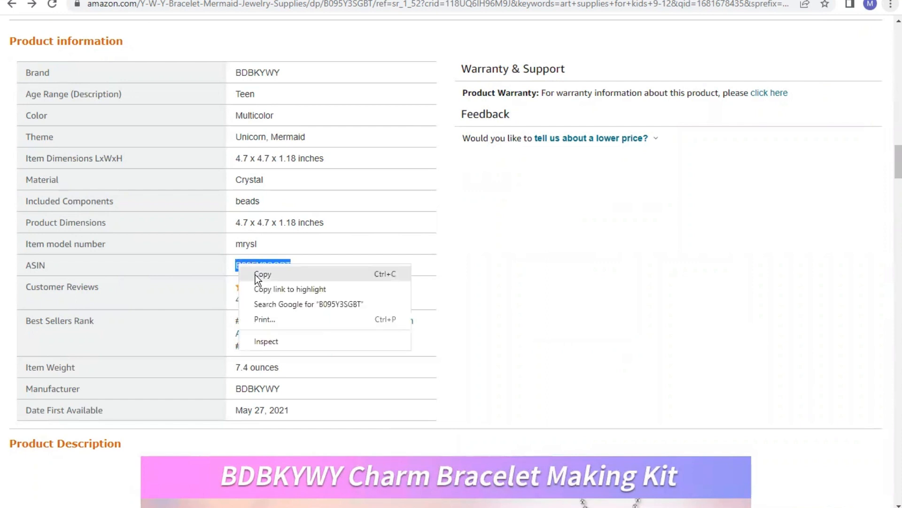
click(258, 275)
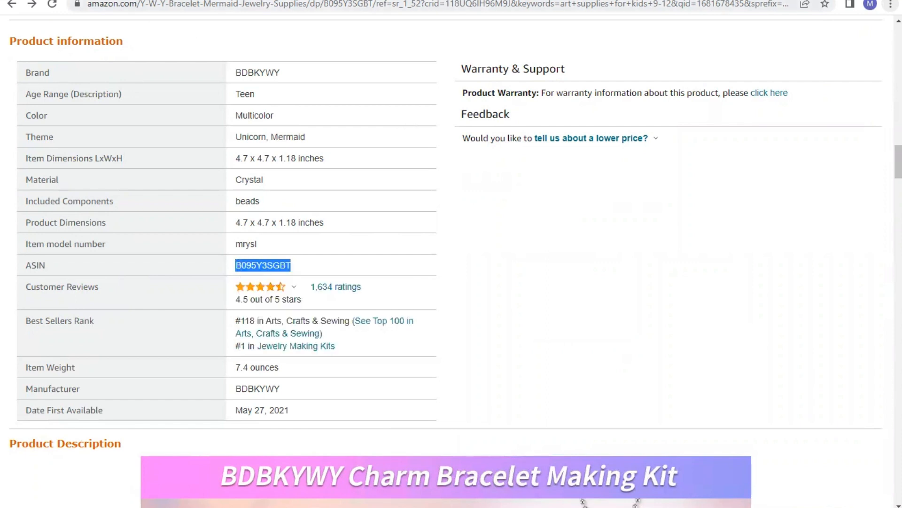
click(397, 1)
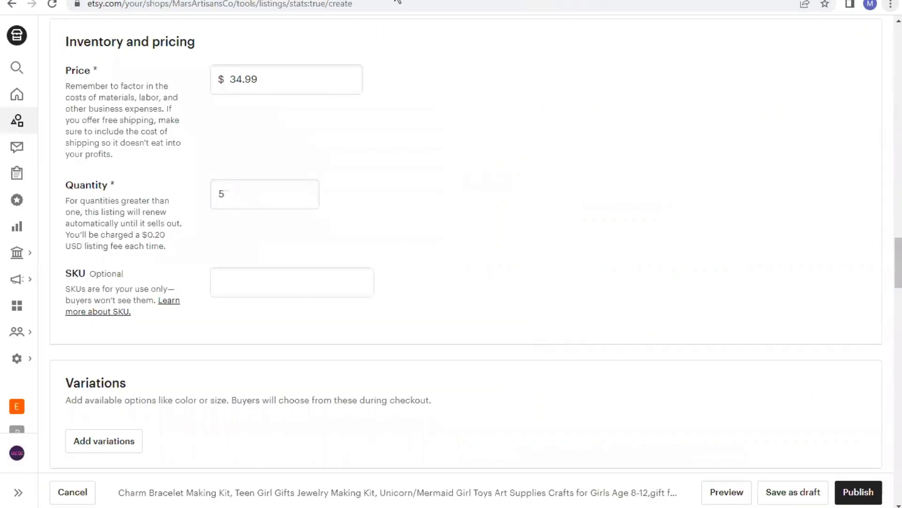
click(244, 282)
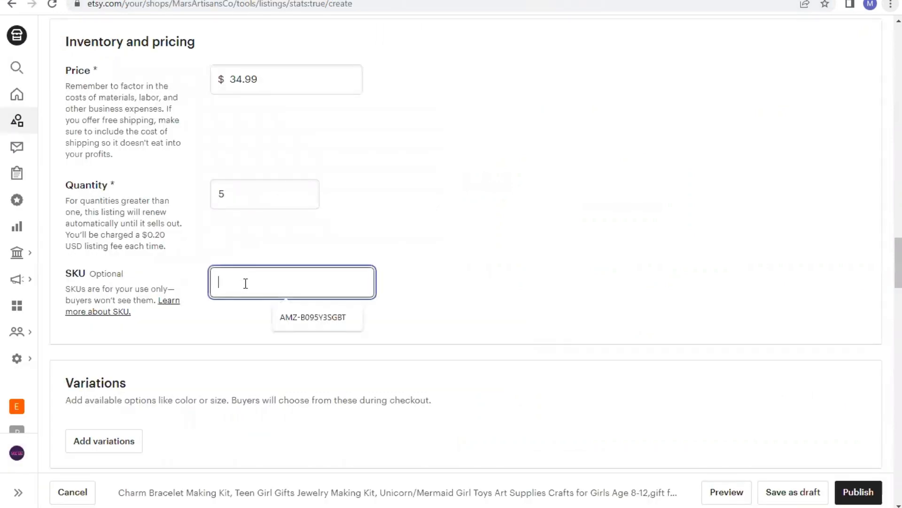
text(AMZ-)
key(ctrl+v)
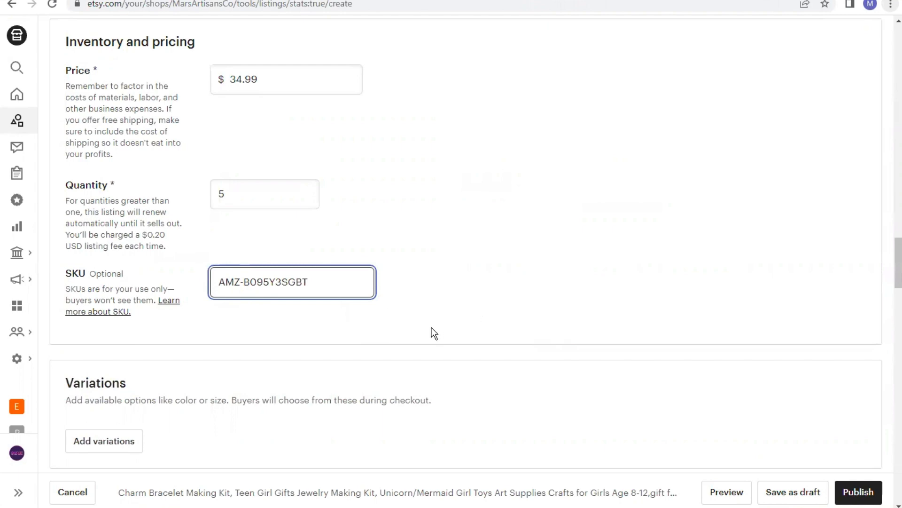
Review the shipping options, returns and exchanges policy and marketing sections of the listing form
scroll(432, 329, down, 3)
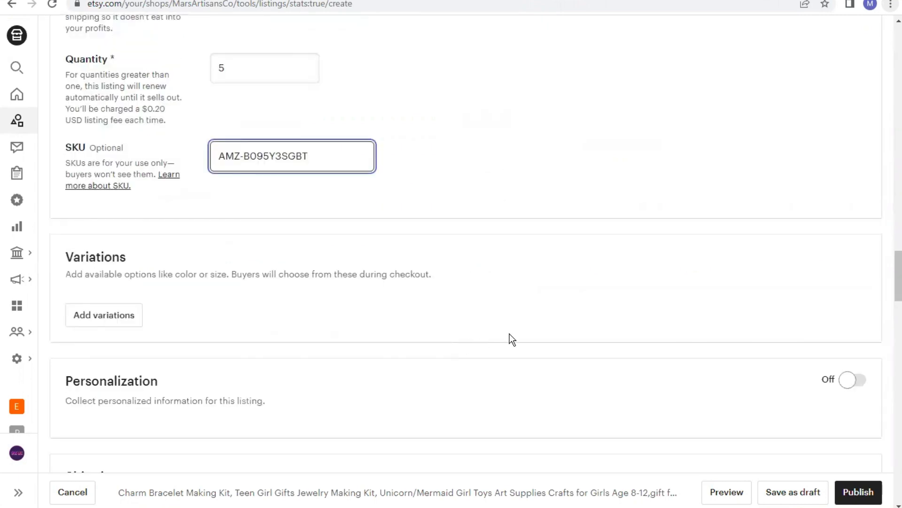
scroll(499, 329, down, 3)
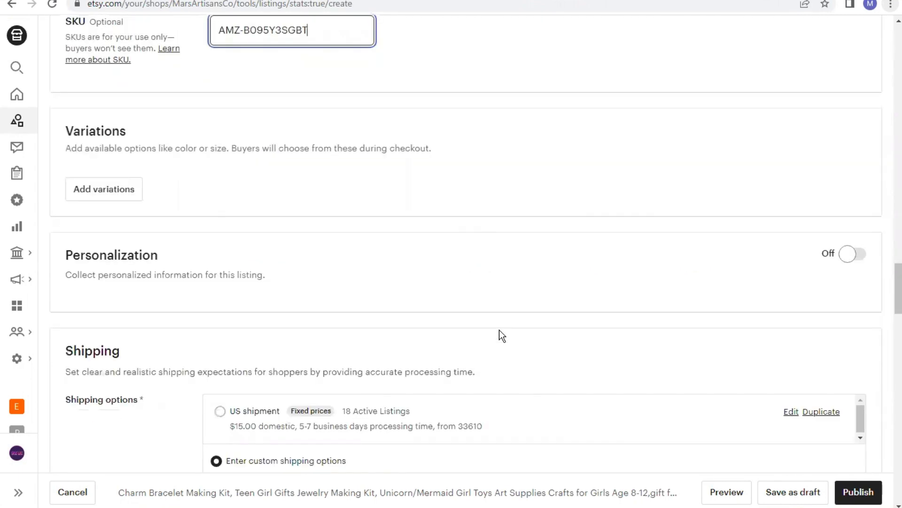
scroll(499, 330, down, 3)
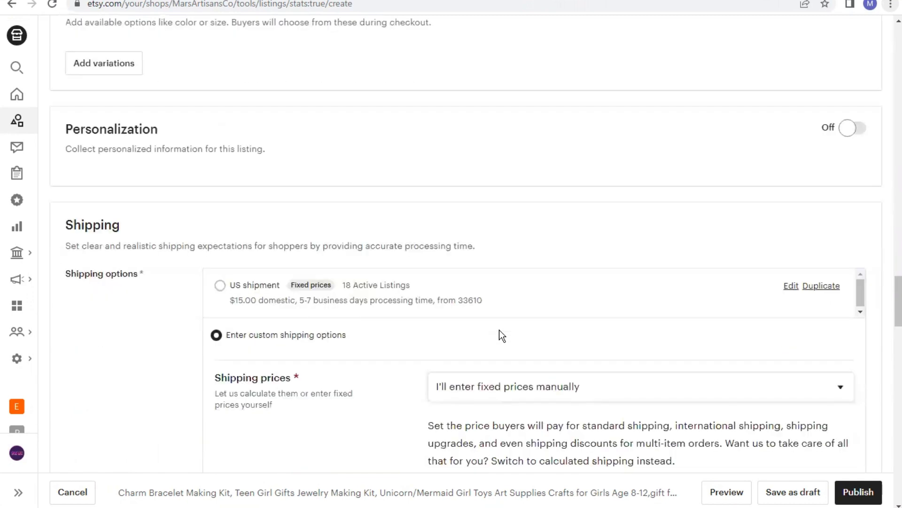
scroll(489, 333, down, 3)
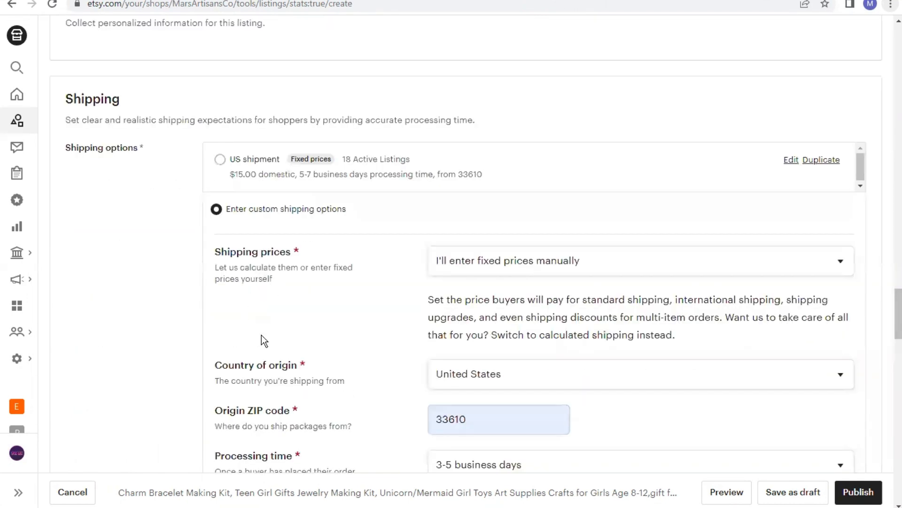
scroll(423, 328, down, 2)
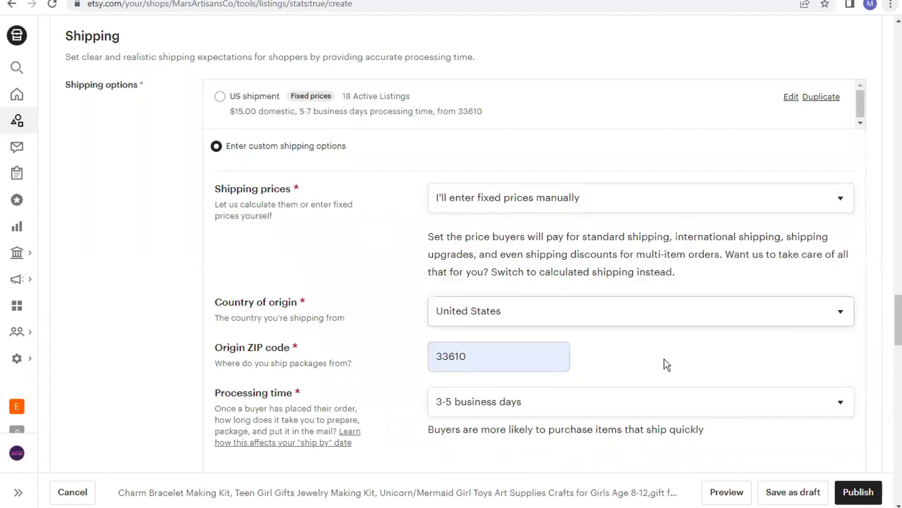
scroll(665, 361, down, 3)
scroll(666, 362, down, 7)
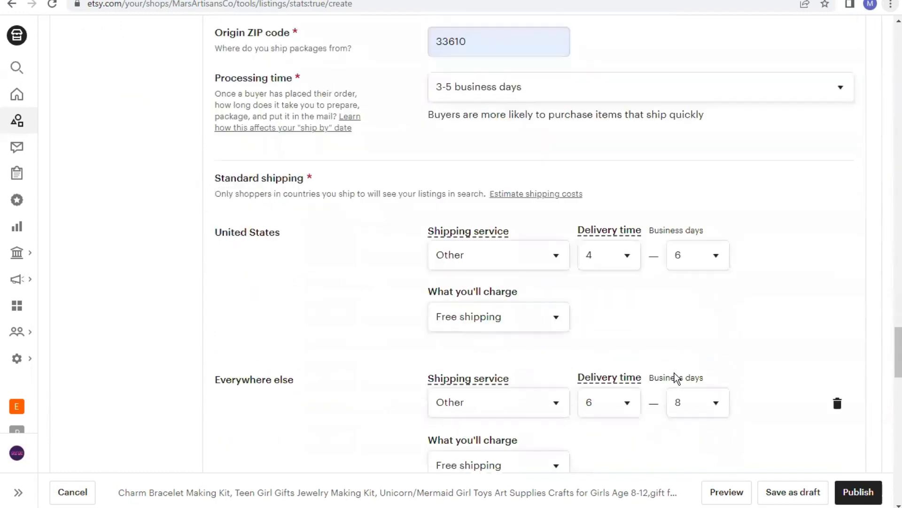
scroll(675, 381, down, 4)
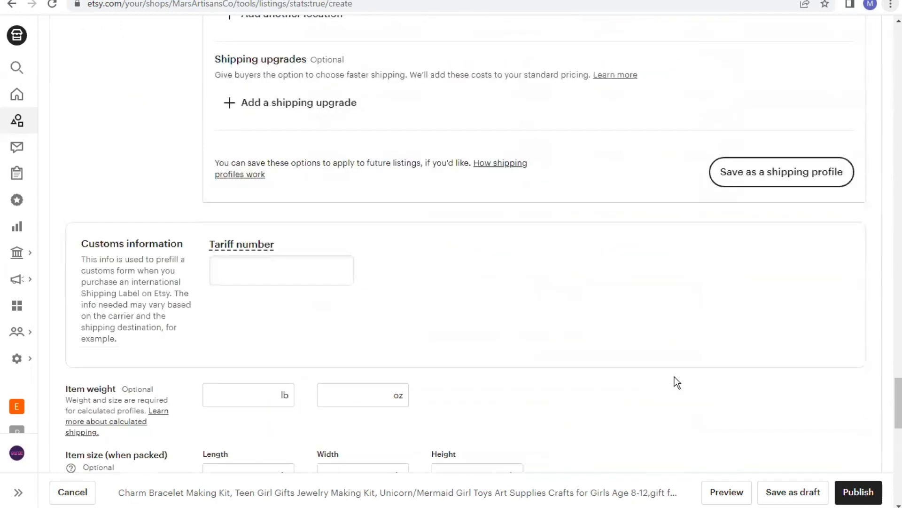
scroll(674, 381, down, 3)
scroll(672, 376, down, 3)
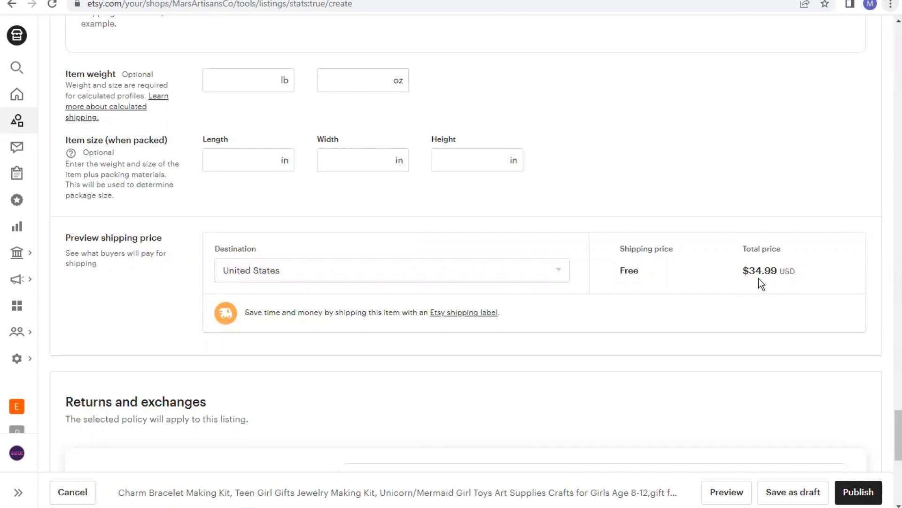
scroll(719, 307, down, 2)
scroll(724, 324, down, 1)
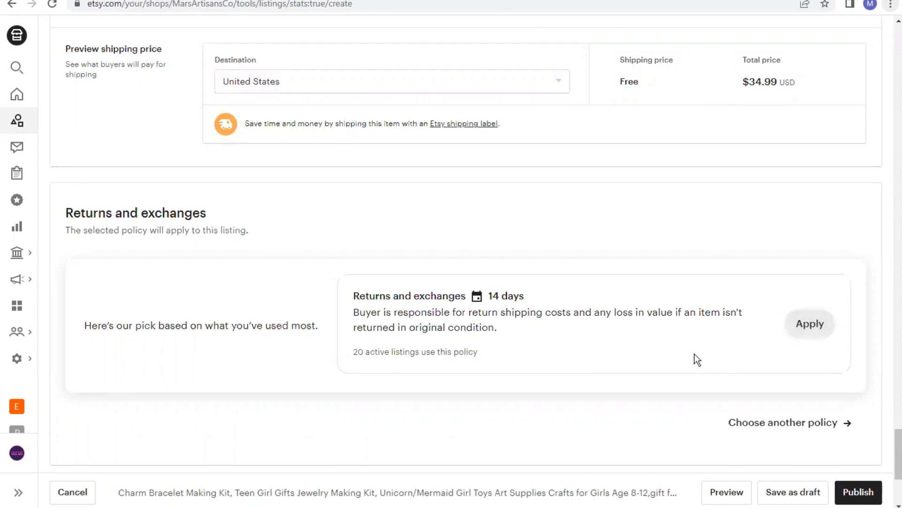
scroll(697, 360, down, 3)
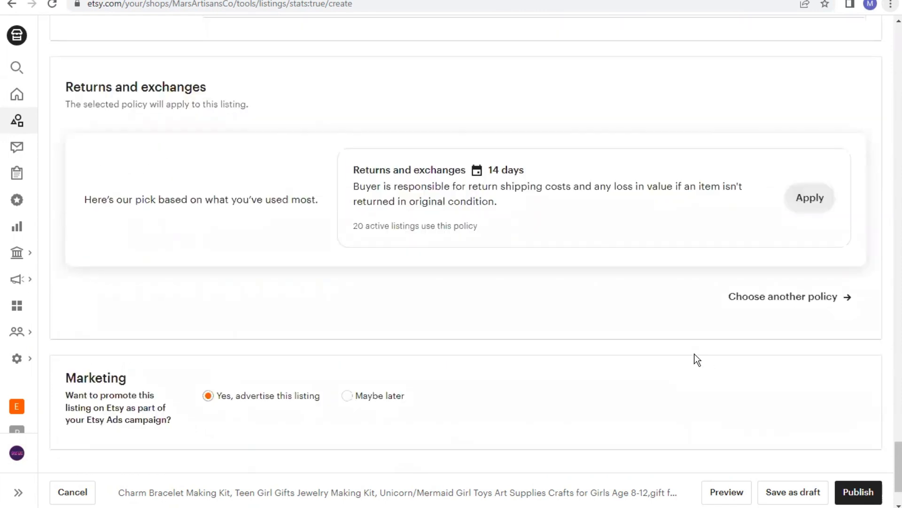
Open a preview of the new listing from the bottom of the listing form
scroll(696, 359, down, 1)
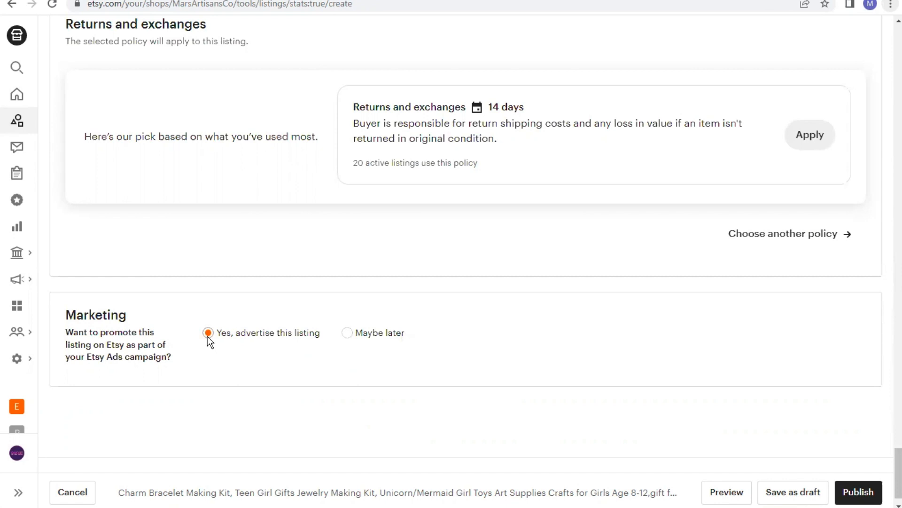
scroll(336, 394, down, 1)
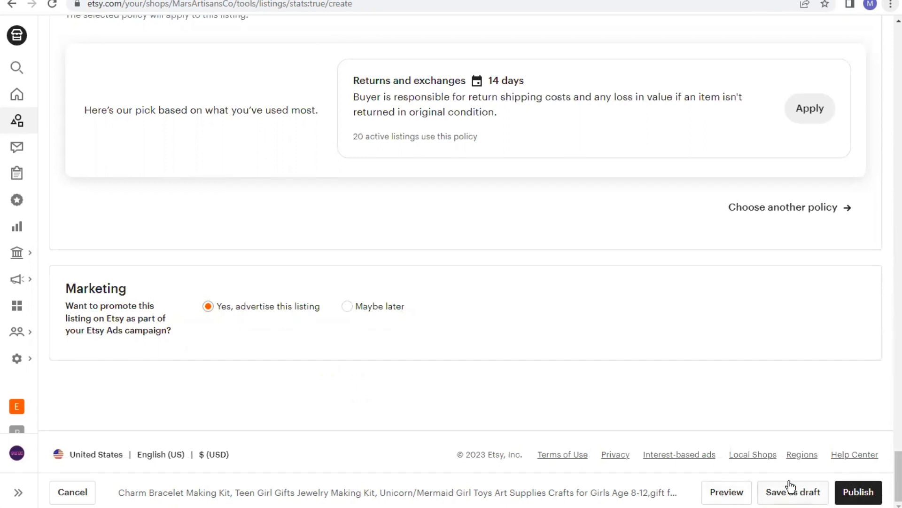
click(731, 494)
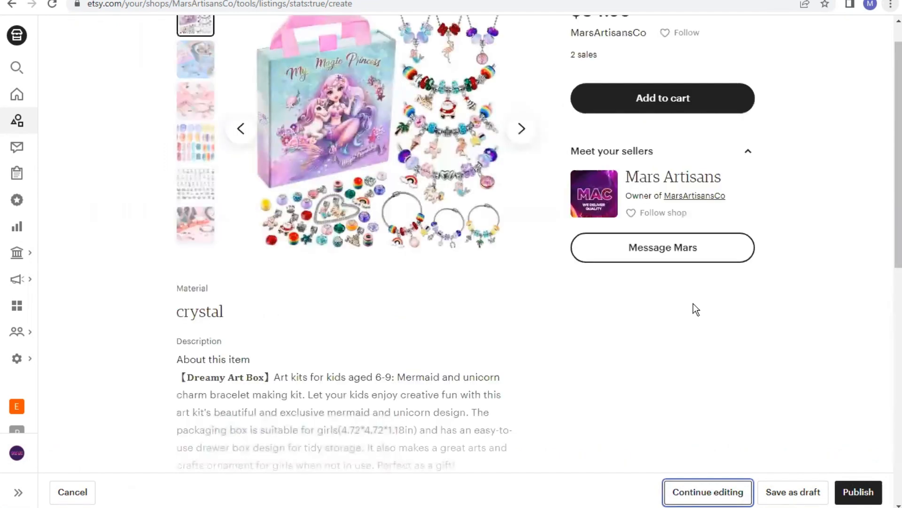
Review the listing preview's photos, price, material and description, and return to editing the listing form
scroll(702, 312, up, 1)
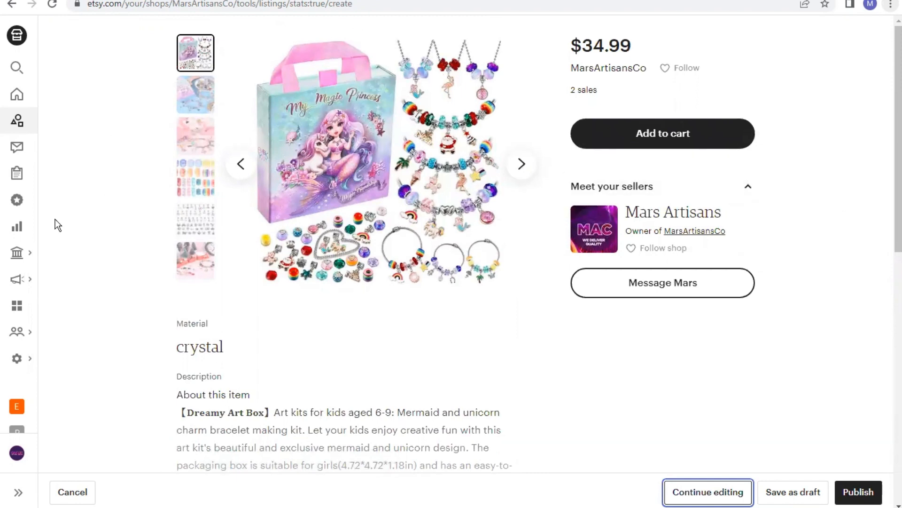
scroll(421, 323, down, 8)
scroll(418, 317, down, 4)
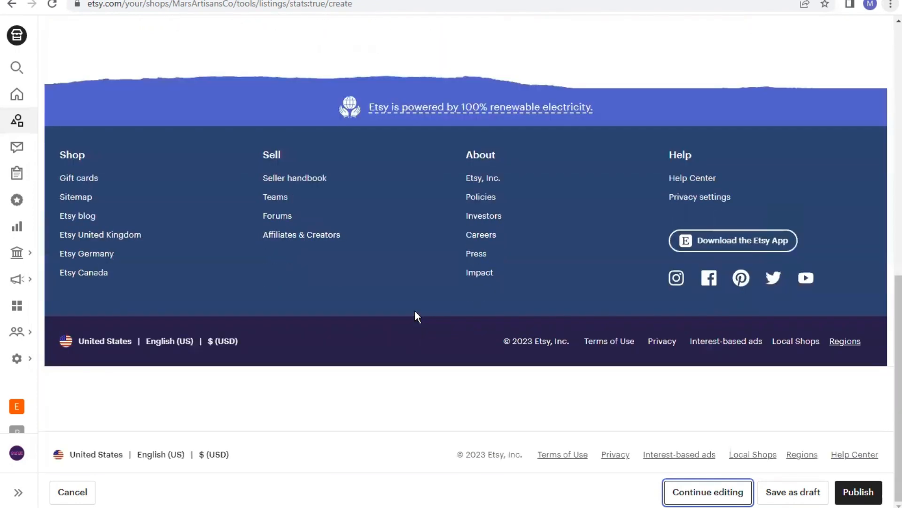
scroll(414, 305, up, 8)
scroll(425, 305, up, 3)
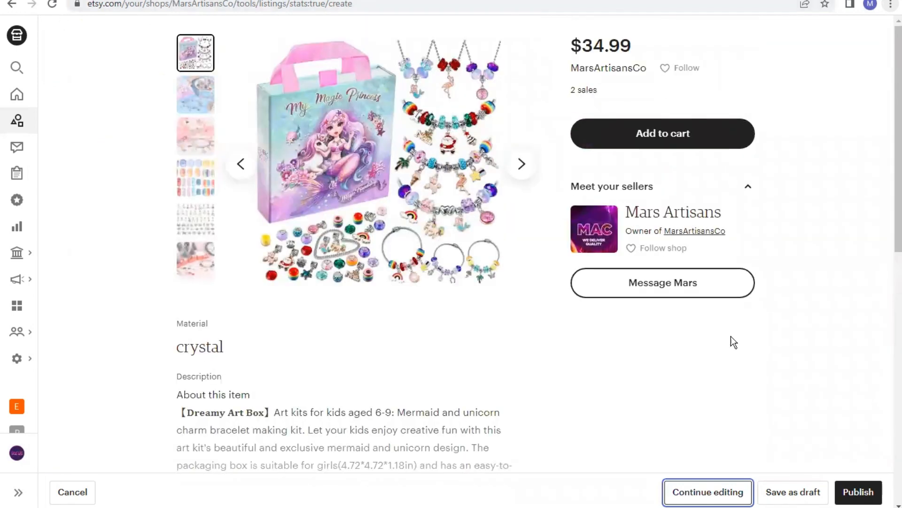
click(715, 500)
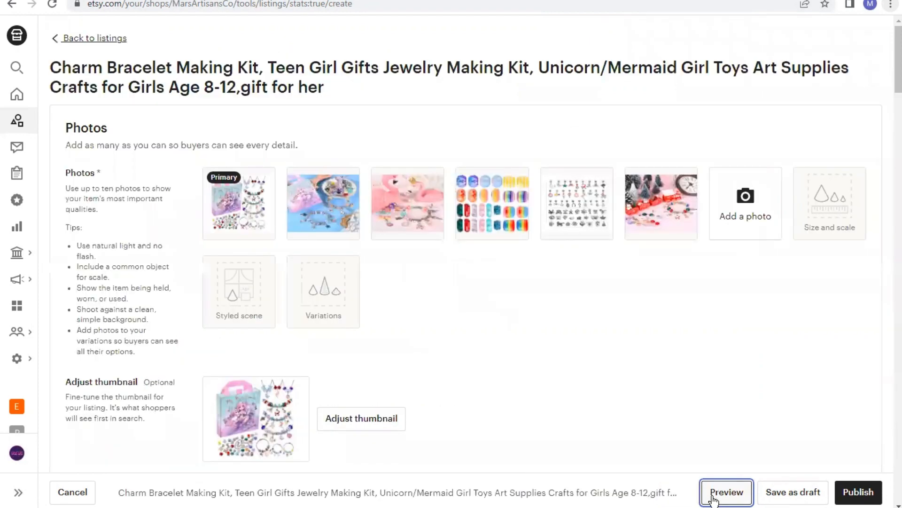